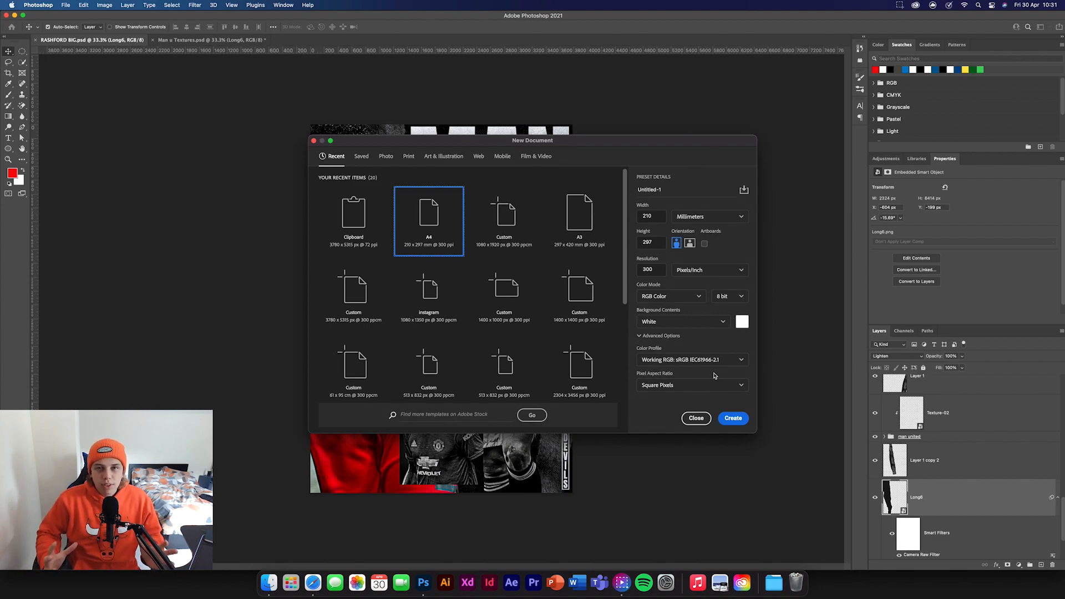
# Create the 210 x 297 mm A4 portrait document at 300 ppi and add a solid color fill layer in near-black #131313.
pyautogui.click(741, 419)
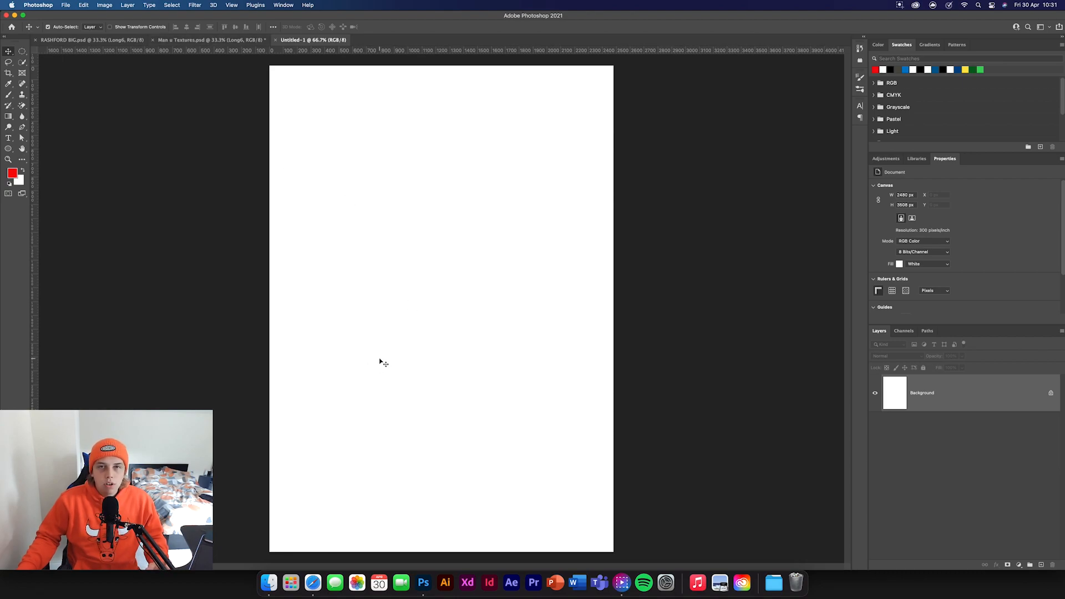
pyautogui.click(1030, 565)
pyautogui.click(1023, 375)
pyautogui.moveTo(683, 316)
pyautogui.mouseDown()
pyautogui.moveTo(649, 326)
pyautogui.moveTo(656, 337)
pyautogui.mouseUp()
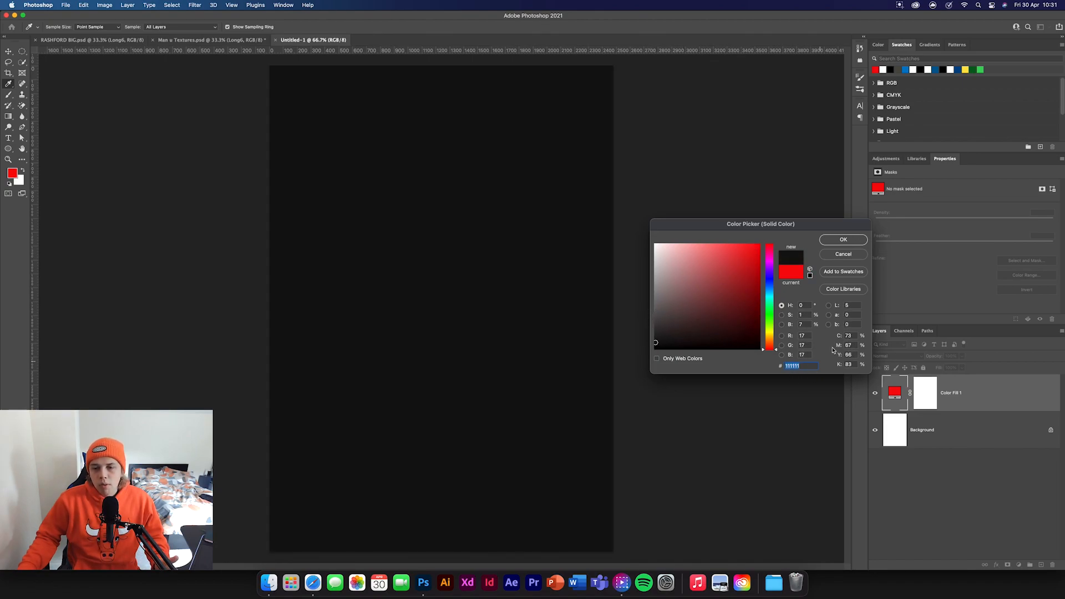
pyautogui.moveTo(658, 335); pyautogui.dragTo(654, 342)
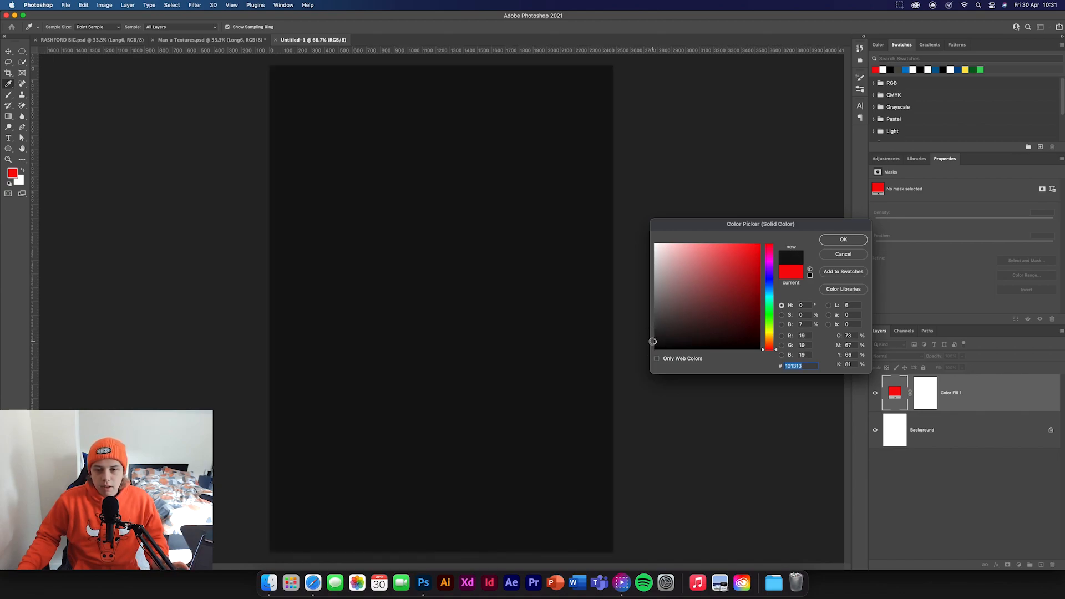
pyautogui.click(856, 240)
pyautogui.click(683, 221)
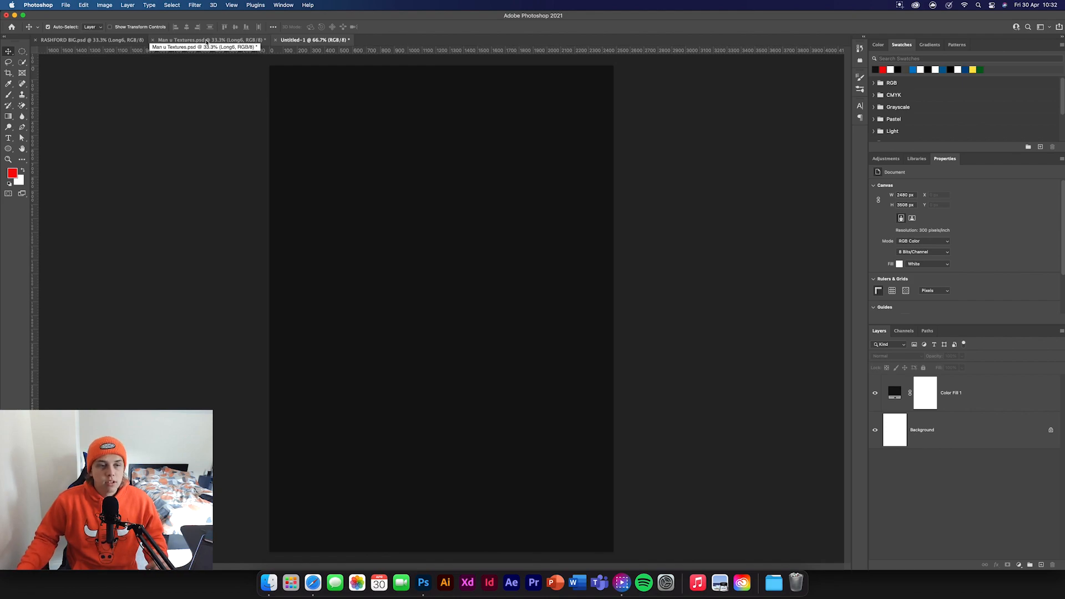
# In the Man u Textures.psd document, hide the "THANK YOU FOR DOWNLOADING" text layer and show the images group.
pyautogui.click(207, 41)
pyautogui.scroll(3, 925, 404)
pyautogui.click(885, 400)
pyautogui.scroll(3, 885, 400)
pyautogui.click(878, 393)
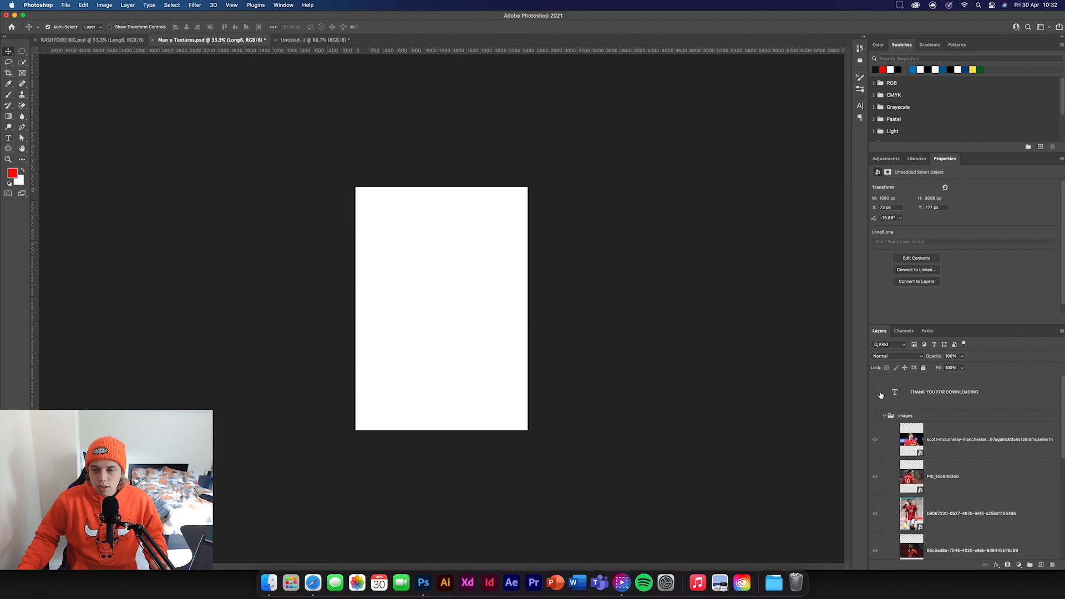
pyautogui.click(875, 416)
# Copy the PRI_155838350 and b9067220 photo layers into the Untitled-1 document and hide the b9067220 layer there.
pyautogui.scroll(-2, 939, 435)
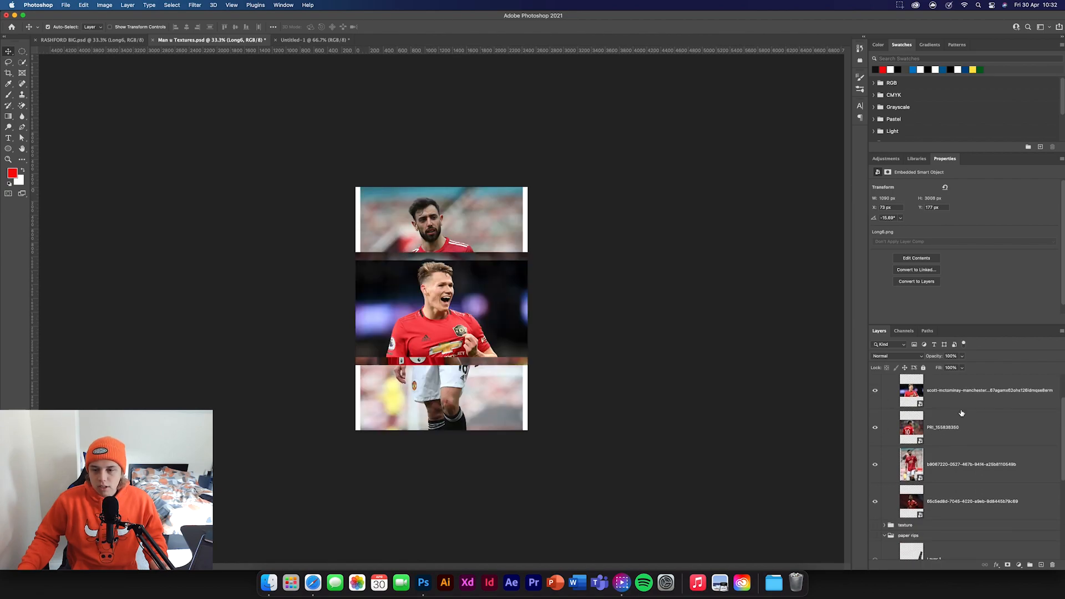
pyautogui.click(975, 403)
pyautogui.scroll(-1, 991, 476)
pyautogui.click(1028, 465)
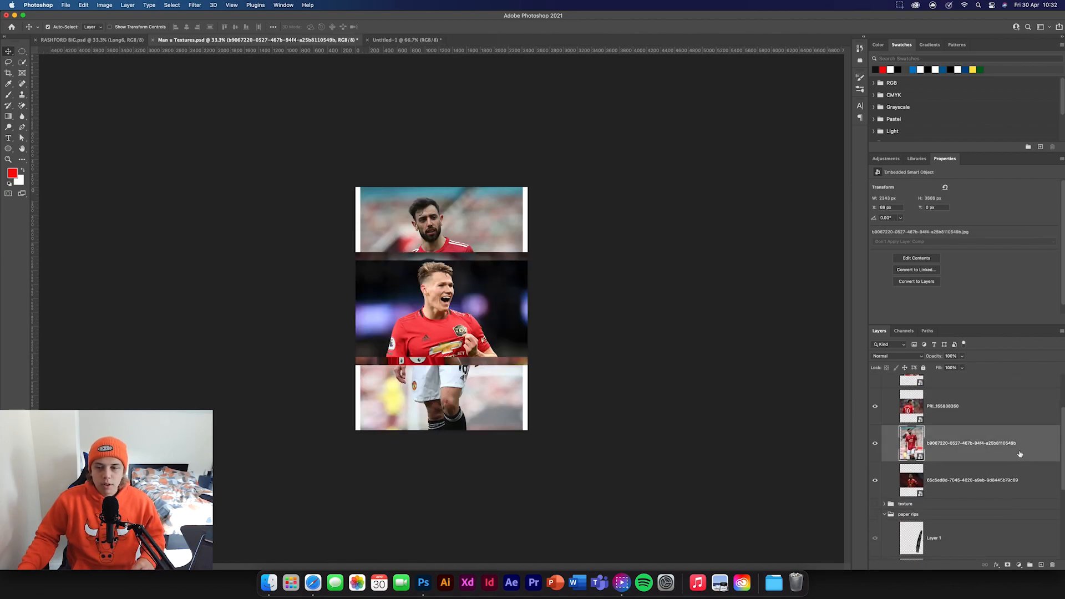
pyautogui.scroll(1, 1009, 449)
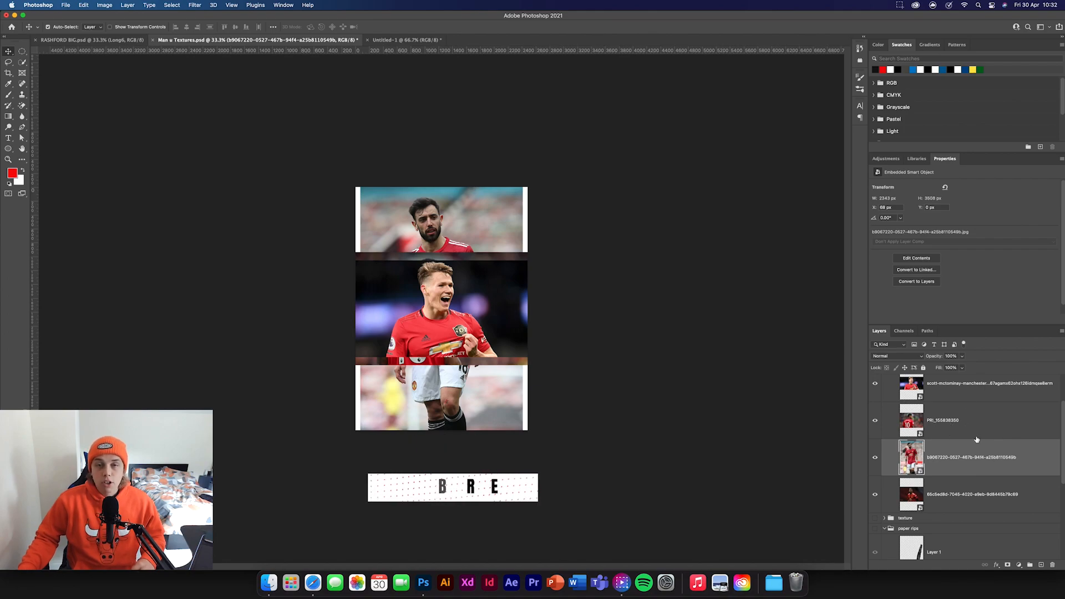
pyautogui.click(974, 432)
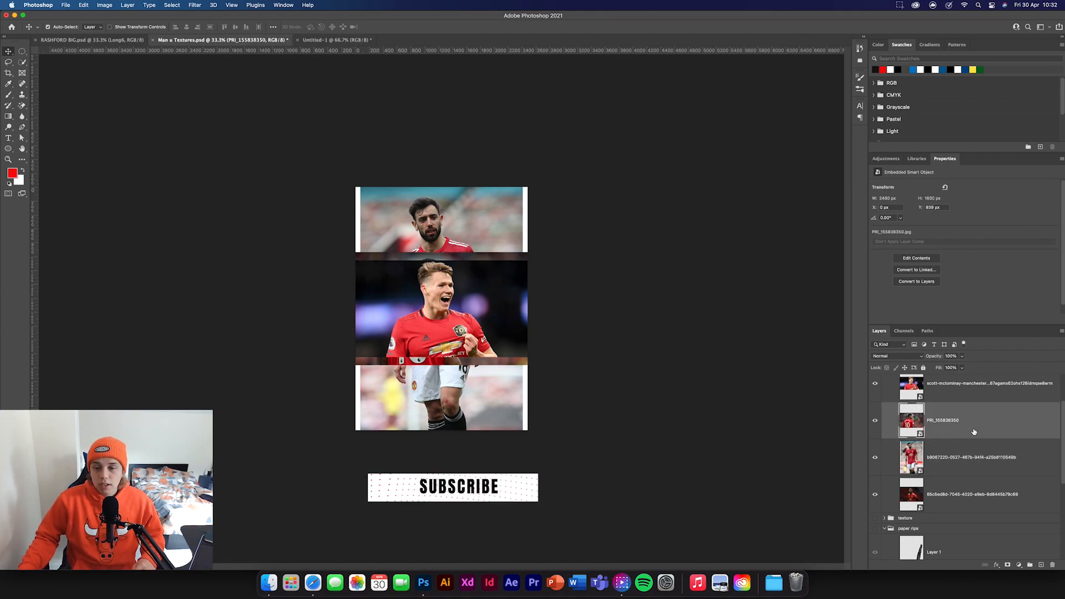
pyautogui.keyDown('shift'); pyautogui.click(998, 459); pyautogui.keyUp('shift')
pyautogui.moveTo(1002, 427); pyautogui.dragTo(436, 299)
pyautogui.click(693, 255)
pyautogui.click(935, 393)
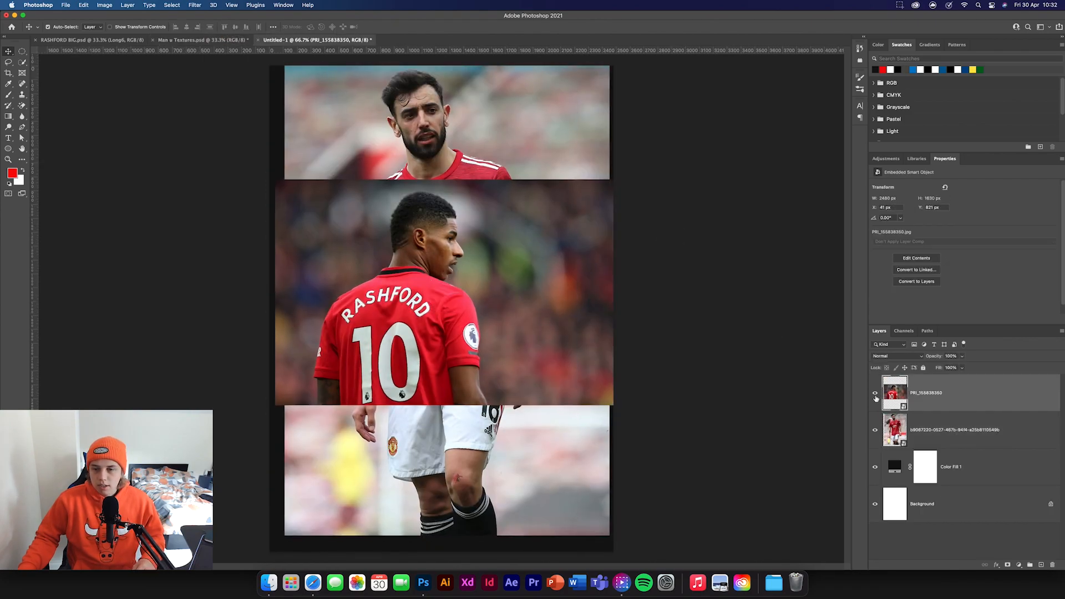
pyautogui.click(875, 430)
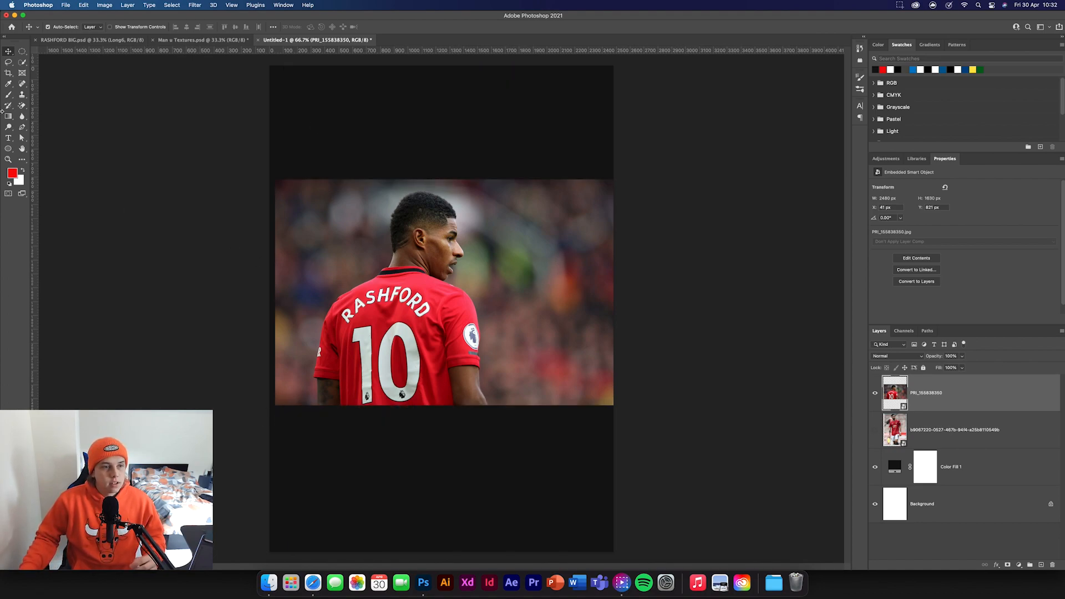
# Select the player in the PRI_155838350 photo with Select Subject and open the selection in Select and Mask.
pyautogui.click(22, 63)
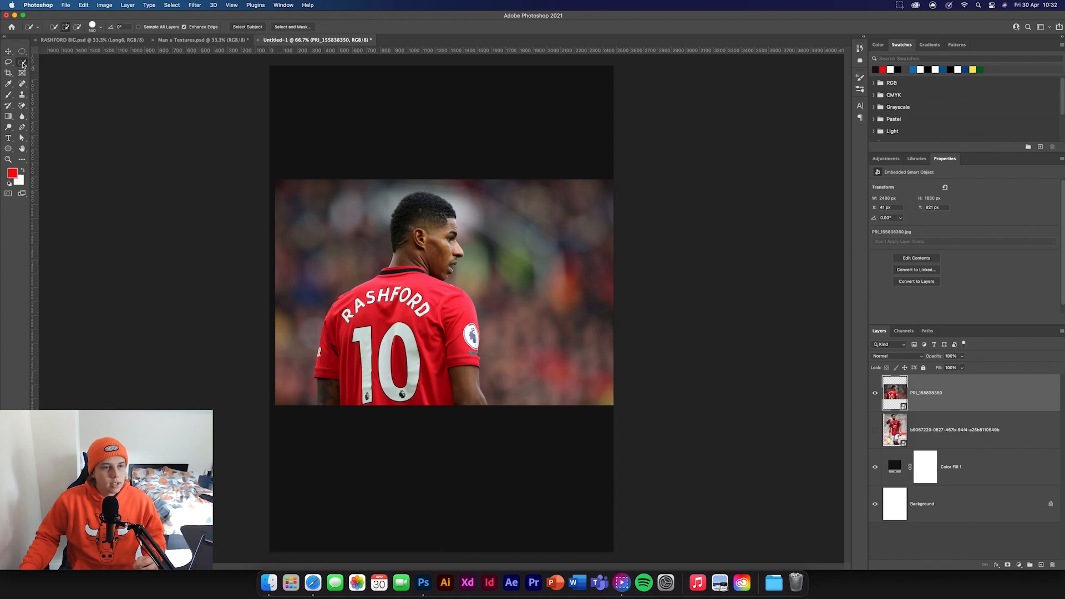
pyautogui.click(248, 27)
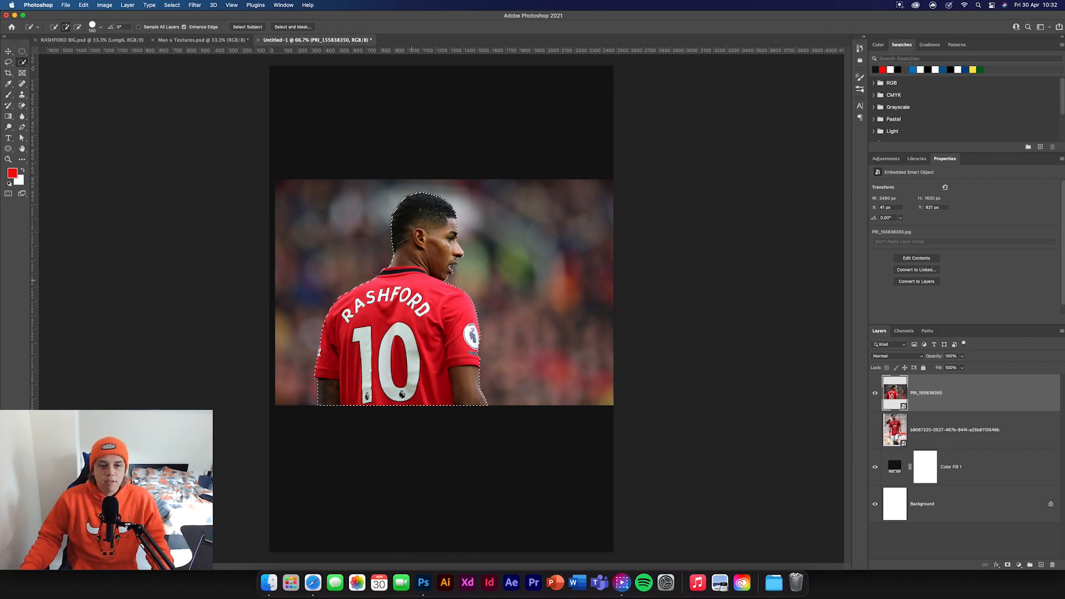
pyautogui.click(299, 26)
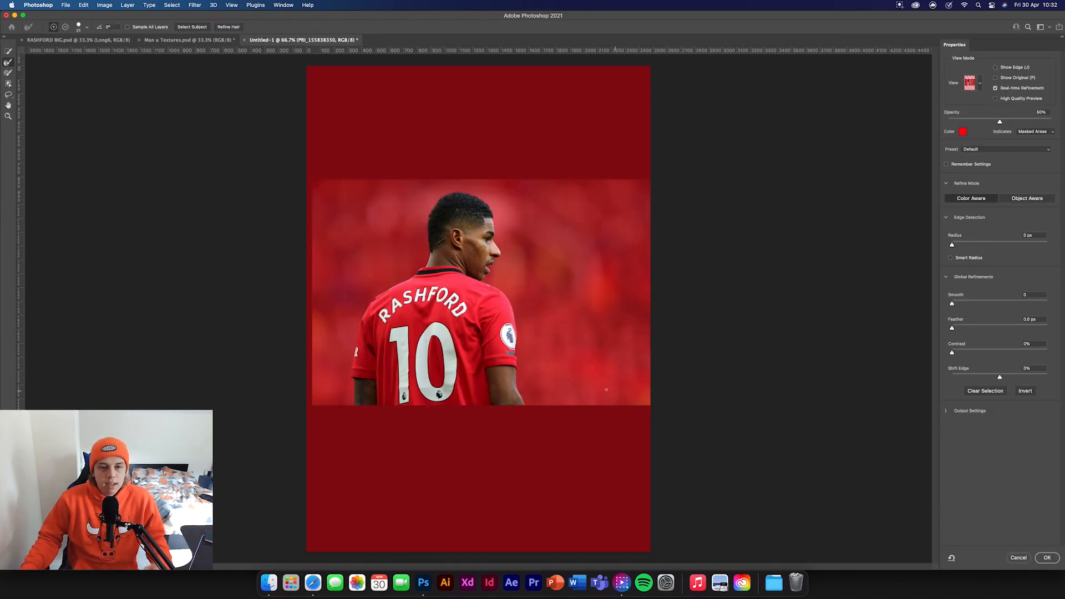
# Examine the selection edges around the player's head, collar, shoulders and sleeves at 200% zoom.
pyautogui.press('super+plus')
pyautogui.press('super+plus')
pyautogui.scroll(-4, 462, 277)
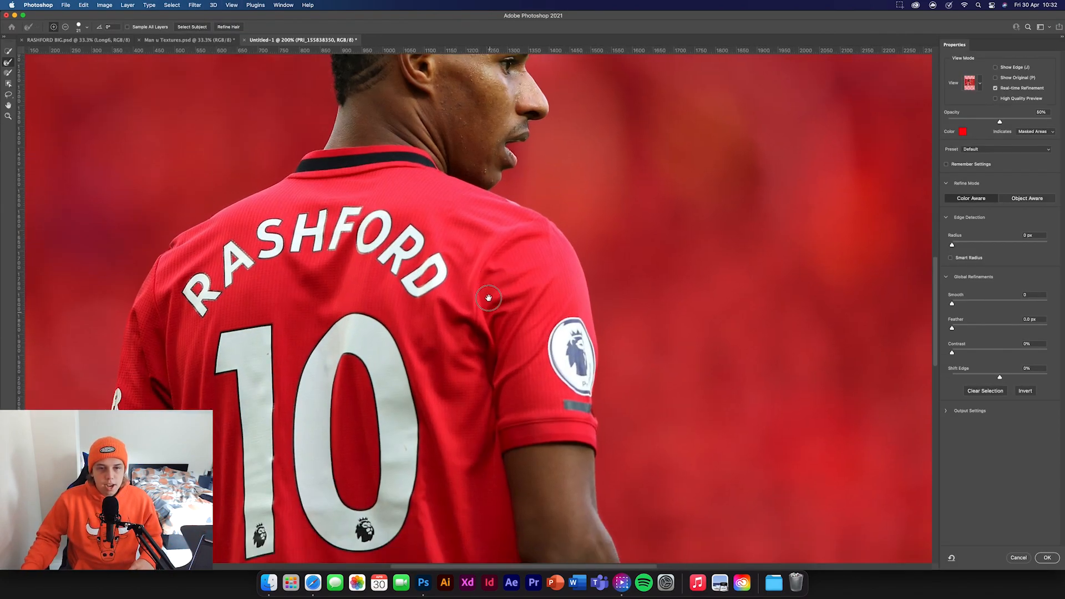
pyautogui.moveTo(548, 324); pyautogui.dragTo(535, 323)
pyautogui.moveTo(440, 67); pyautogui.dragTo(480, 302)
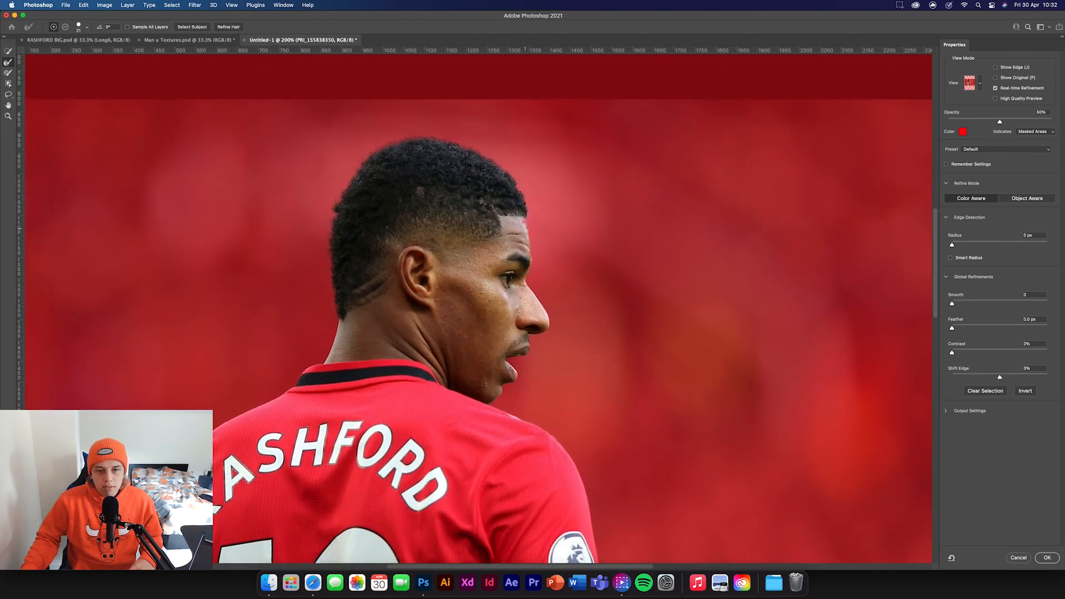
pyautogui.click(8, 75)
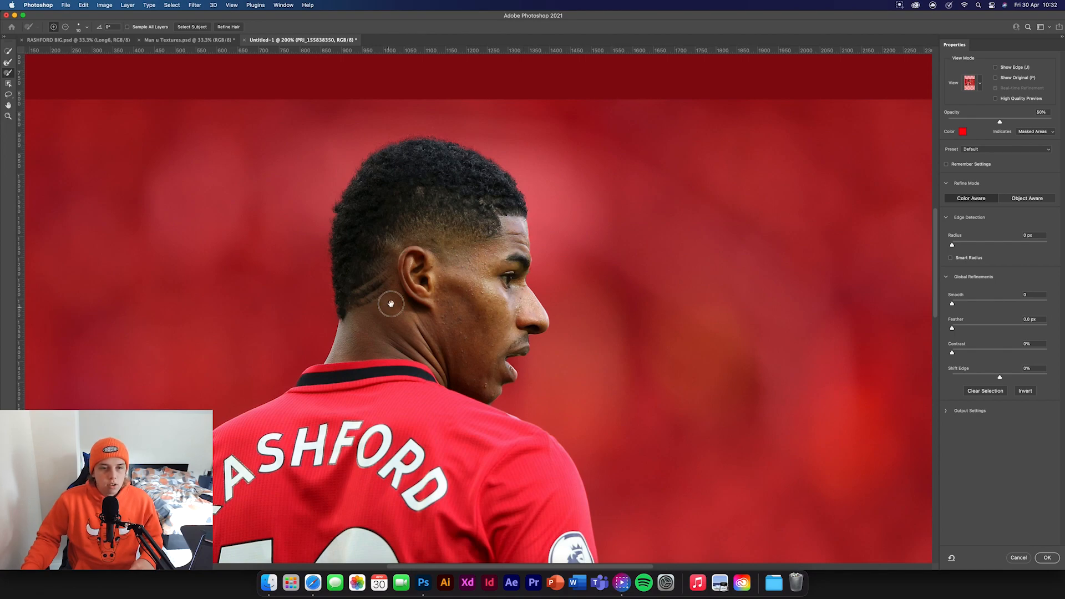
pyautogui.scroll(-2, 395, 304)
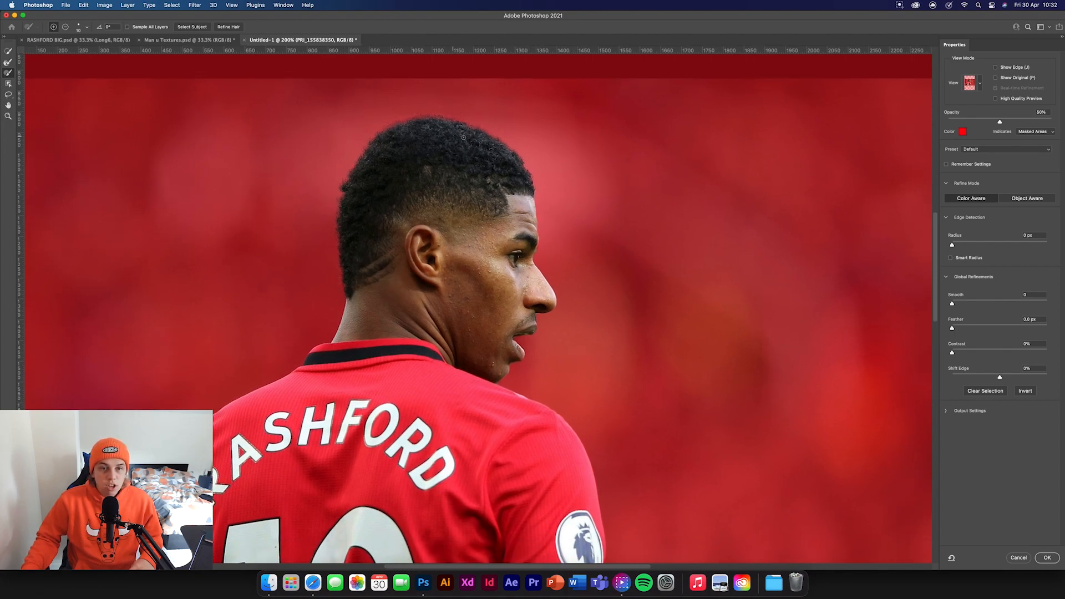
pyautogui.moveTo(467, 346); pyautogui.dragTo(469, 336)
pyautogui.moveTo(308, 322); pyautogui.dragTo(419, 280)
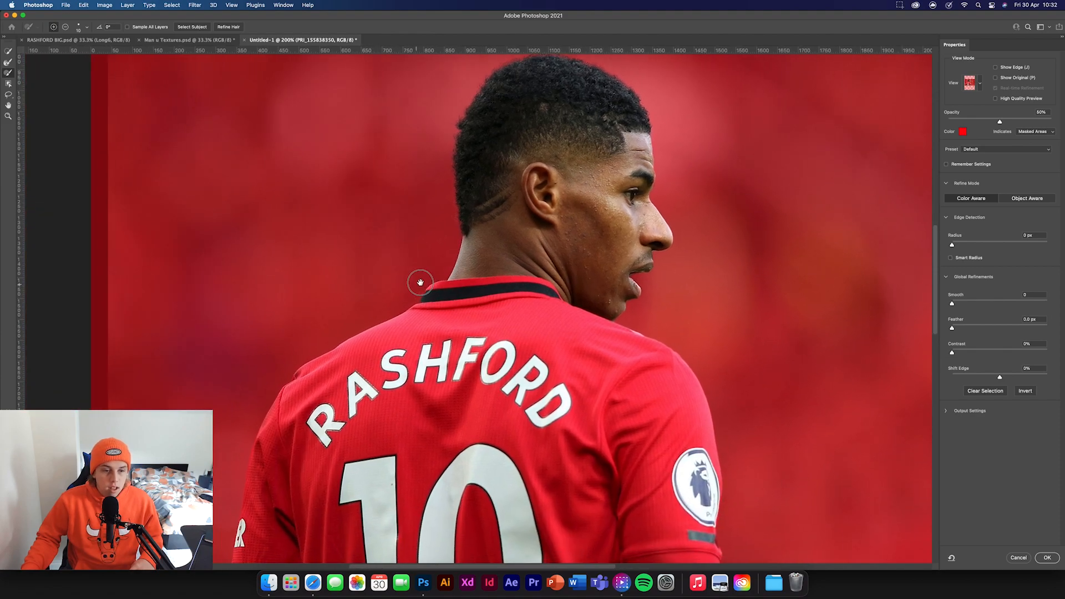
pyautogui.moveTo(371, 359); pyautogui.dragTo(423, 321)
pyautogui.scroll(-3, 423, 321)
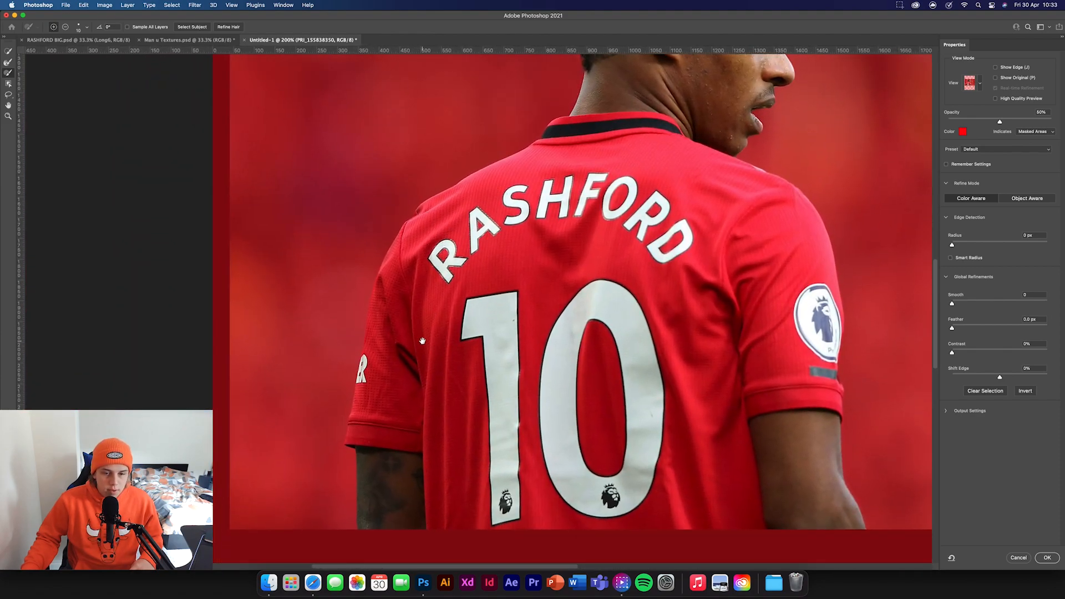
pyautogui.moveTo(620, 355); pyautogui.dragTo(596, 407)
pyautogui.scroll(-5, 596, 407)
pyautogui.hscroll(5, 596, 406)
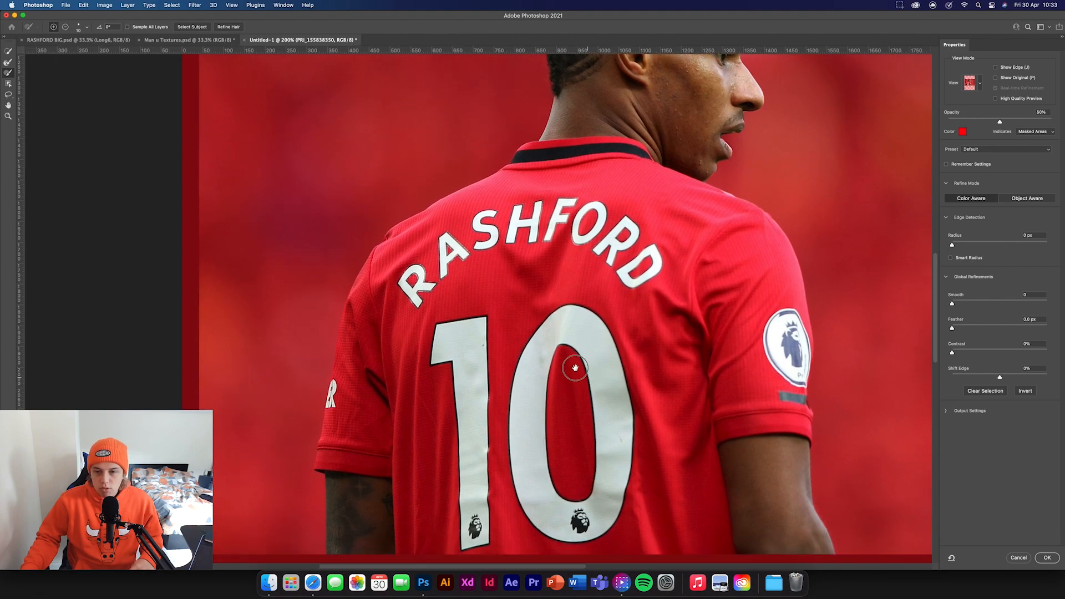
pyautogui.scroll(4, 604, 437)
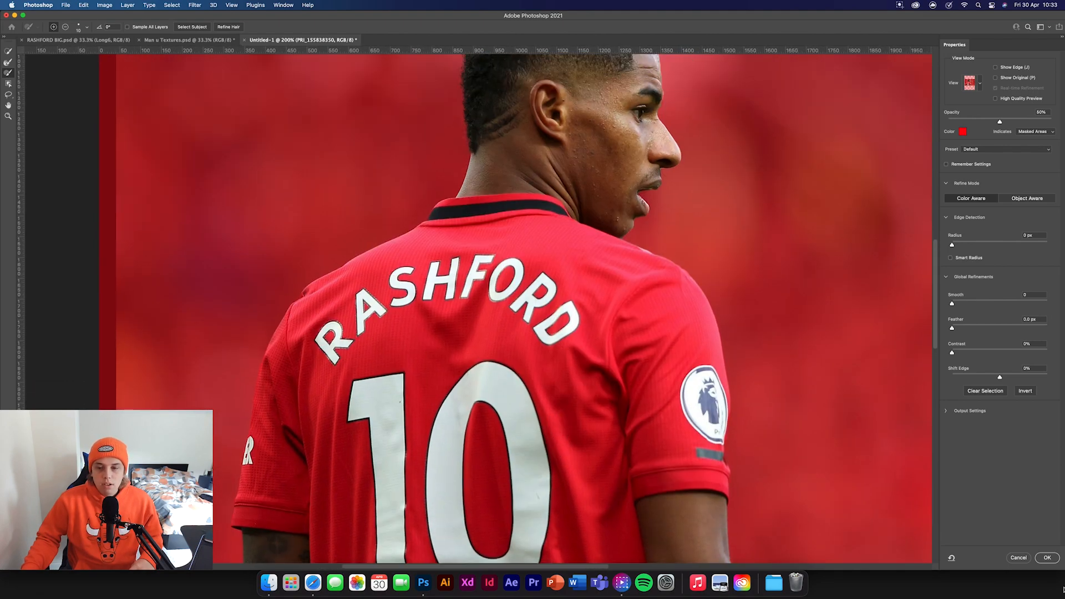
# Set the selection's Smooth refinement to 5 and apply it.
pyautogui.doubleClick(1028, 294)
pyautogui.write('5')
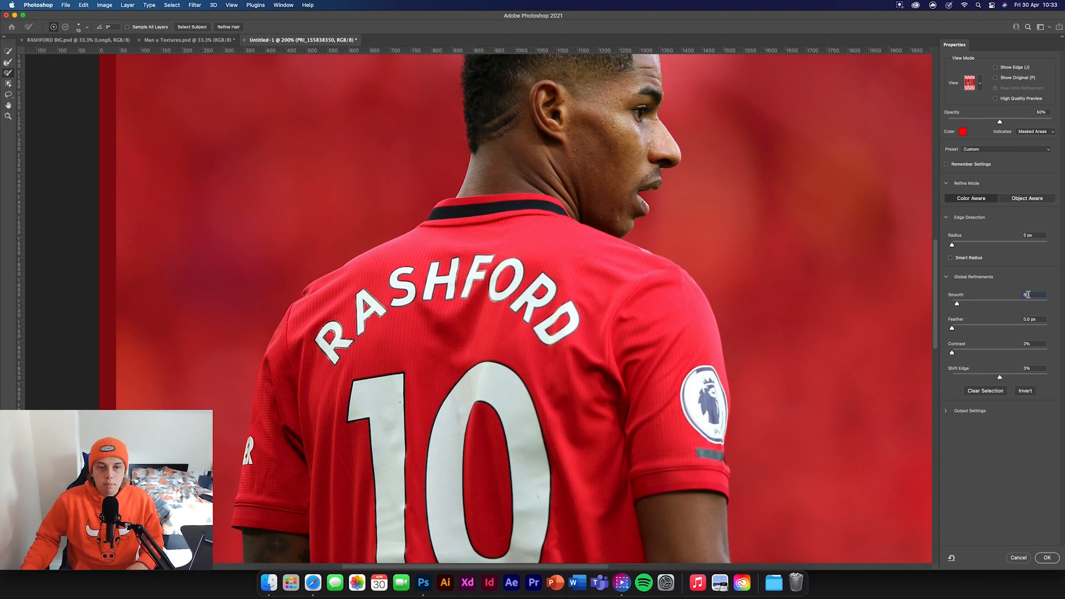
pyautogui.click(1047, 557)
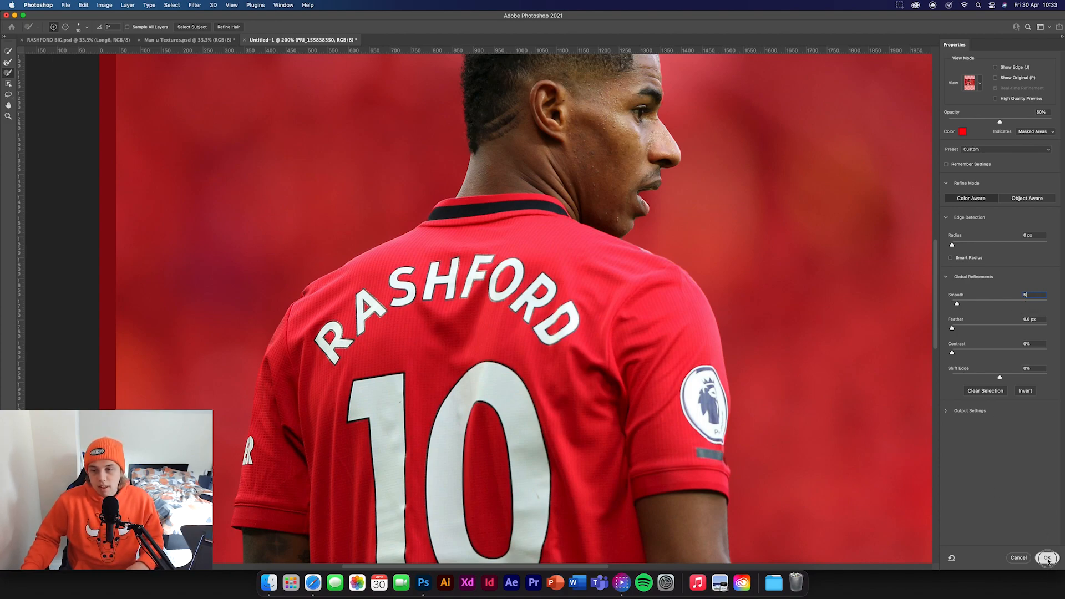
# Cut the player out with a layer mask made from the selection, and permanently apply the mask to the rasterized layer.
pyautogui.press('super+minus')
pyautogui.press('super+minus')
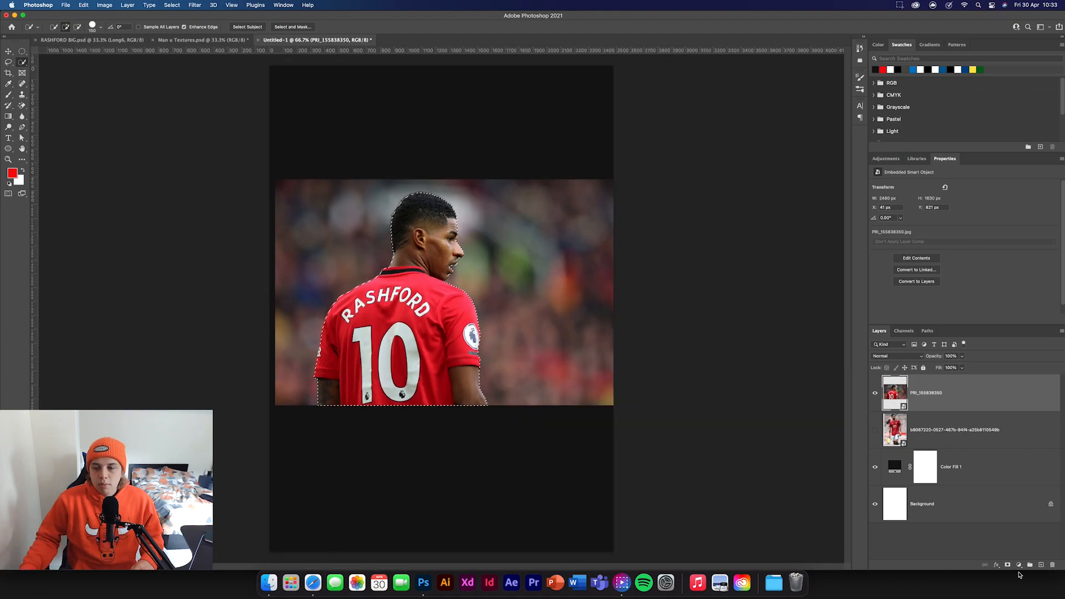
pyautogui.click(1007, 565)
pyautogui.rightClick(1007, 408)
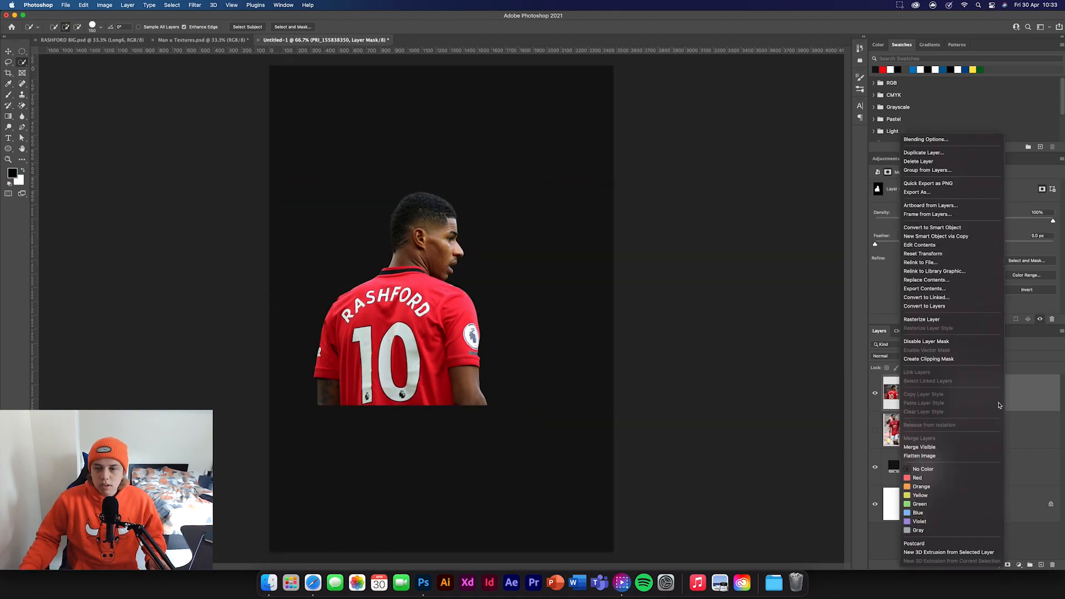
pyautogui.click(936, 322)
pyautogui.rightClick(930, 405)
pyautogui.click(948, 436)
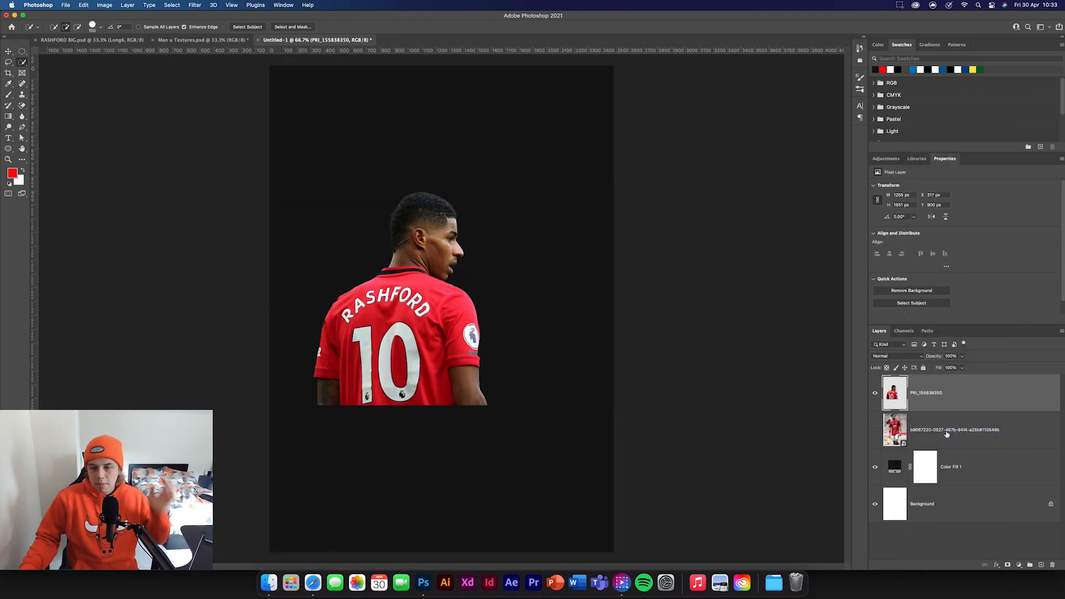
# Duplicate the player cutout layer and apply a High Pass filter to the copy.
pyautogui.click(195, 5)
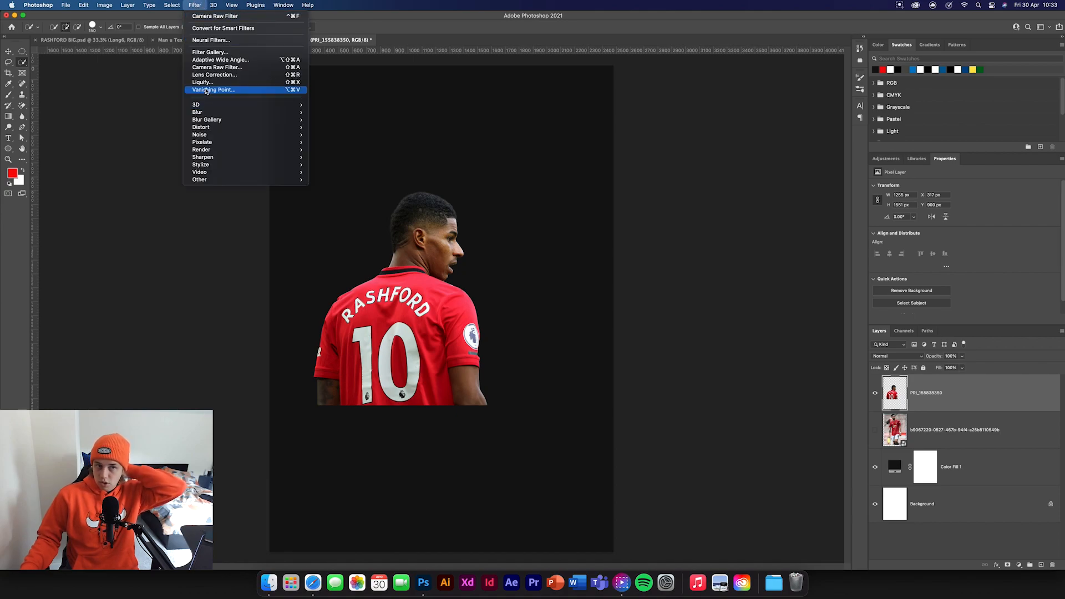
pyautogui.click(848, 221)
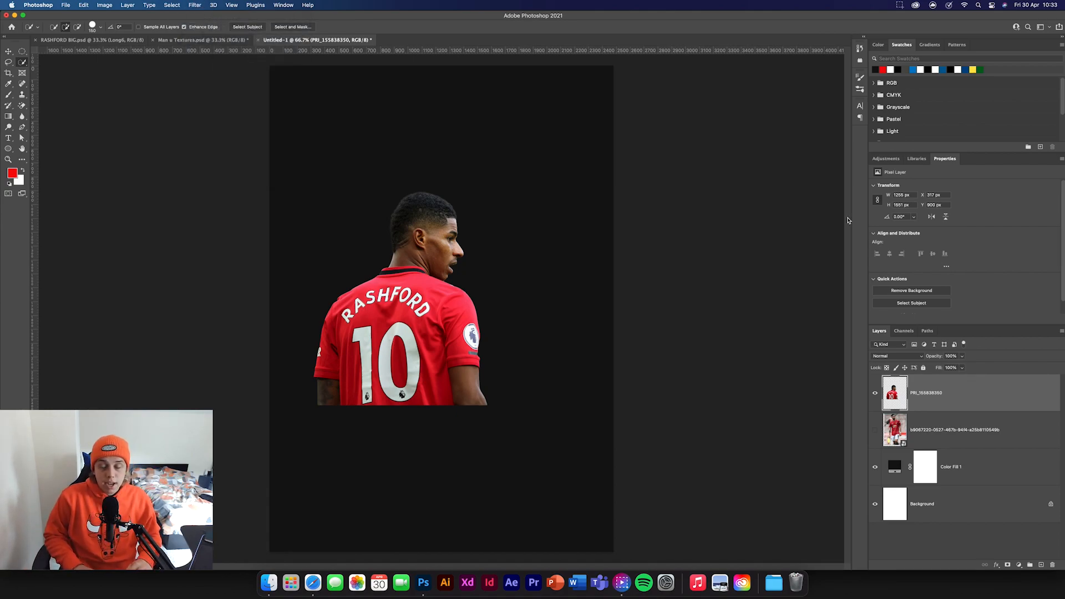
pyautogui.press('super+j')
pyautogui.click(195, 5)
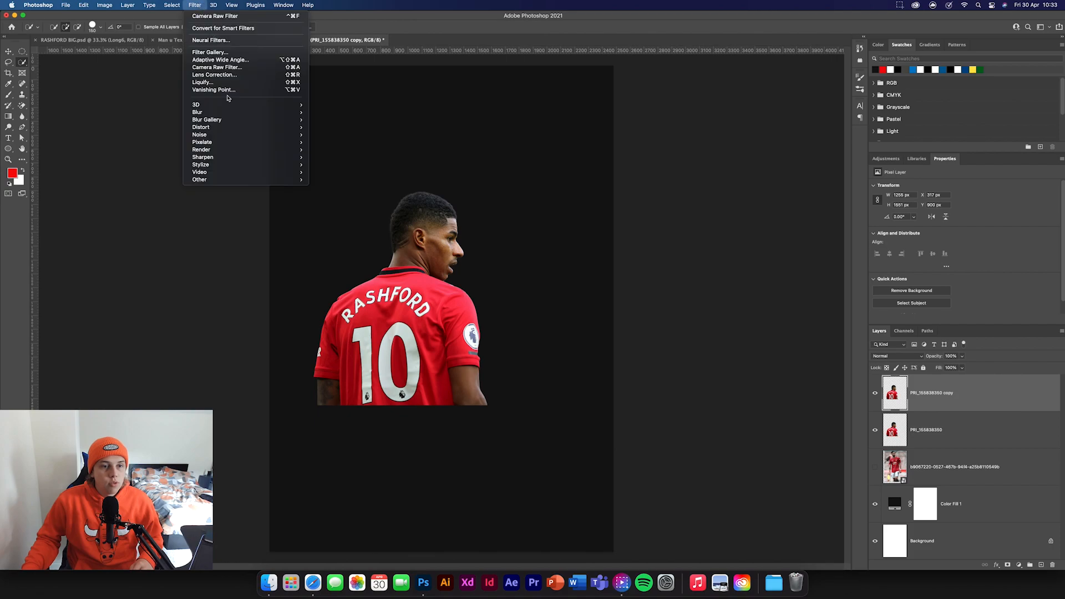
pyautogui.moveTo(261, 178)
pyautogui.click(328, 186)
pyautogui.click(578, 164)
# Set the High Pass copy's blend mode to Soft Light and its opacity to 70%.
pyautogui.click(897, 356)
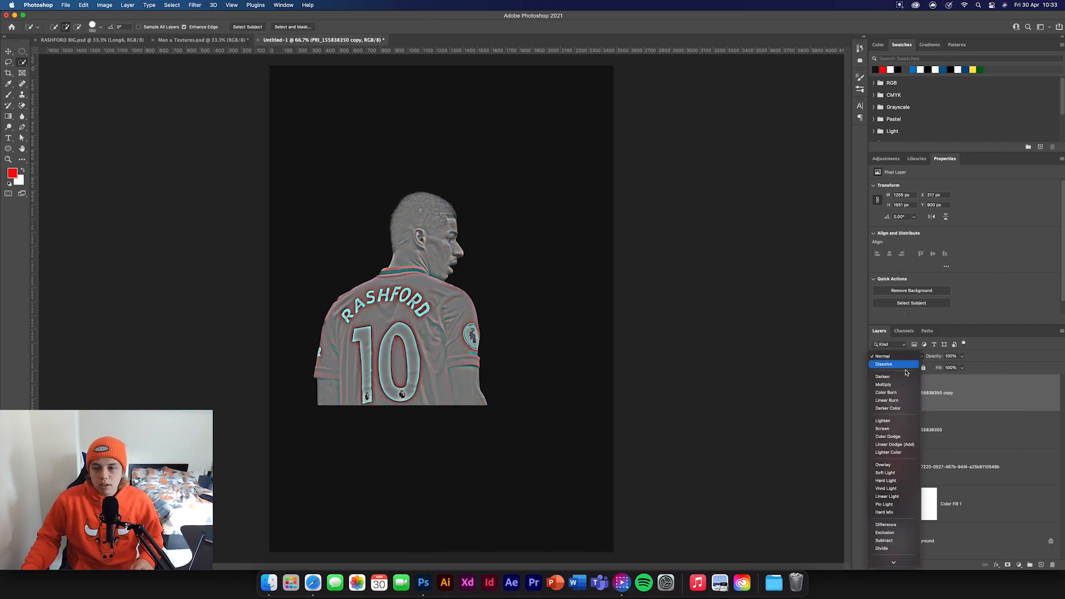
pyautogui.click(888, 473)
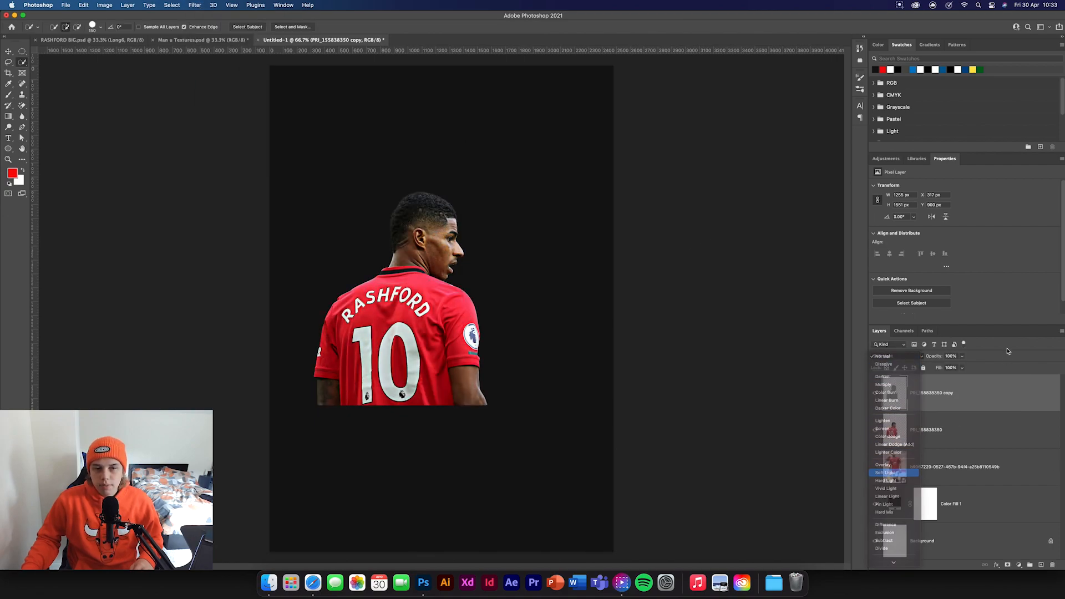
pyautogui.doubleClick(954, 356)
pyautogui.write('70')
pyautogui.press('Return')
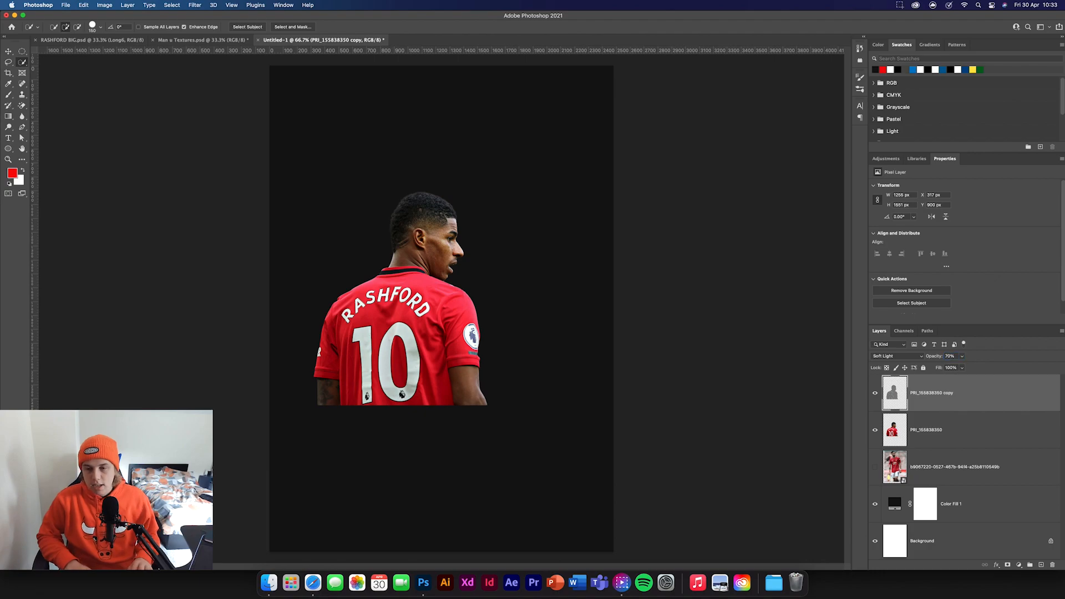
# Merge the High Pass copy with the original player cutout and convert the merged layer to a Smart Object.
pyautogui.keyDown('shift'); pyautogui.click(976, 423); pyautogui.keyUp('shift')
pyautogui.rightClick(977, 425)
pyautogui.click(904, 440)
pyautogui.rightClick(979, 395)
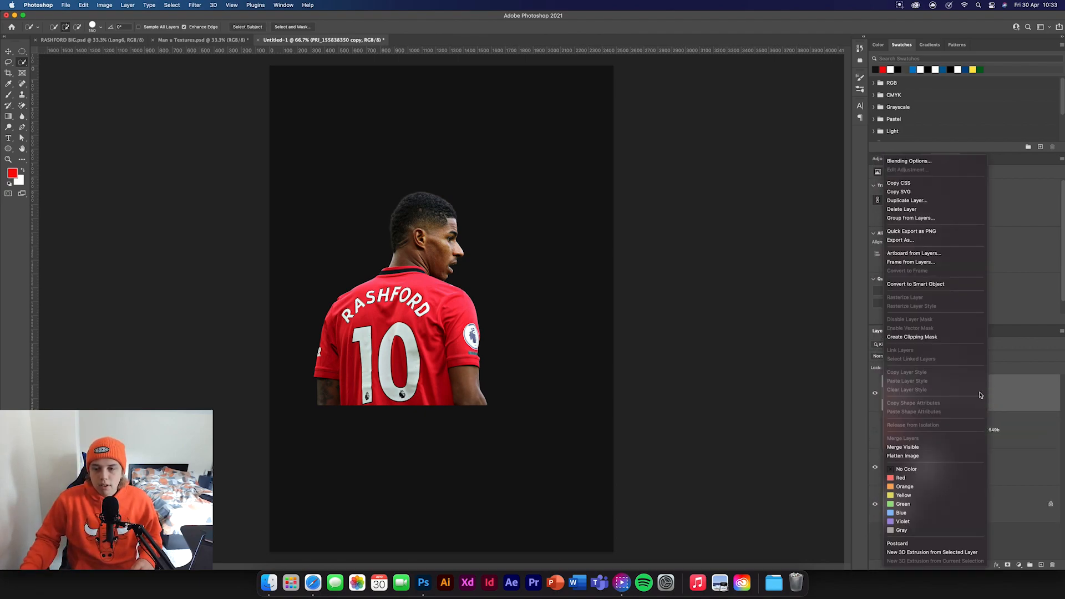
pyautogui.click(926, 285)
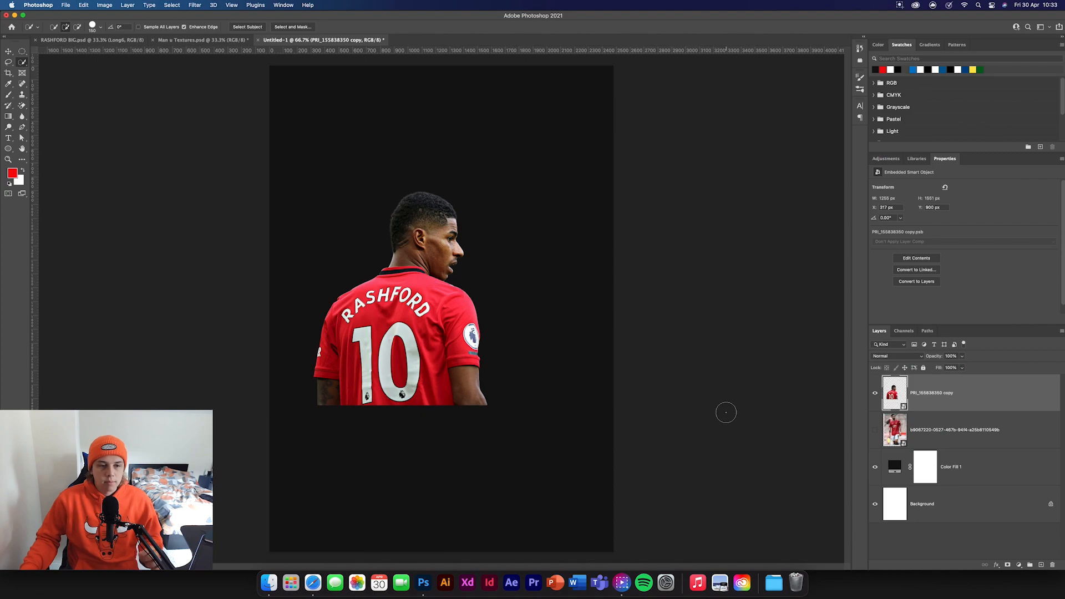
# Enlarge the Rashford cutout to fill the canvas height and place it partly beyond the poster's left edge.
pyautogui.press('v')
pyautogui.press('super+t')
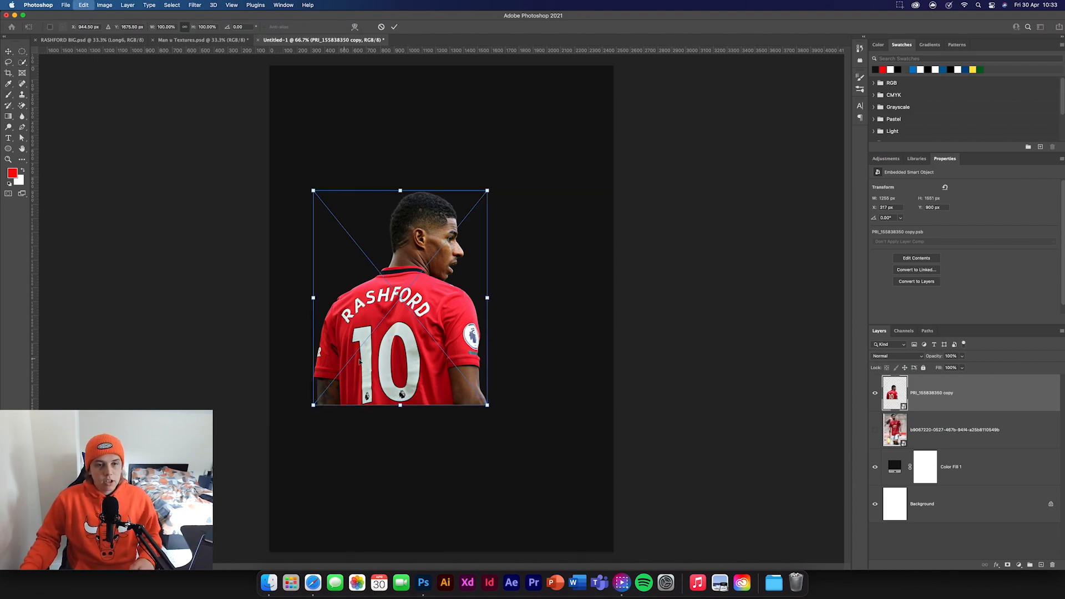
pyautogui.moveTo(400, 188); pyautogui.dragTo(388, 75)
pyautogui.moveTo(413, 231); pyautogui.dragTo(355, 377)
pyautogui.moveTo(343, 221); pyautogui.dragTo(335, 65)
pyautogui.moveTo(396, 295); pyautogui.dragTo(333, 294)
pyautogui.click(394, 28)
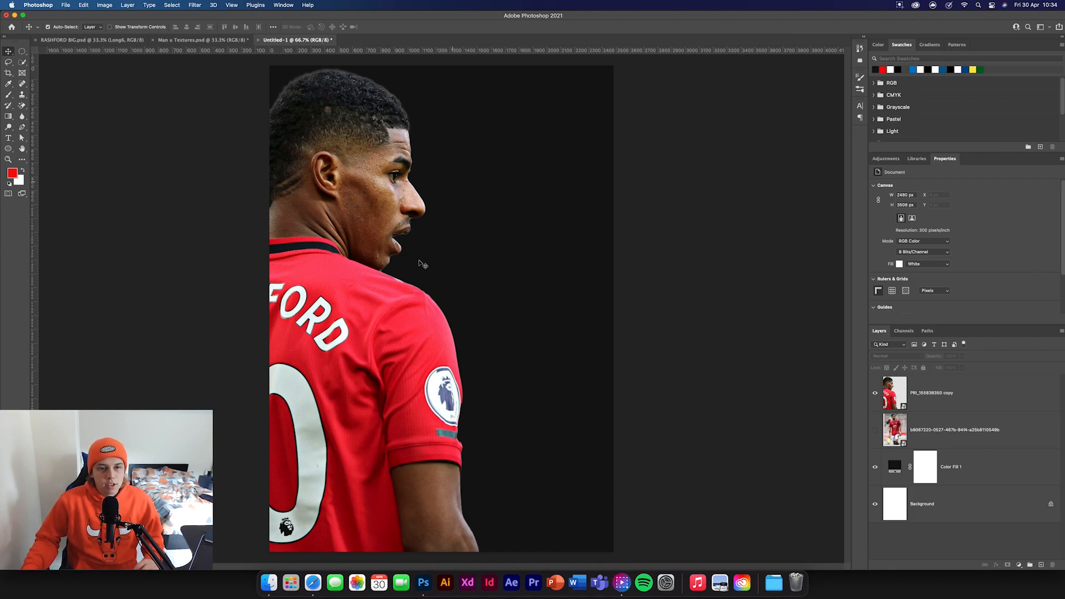
# Compare with the finished RASHFORD BIG.psd poster and enlarge the Rashford cutout slightly so the head is cropped by the canvas top.
pyautogui.click(97, 38)
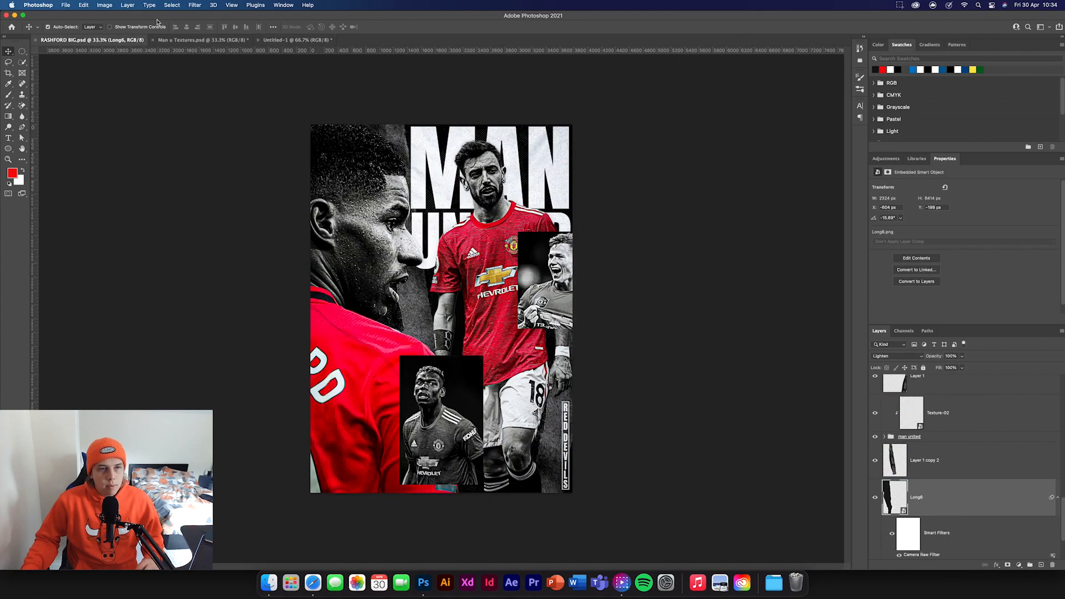
pyautogui.click(280, 40)
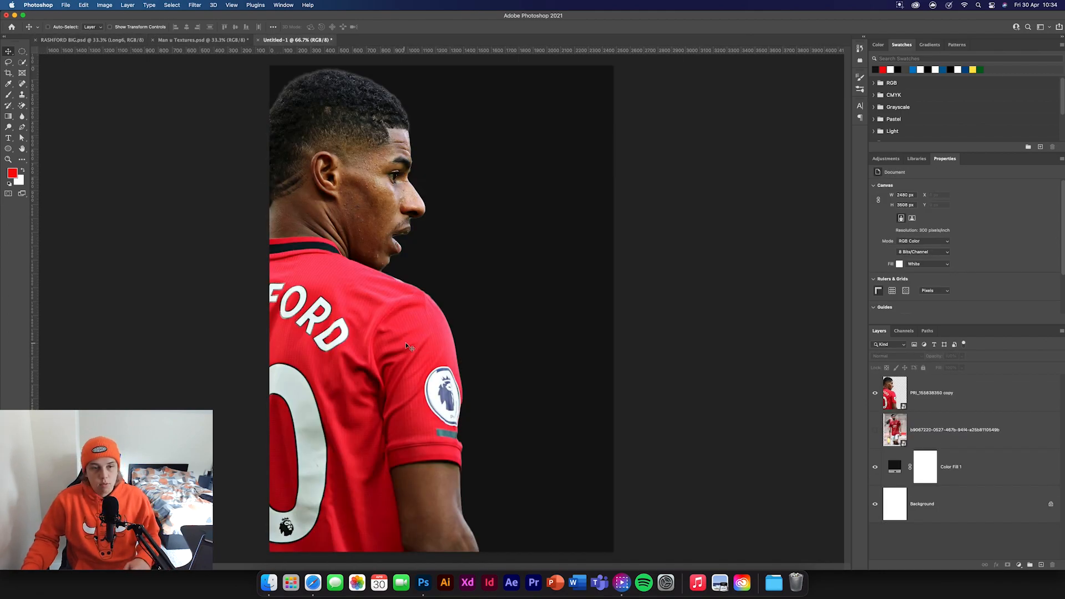
pyautogui.click(335, 235)
pyautogui.press('super+t')
pyautogui.moveTo(289, 58); pyautogui.dragTo(274, 42)
pyautogui.click(394, 27)
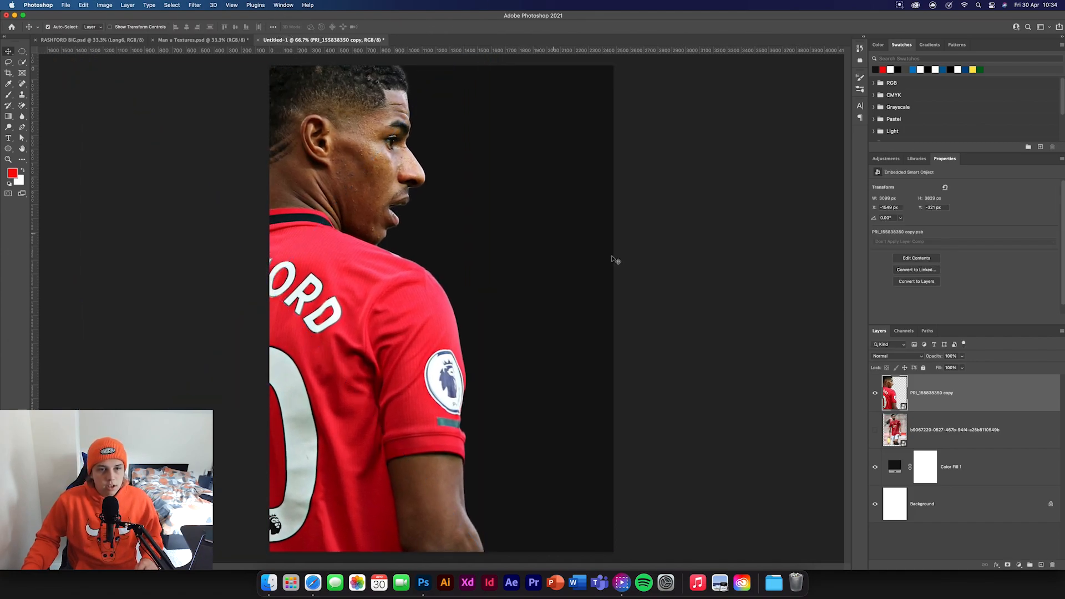
pyautogui.click(664, 272)
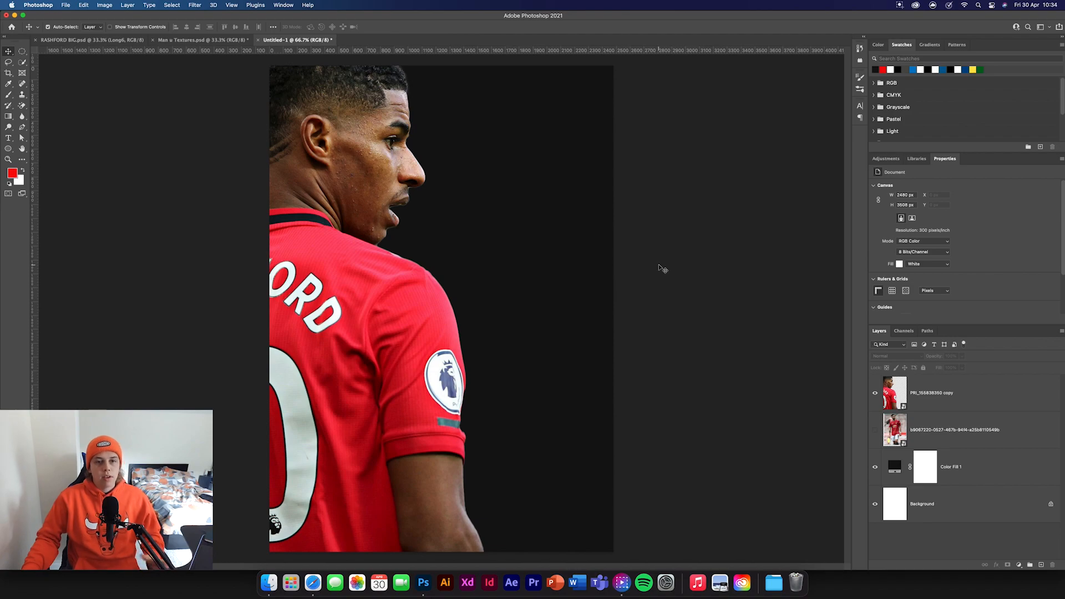
# Show the hidden photo of the number 18 player and move its layer above the Rashford cutout.
pyautogui.click(1019, 438)
pyautogui.click(876, 429)
pyautogui.moveTo(1026, 429); pyautogui.dragTo(1019, 388)
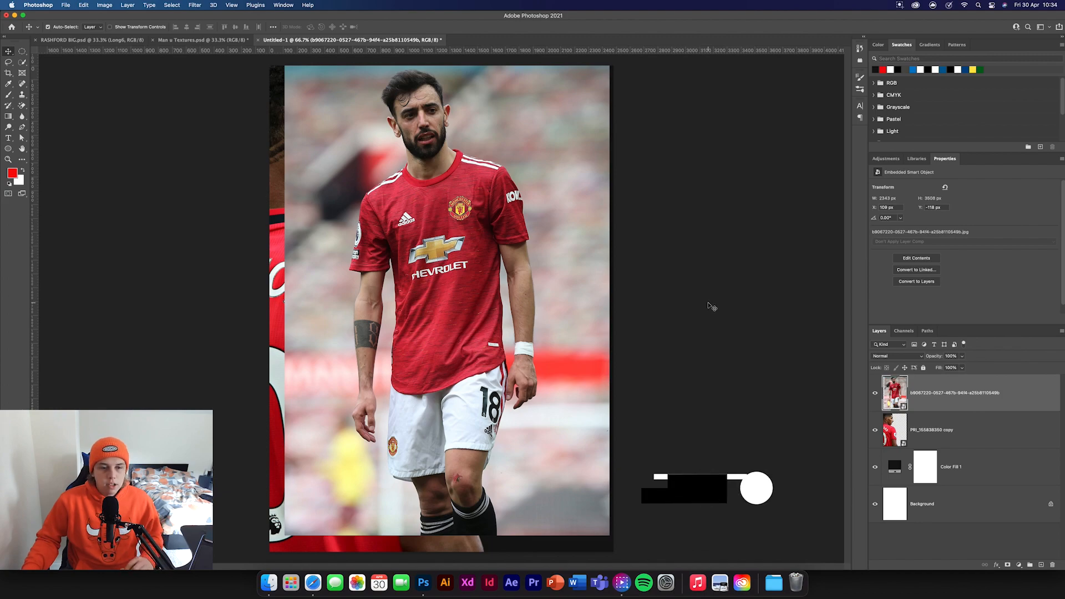
# Select the number 18 player as the subject, check the selection in Select and Mask, and mask out the photo's background.
pyautogui.click(22, 62)
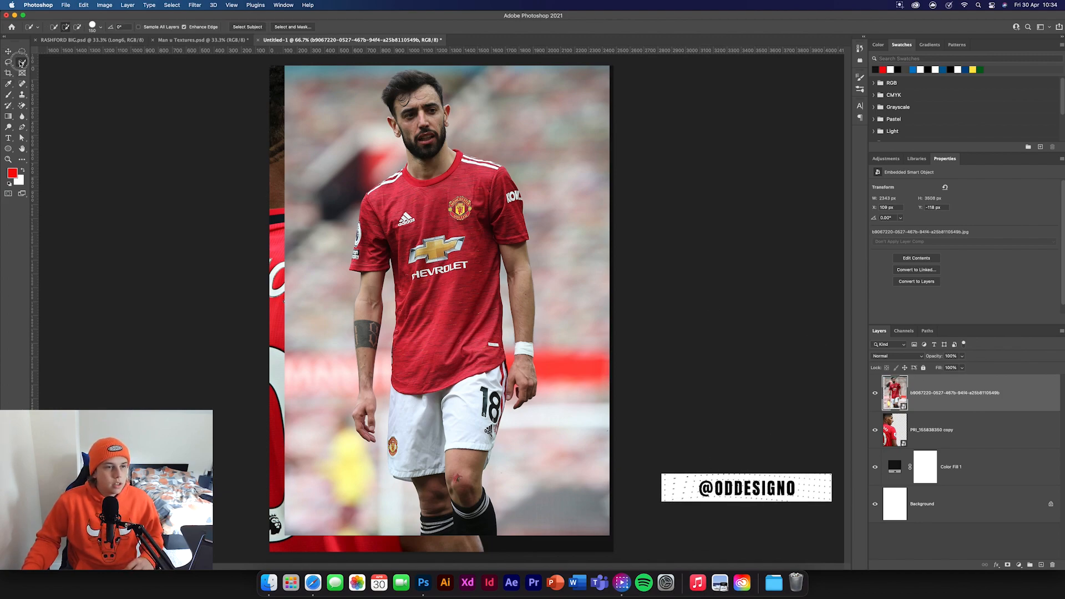
pyautogui.click(248, 26)
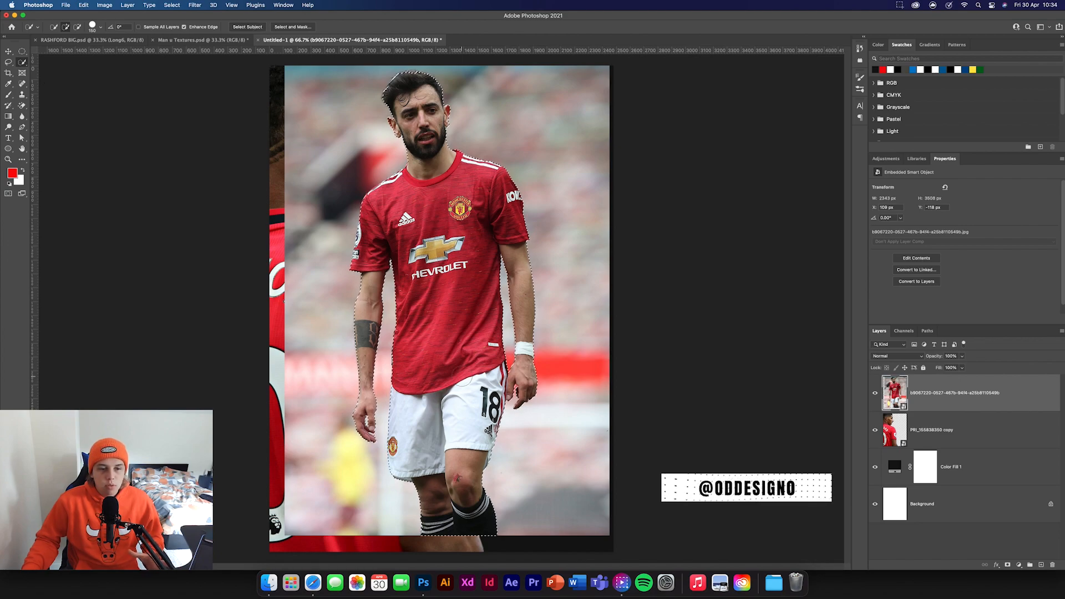
pyautogui.press('super+alt+r')
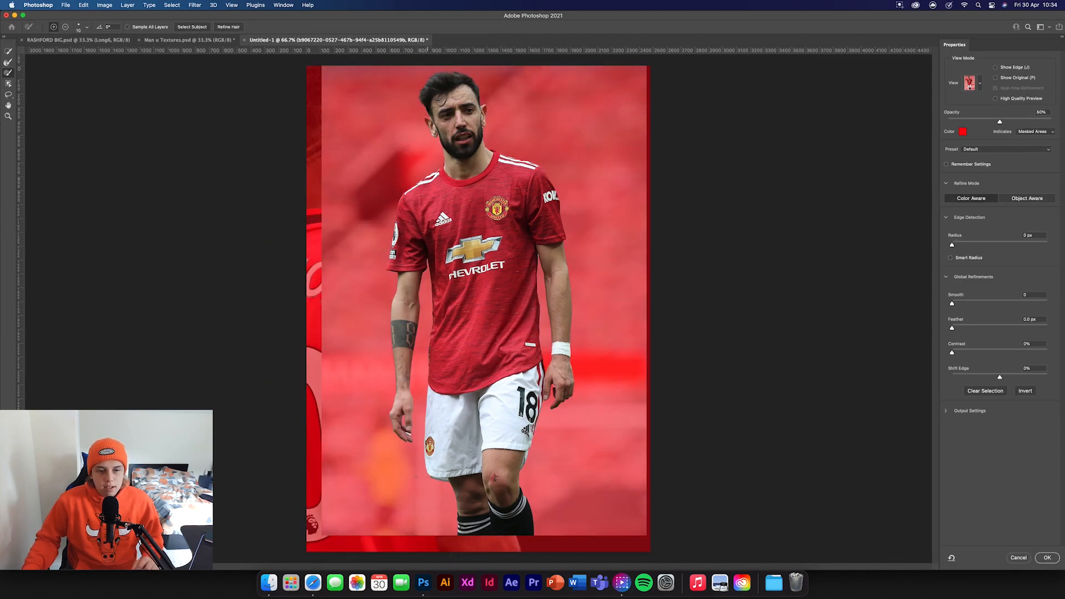
pyautogui.click(9, 62)
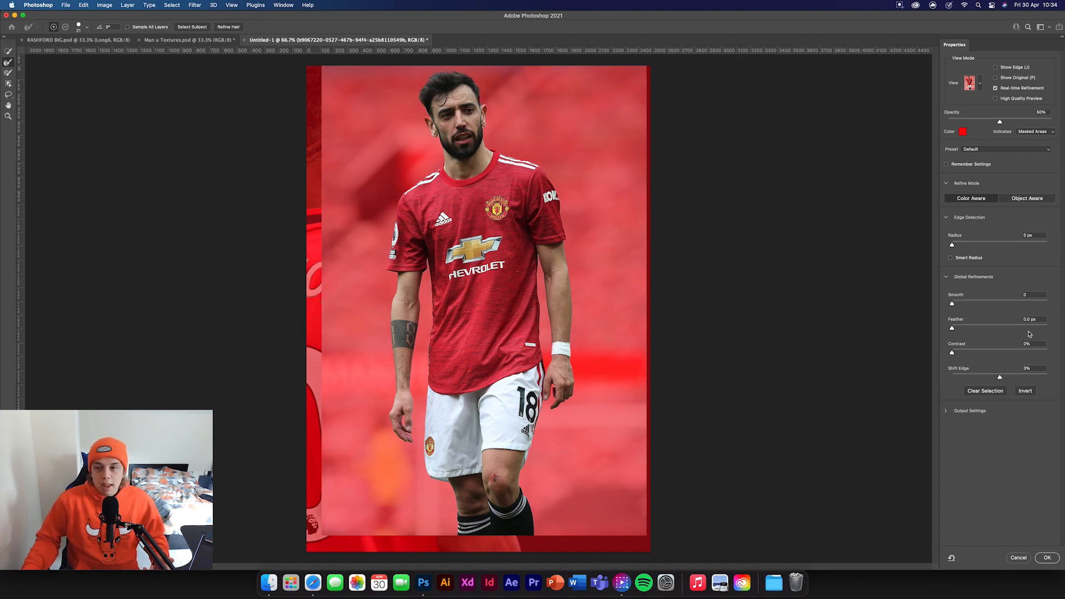
pyautogui.click(1052, 556)
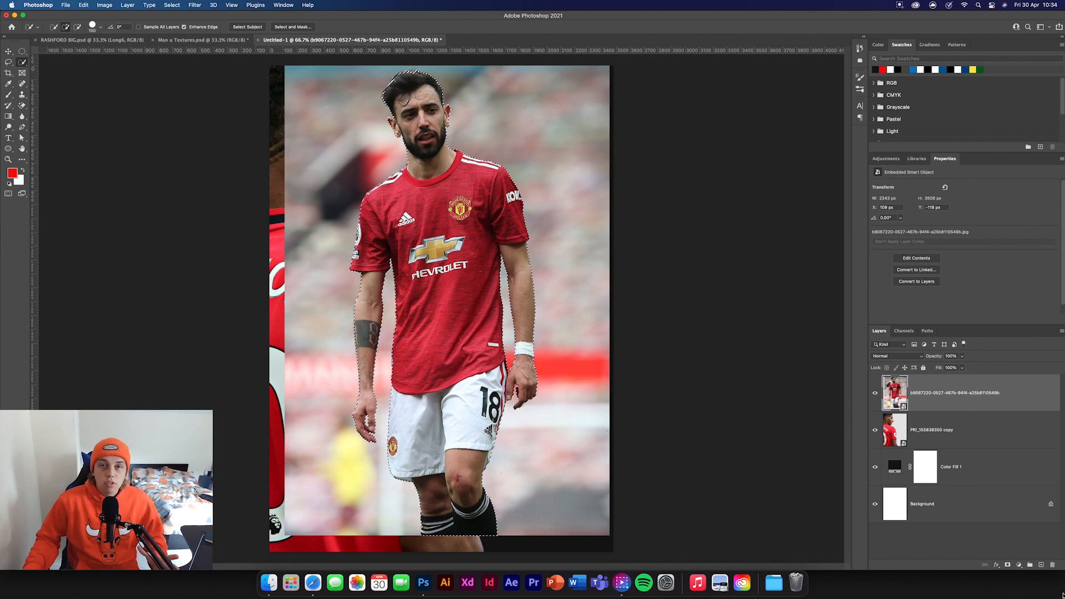
pyautogui.click(1007, 565)
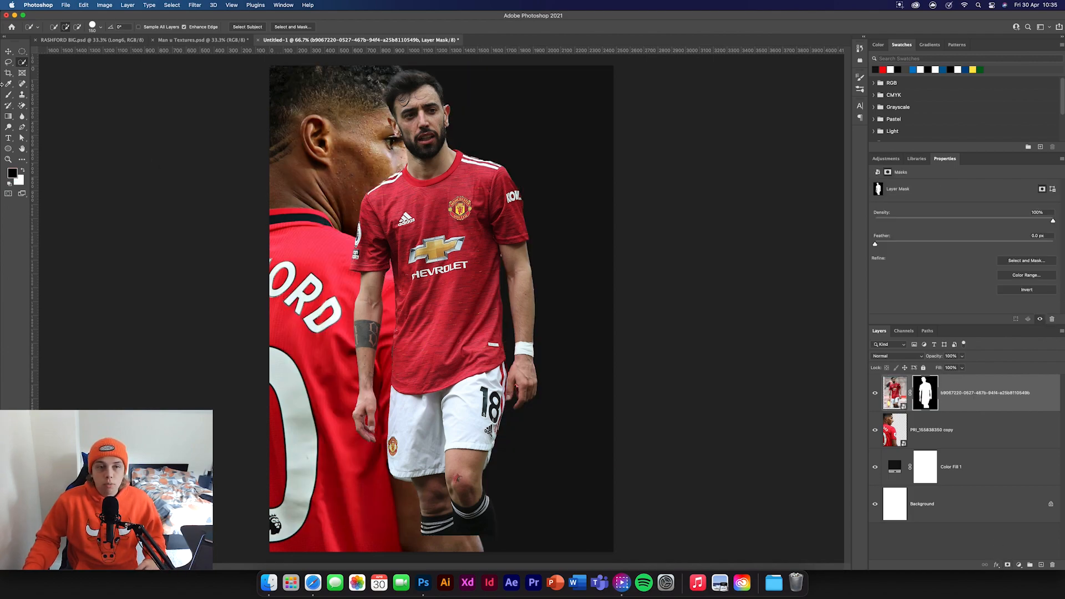
# Rasterize the number 18 player's layer and permanently apply its layer mask.
pyautogui.rightClick(967, 403)
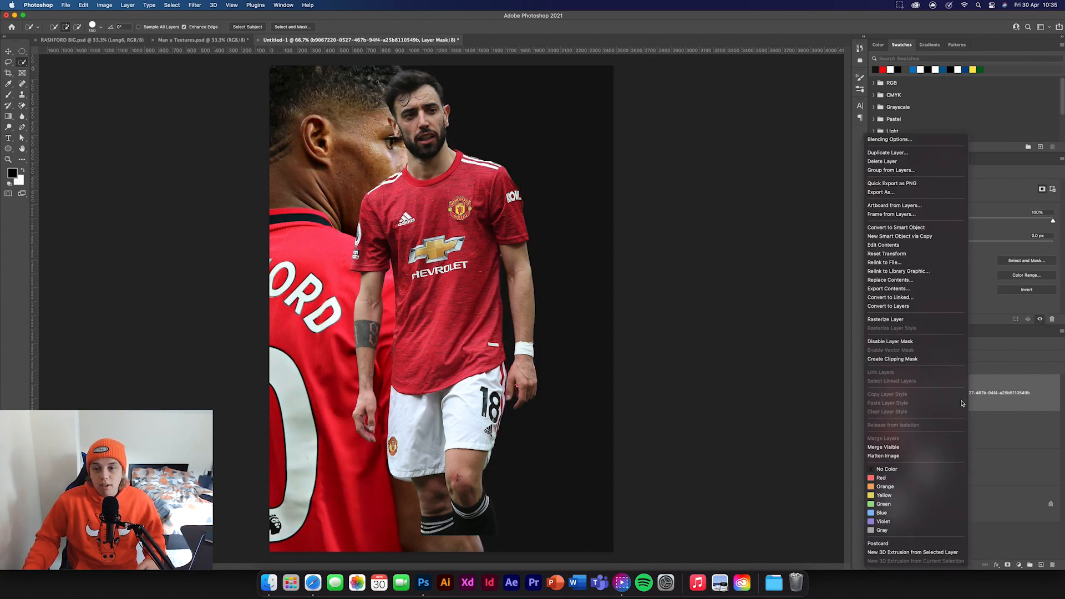
pyautogui.click(888, 319)
pyautogui.rightClick(931, 408)
pyautogui.click(936, 417)
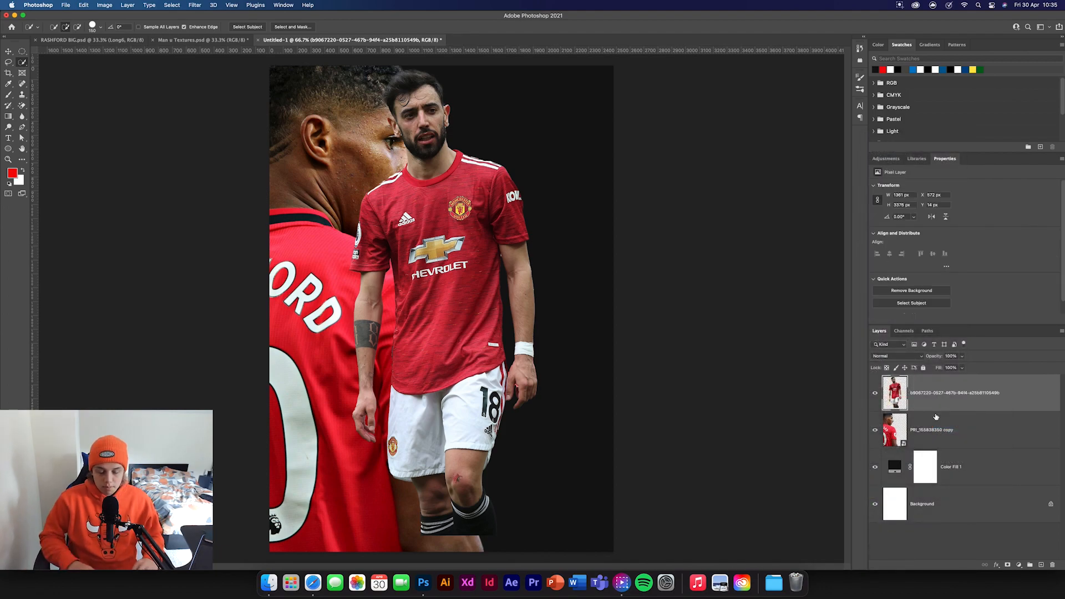
# Sharpen the number 18 player with a duplicate layer using a 15 px High Pass filter, set to Soft Light at 70% opacity.
pyautogui.press('super+j')
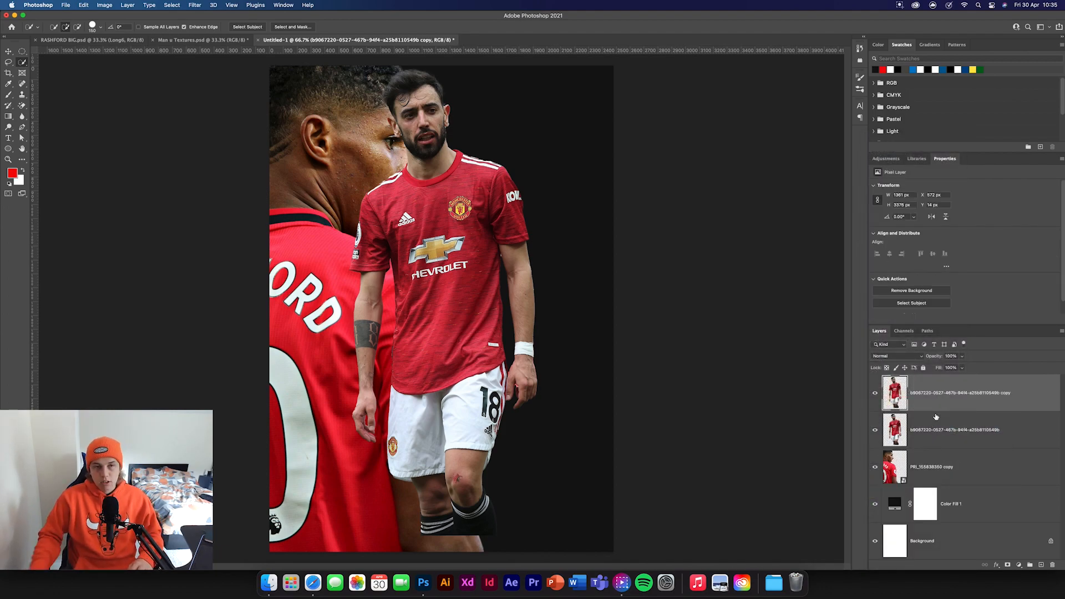
pyautogui.click(195, 5)
pyautogui.moveTo(244, 158)
pyautogui.click(333, 177)
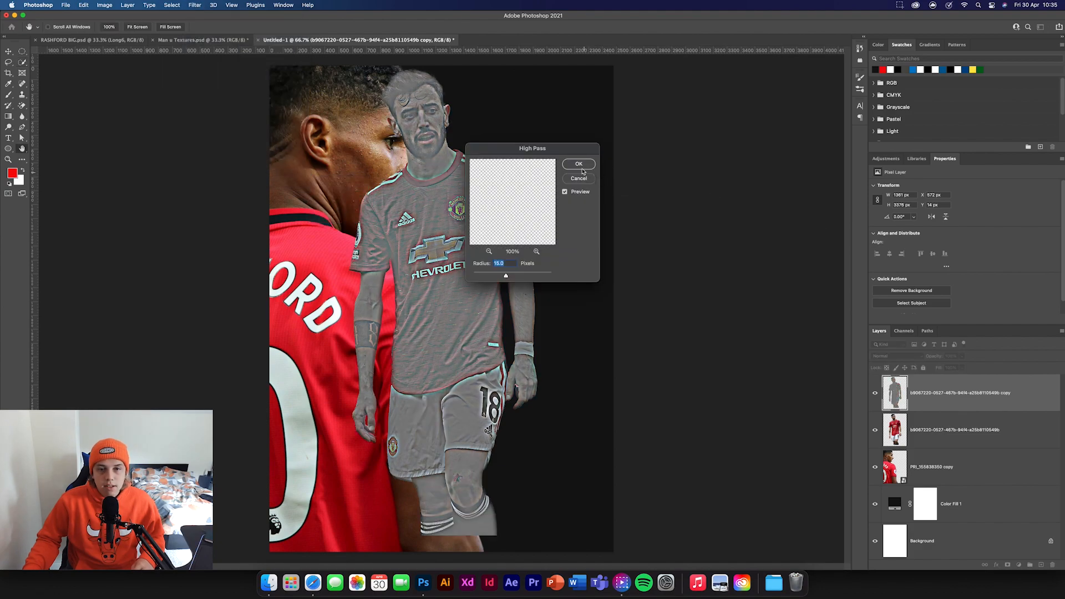
pyautogui.click(579, 165)
pyautogui.click(896, 356)
pyautogui.click(893, 472)
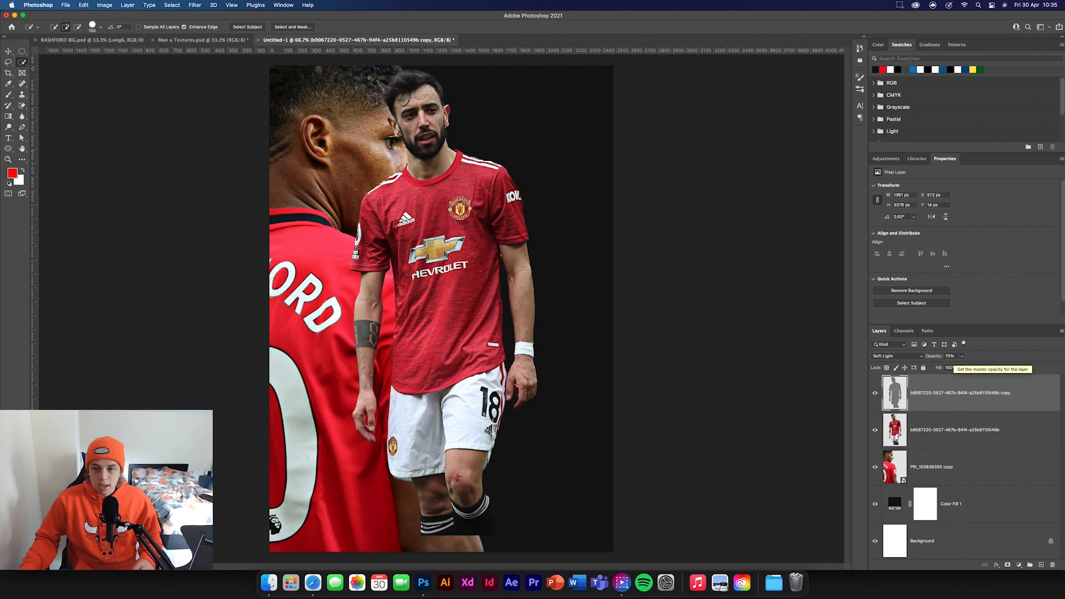
# Merge the High Pass copy with the number 18 player's cutout and convert the merged layer to a Smart Object.
pyautogui.keyDown('shift'); pyautogui.click(918, 430); pyautogui.keyUp('shift')
pyautogui.rightClick(917, 432)
pyautogui.click(933, 438)
pyautogui.rightClick(918, 392)
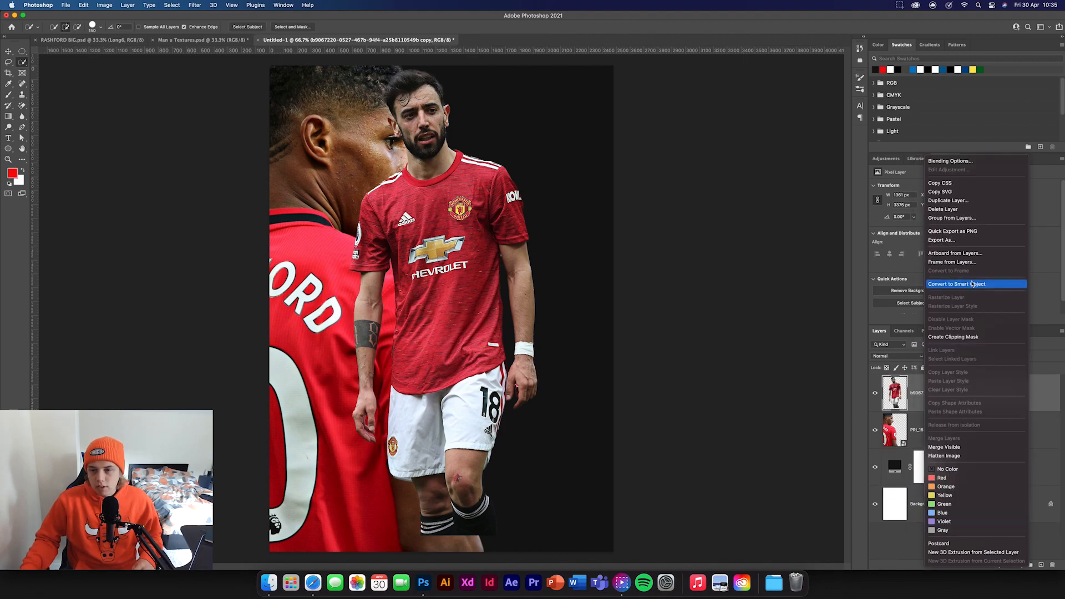
pyautogui.click(946, 284)
# Move the number 18 player toward the poster's right side and compare the placement with the RASHFORD BIG.psd poster.
pyautogui.press('super+t')
pyautogui.moveTo(439, 293); pyautogui.dragTo(497, 310)
pyautogui.click(394, 28)
pyautogui.click(52, 39)
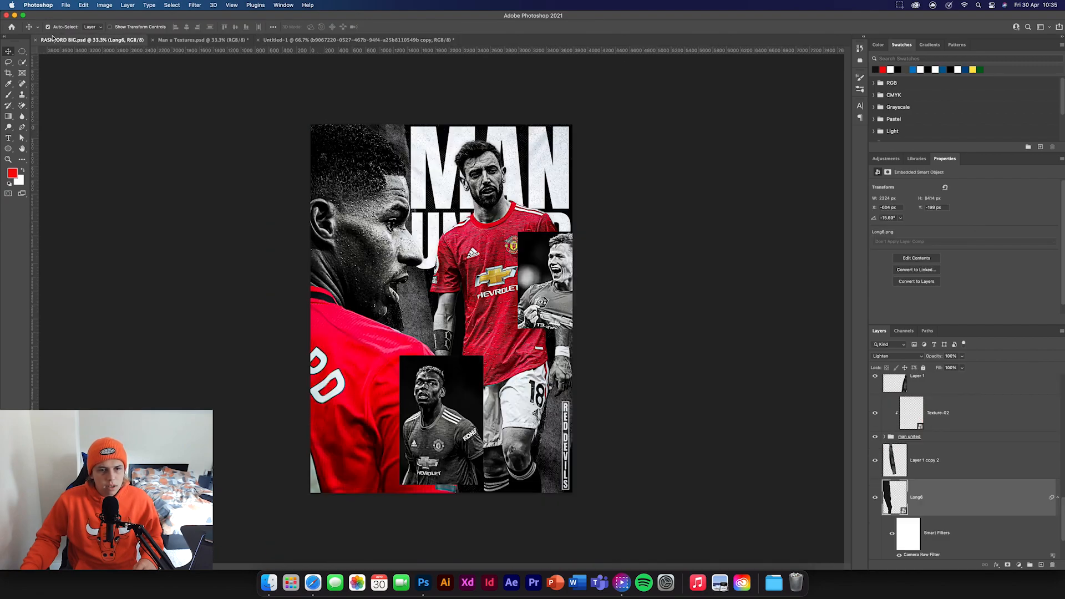
pyautogui.click(333, 40)
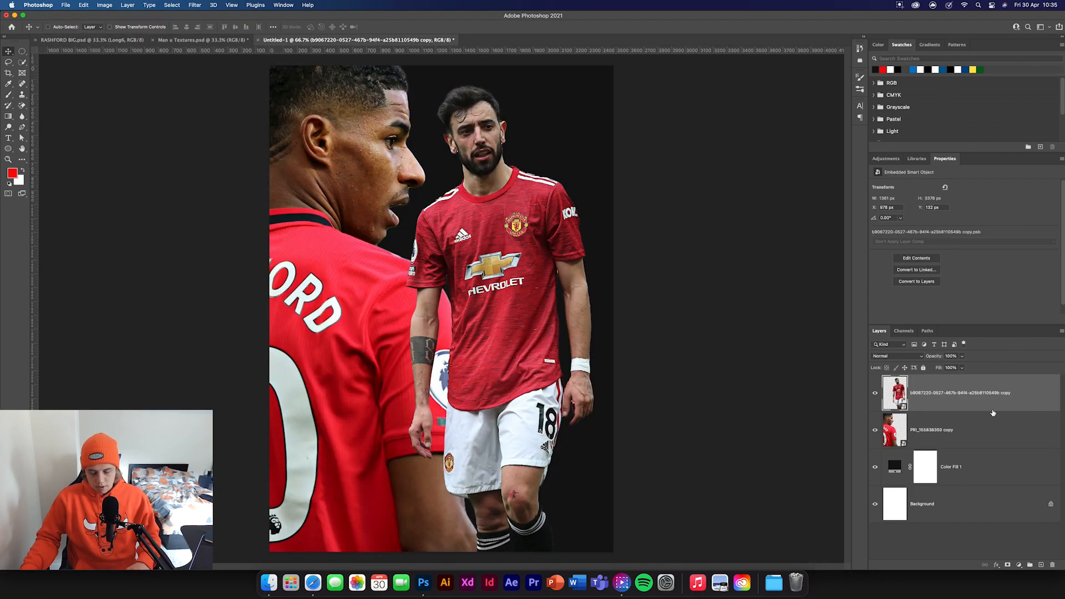
# Scale the number 18 player down slightly, shift him farther right, and place his layer behind the Rashford cutout.
pyautogui.press('super+t')
pyautogui.moveTo(458, 81); pyautogui.dragTo(459, 116)
pyautogui.moveTo(463, 192); pyautogui.dragTo(473, 192)
pyautogui.moveTo(497, 271); pyautogui.dragTo(504, 271)
pyautogui.click(395, 26)
pyautogui.moveTo(973, 406); pyautogui.dragTo(894, 452)
pyautogui.click(731, 415)
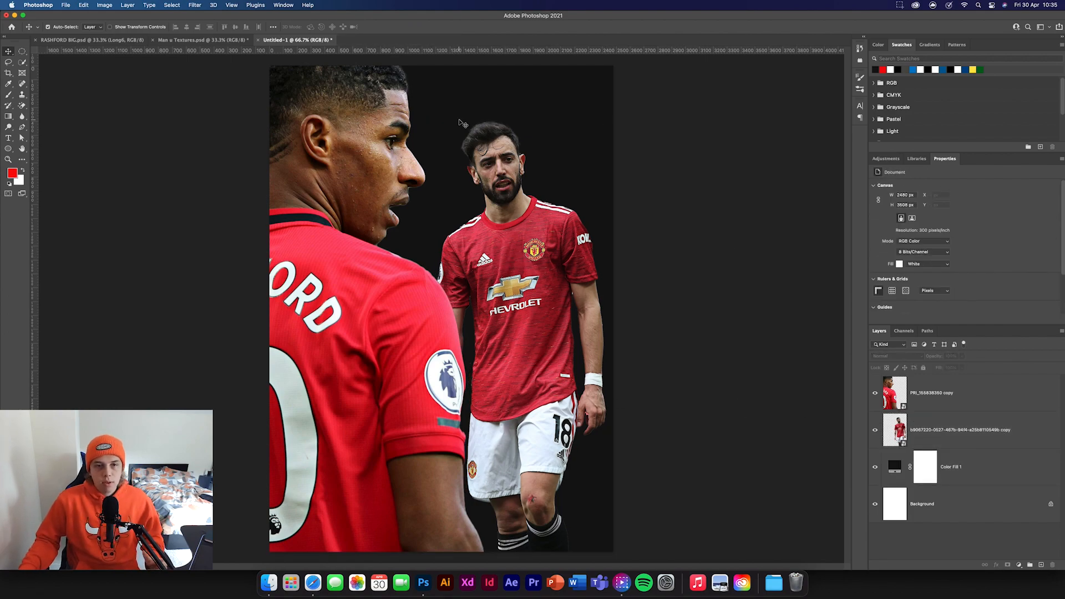
# Hide the number 18 player, and in the Man u Textures document hide the player photos and show the expanded texture group.
pyautogui.click(873, 432)
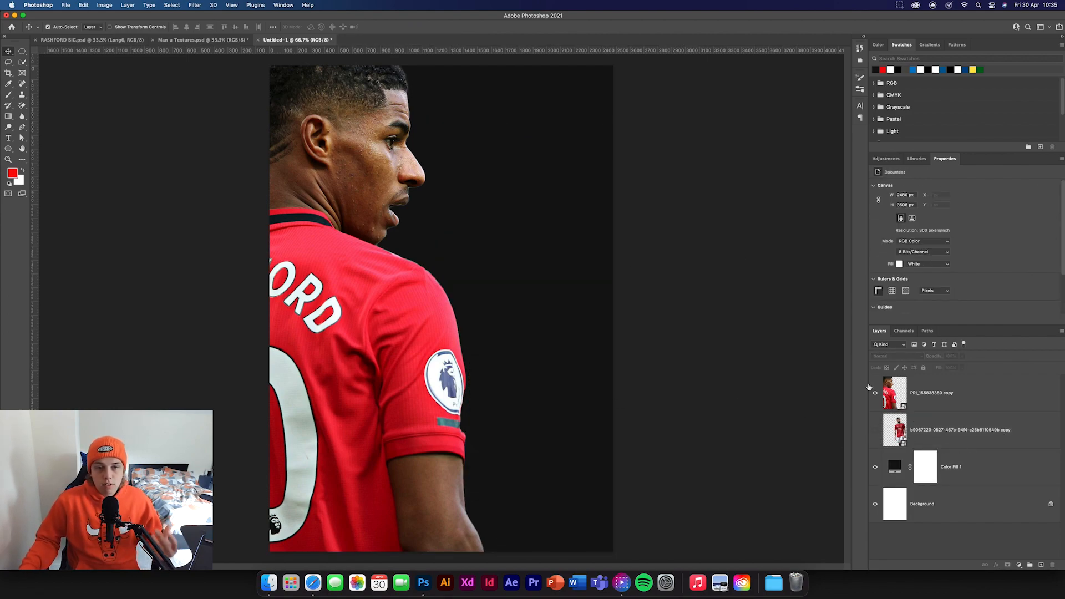
pyautogui.click(175, 40)
pyautogui.scroll(3, 887, 421)
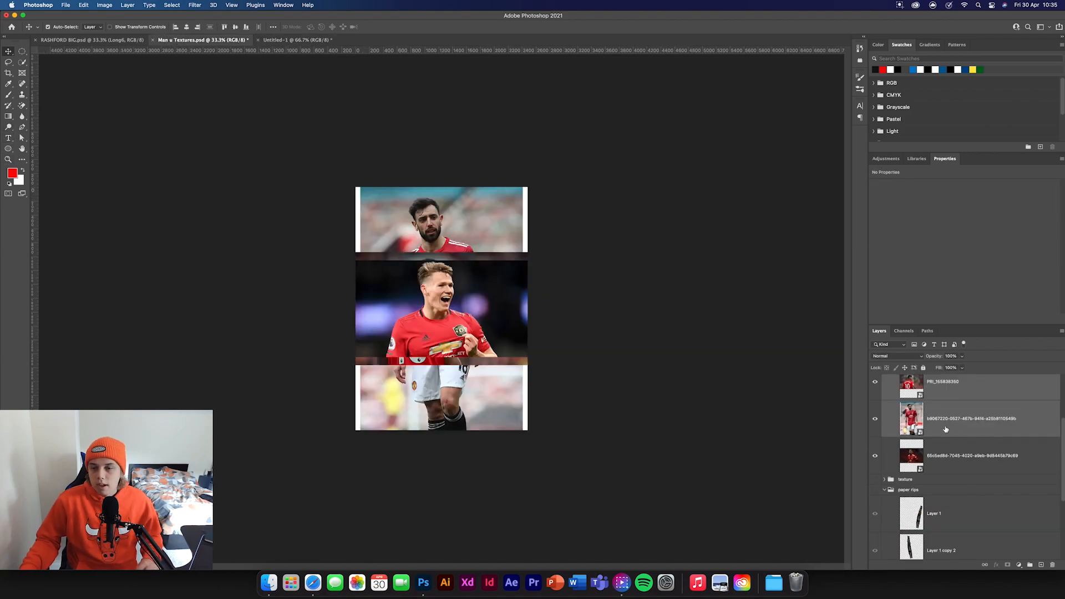
pyautogui.click(876, 377)
pyautogui.scroll(-3, 978, 482)
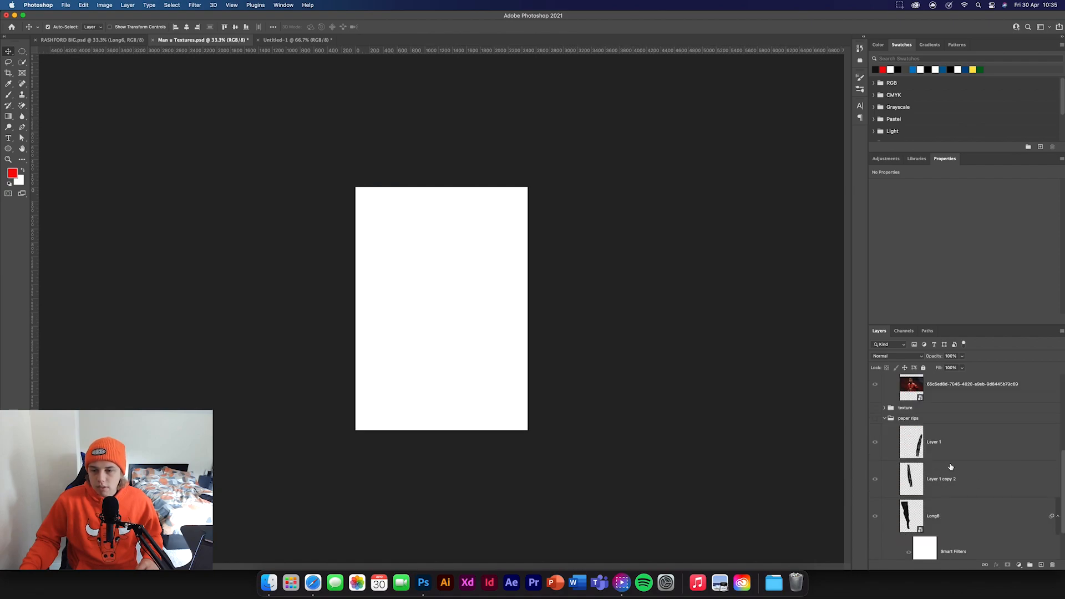
pyautogui.click(952, 467)
pyautogui.click(886, 408)
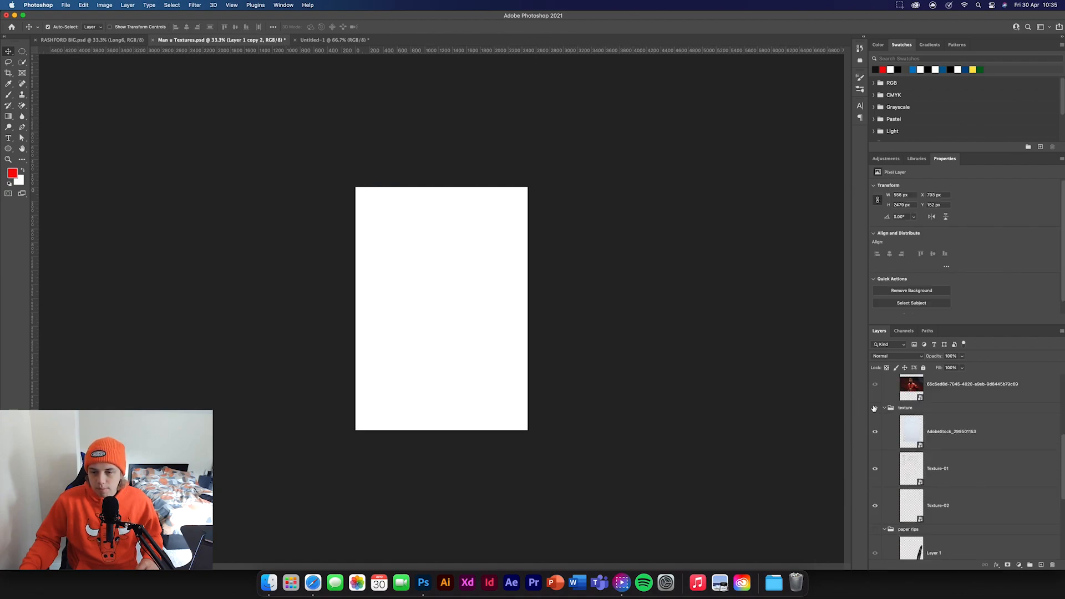
pyautogui.click(874, 408)
# Copy Texture-01 into the poster, scale it to cover the whole canvas, and place its layer beneath both player cutouts.
pyautogui.scroll(-2, 1034, 475)
pyautogui.click(1014, 447)
pyautogui.moveTo(995, 457); pyautogui.dragTo(482, 301)
pyautogui.press('super+t')
pyautogui.moveTo(485, 494); pyautogui.dragTo(447, 588)
pyautogui.moveTo(483, 382); pyautogui.dragTo(481, 334)
pyautogui.moveTo(444, 547); pyautogui.dragTo(446, 552)
pyautogui.moveTo(986, 398); pyautogui.dragTo(903, 491)
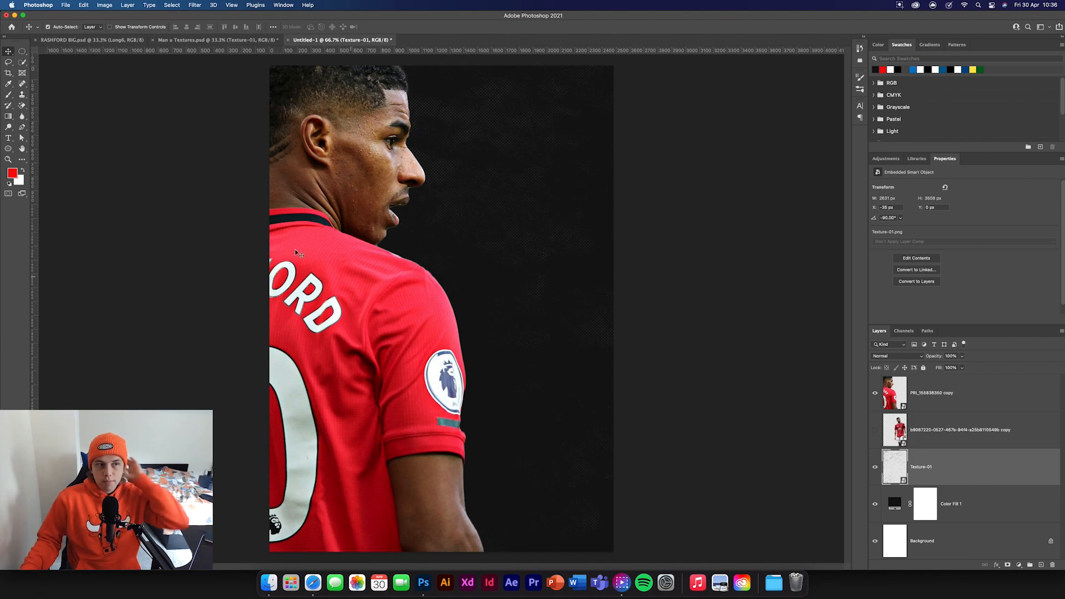
# Add the white text "MAN" in the Anton font on the dark area beside Rashford's head.
pyautogui.click(6, 138)
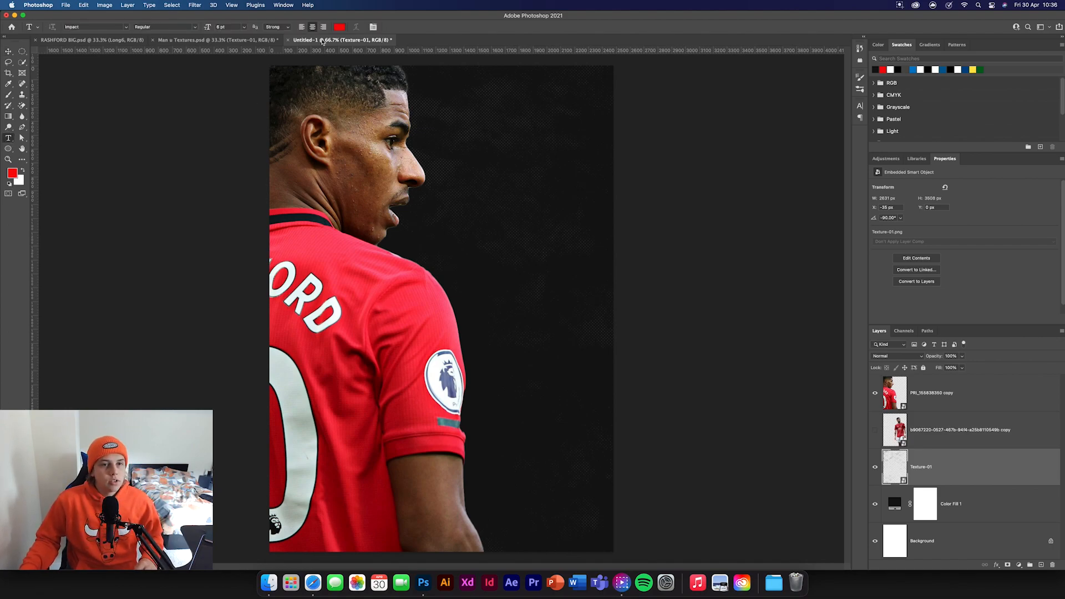
pyautogui.click(339, 28)
pyautogui.click(660, 242)
pyautogui.press('Return')
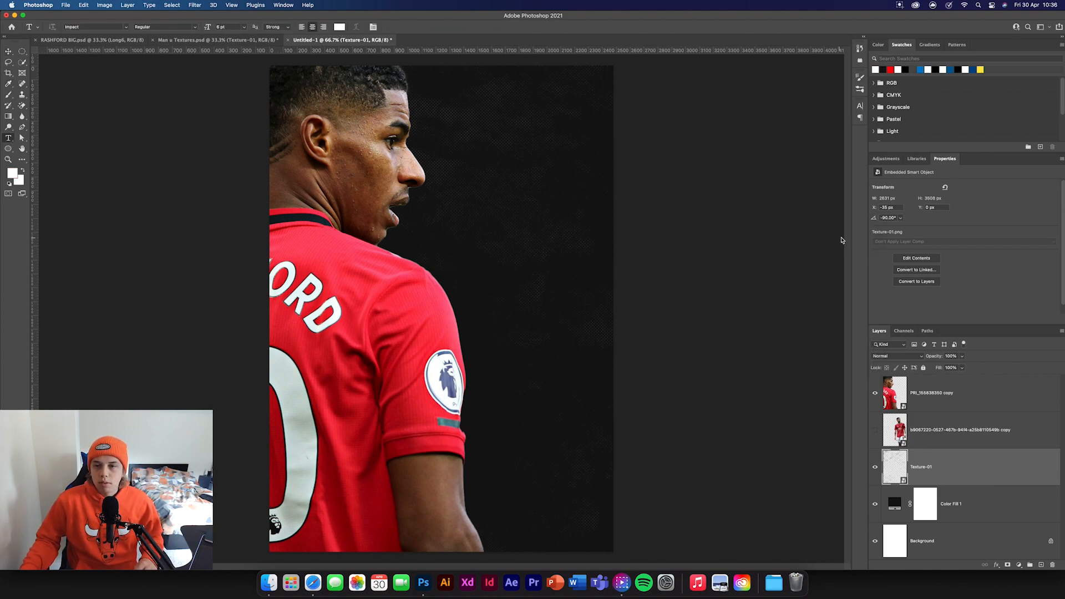
pyautogui.click(914, 159)
pyautogui.click(944, 159)
pyautogui.click(484, 160)
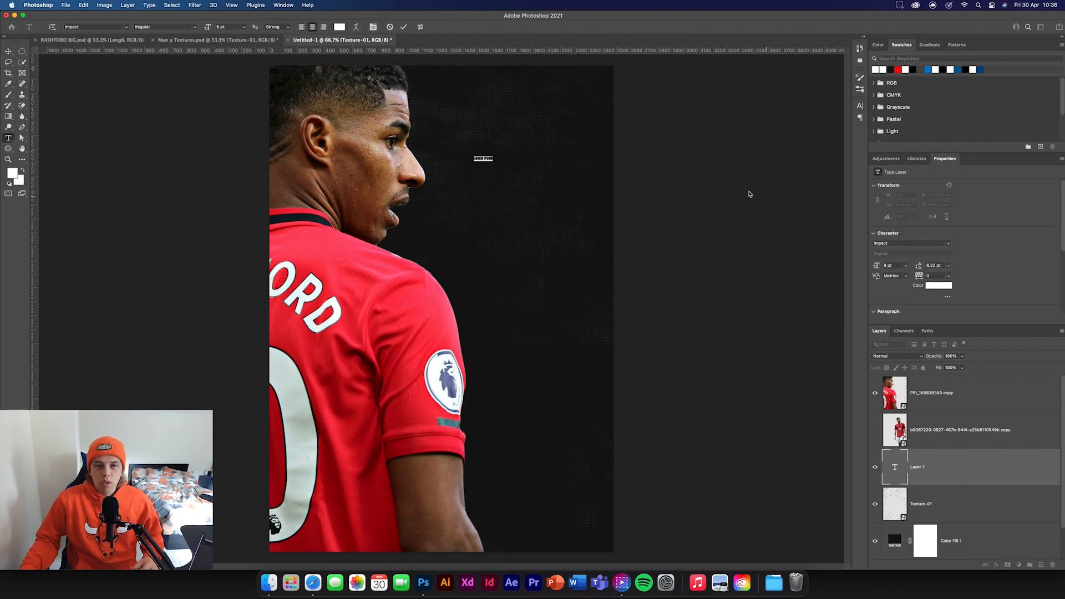
pyautogui.click(947, 244)
pyautogui.click(925, 276)
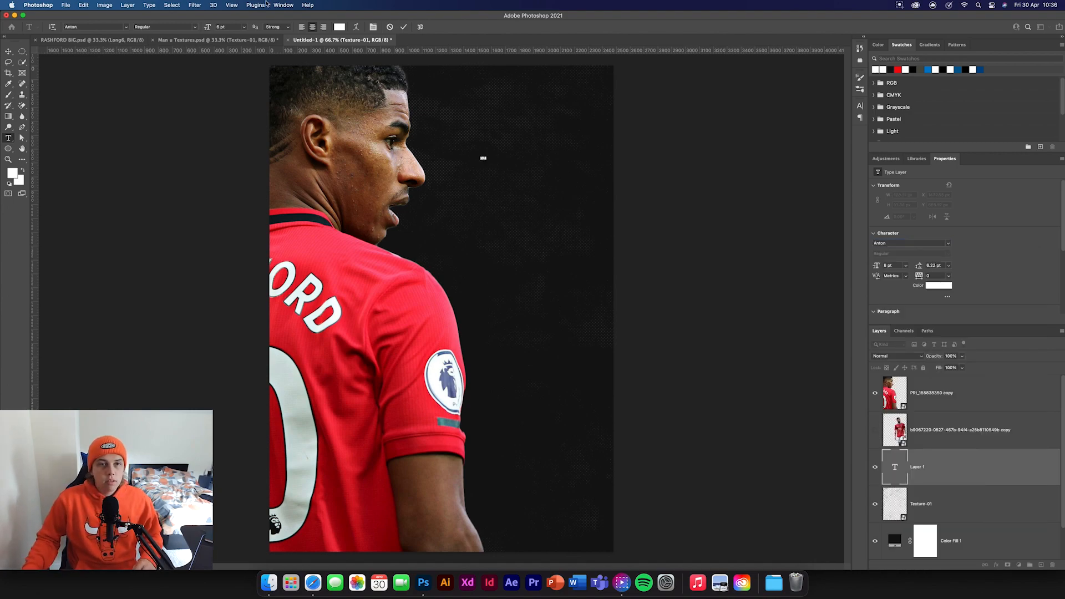
pyautogui.click(404, 28)
# Enlarge the "MAN" text to about 188 pt and position it in the poster's upper right corner.
pyautogui.hotkey('ctrl', 't')
pyautogui.moveTo(486, 160); pyautogui.dragTo(564, 146)
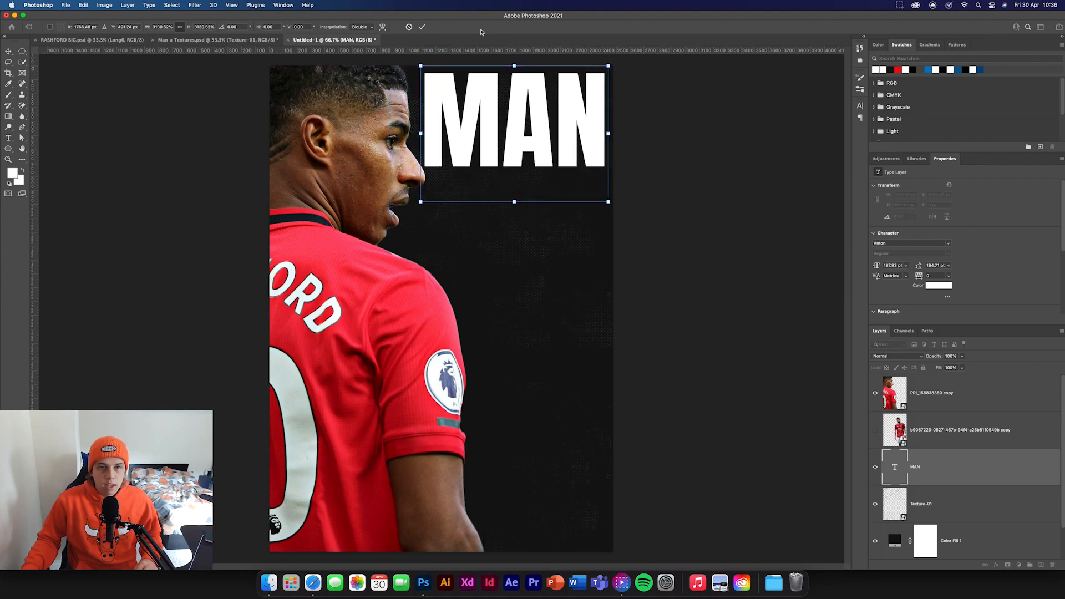
pyautogui.press('Return')
# Duplicate the "MAN" text directly below the original and change the copy's wording to "UNITED".
pyautogui.moveTo(516, 193); pyautogui.dragTo(516, 294)
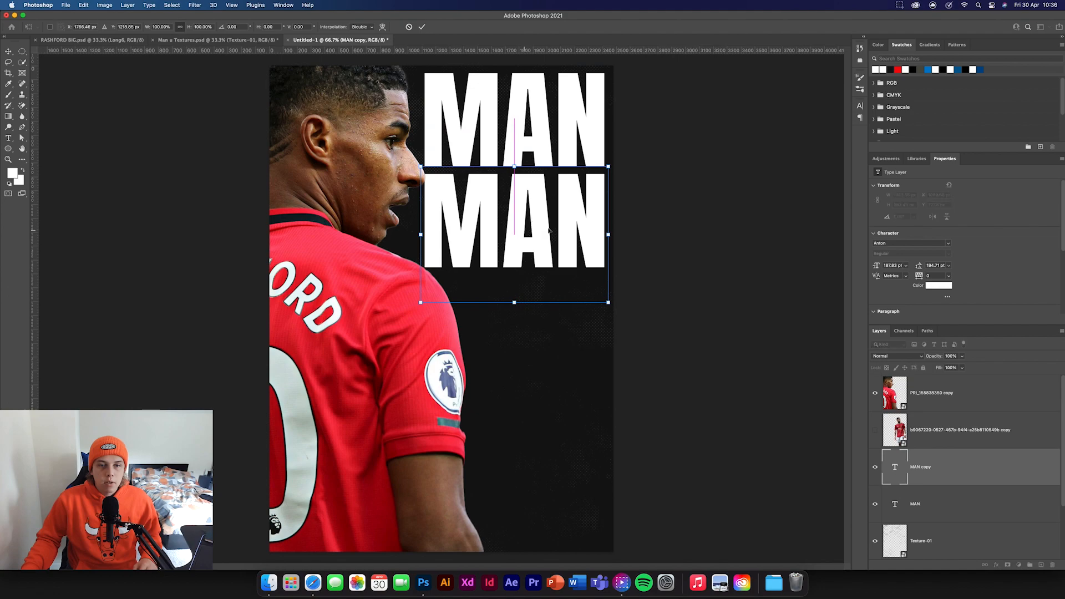
pyautogui.doubleClick(592, 230)
pyautogui.write('UNITE')
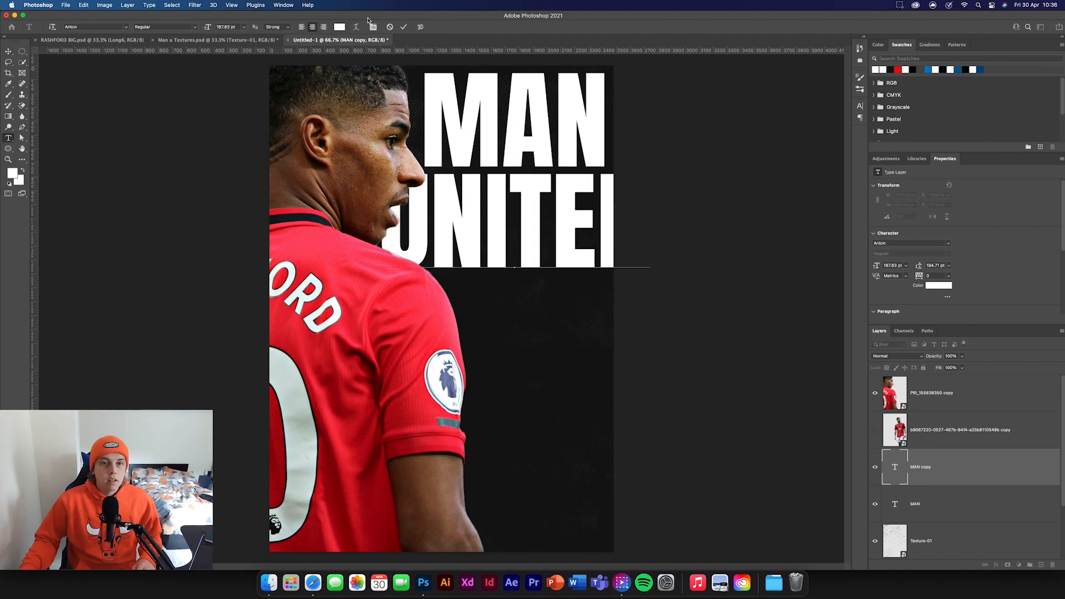
pyautogui.click(404, 27)
# Scale the "UNITED" text down to about 127 pt so it matches the width of "MAN", and place it directly beneath that word.
pyautogui.hotkey('ctrl', 't')
pyautogui.moveTo(643, 238); pyautogui.dragTo(613, 242)
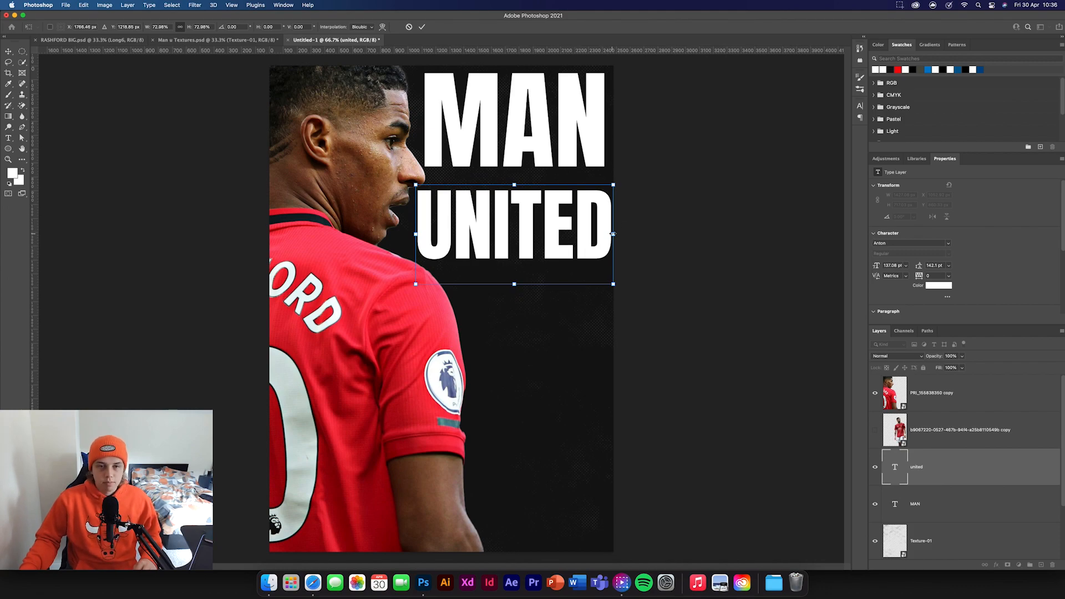
pyautogui.moveTo(559, 238); pyautogui.dragTo(564, 226)
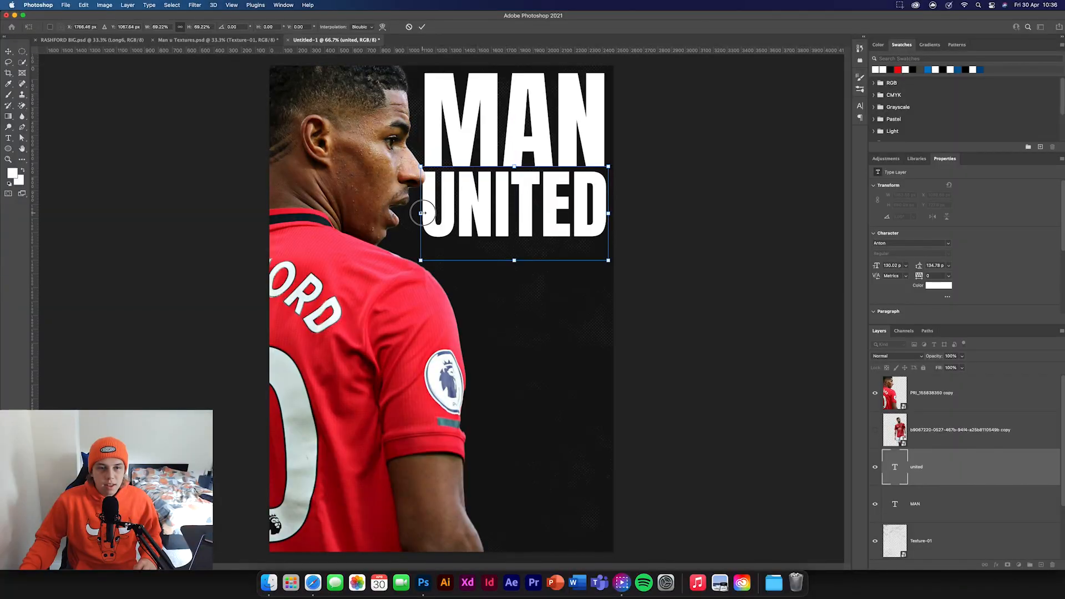
pyautogui.moveTo(421, 213); pyautogui.dragTo(426, 213)
pyautogui.moveTo(607, 215); pyautogui.dragTo(604, 214)
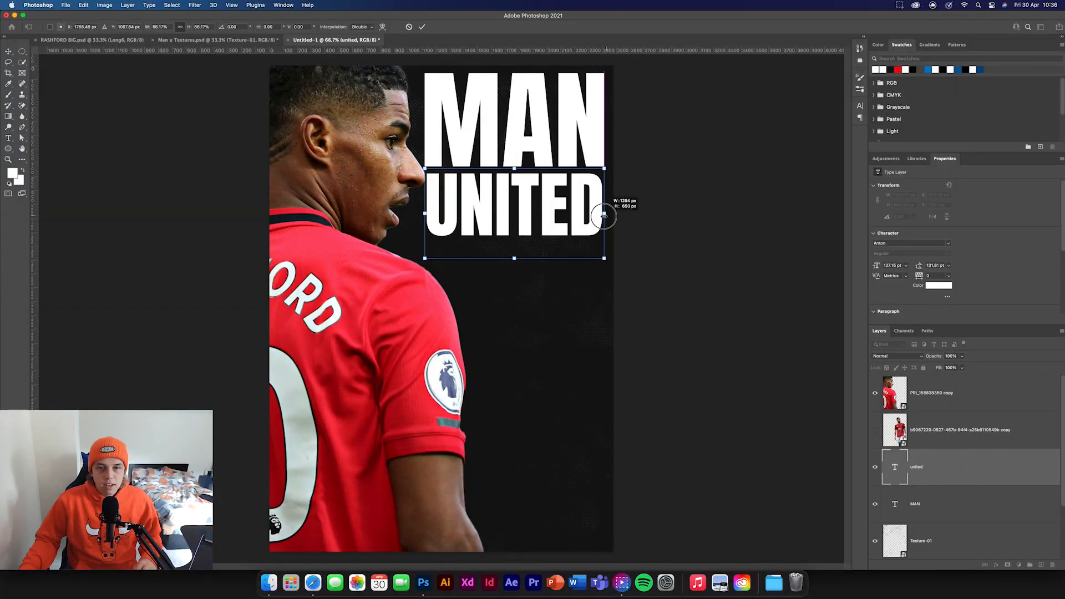
pyautogui.click(422, 27)
# Copy Texture-02 from the Man u Textures document into the poster over the heading text, placing its layer beneath both player cutouts.
pyautogui.click(221, 41)
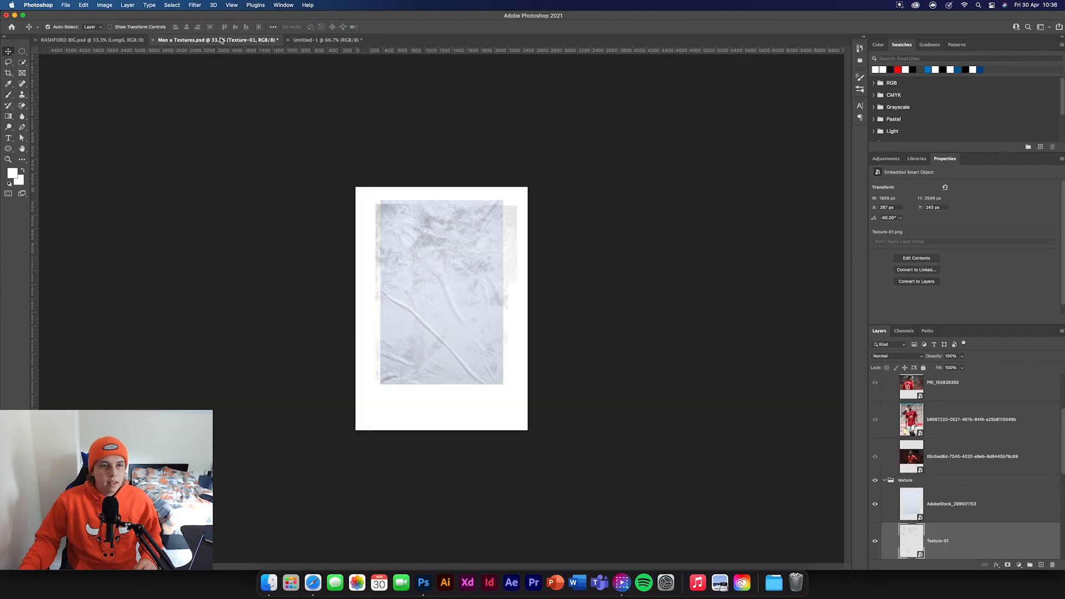
pyautogui.scroll(-5, 1013, 479)
pyautogui.click(976, 451)
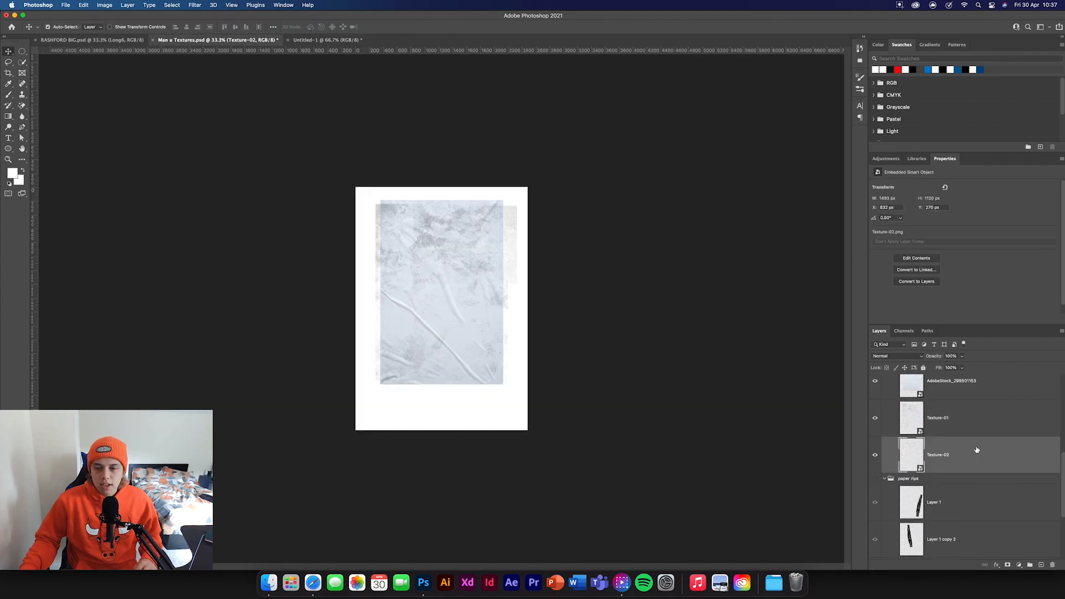
pyautogui.moveTo(956, 458); pyautogui.dragTo(518, 120)
pyautogui.moveTo(513, 75); pyautogui.dragTo(513, 71)
pyautogui.moveTo(950, 409); pyautogui.dragTo(958, 488)
# Group the "MAN" and "UNITED" text layers and name the group "heading".
pyautogui.scroll(-3, 943, 493)
pyautogui.click(942, 491)
pyautogui.keyDown('shift'); pyautogui.click(921, 459); pyautogui.keyUp('shift')
pyautogui.press('super+g')
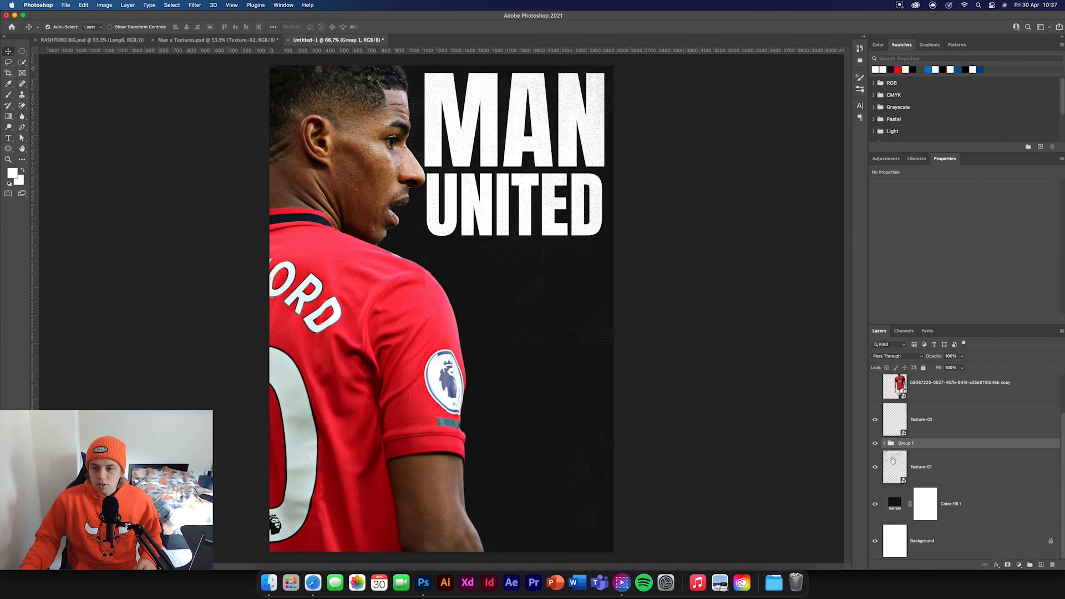
pyautogui.doubleClick(906, 444)
pyautogui.write('hea')
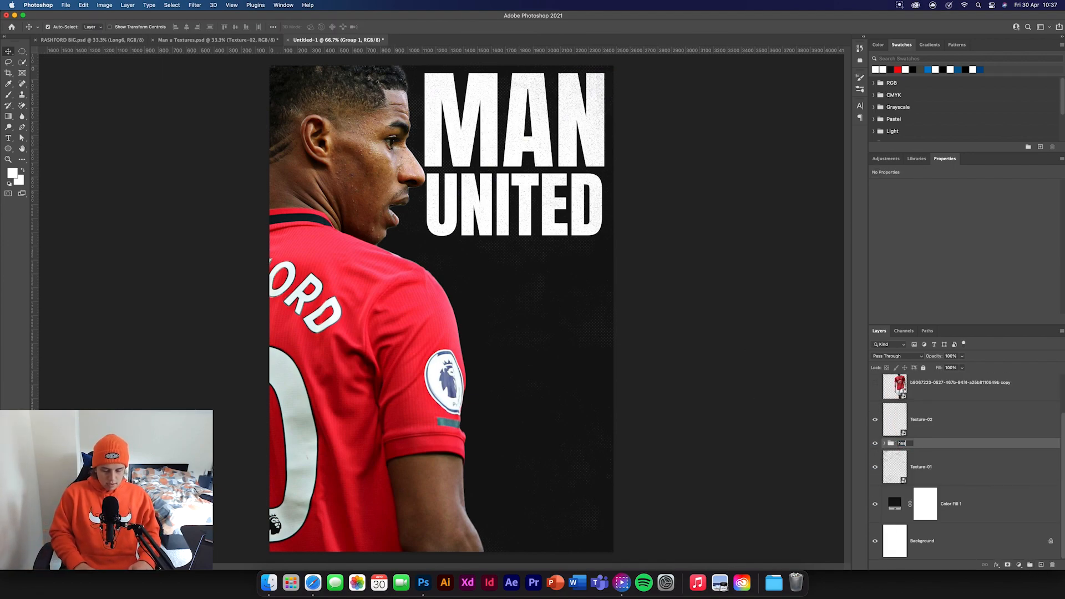
pyautogui.write('ding')
pyautogui.press('Return')
# Clip Texture-02 to the heading group and unhide the Fernandes cutout.
pyautogui.keyDown('alt'); pyautogui.click(916, 437); pyautogui.keyUp('alt')
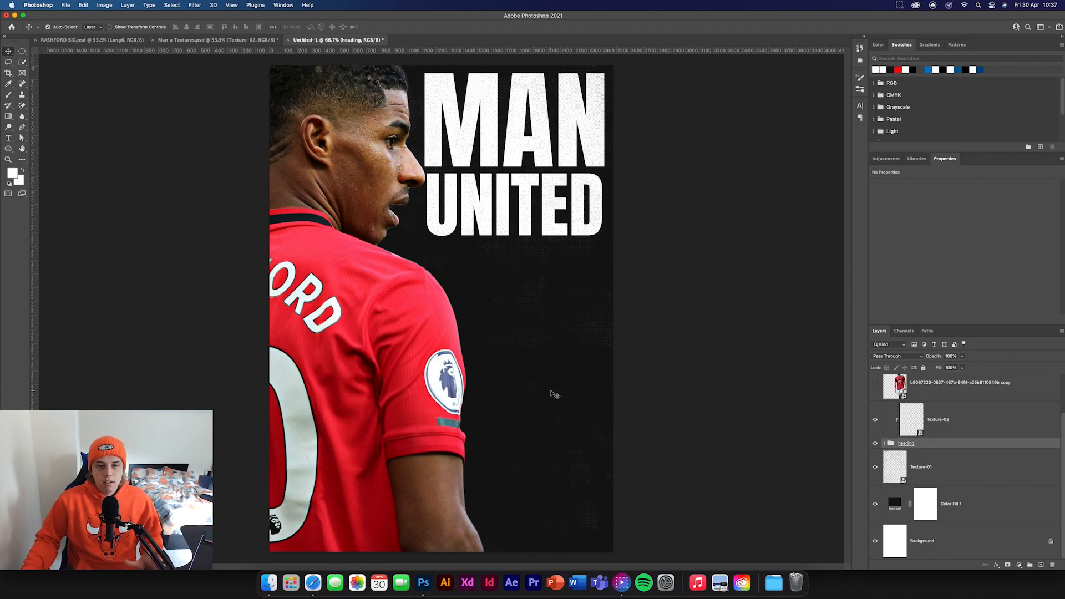
pyautogui.scroll(1, 891, 413)
pyautogui.click(875, 408)
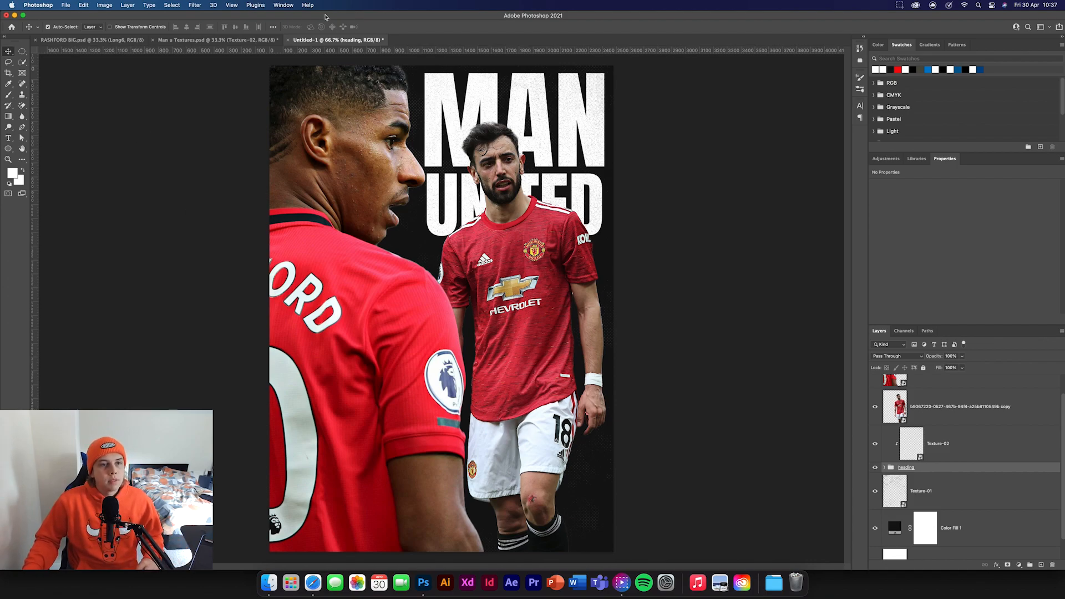
# In the Man u Textures document, collapse and hide the texture group and show the paper rips group.
pyautogui.click(222, 43)
pyautogui.scroll(1, 897, 469)
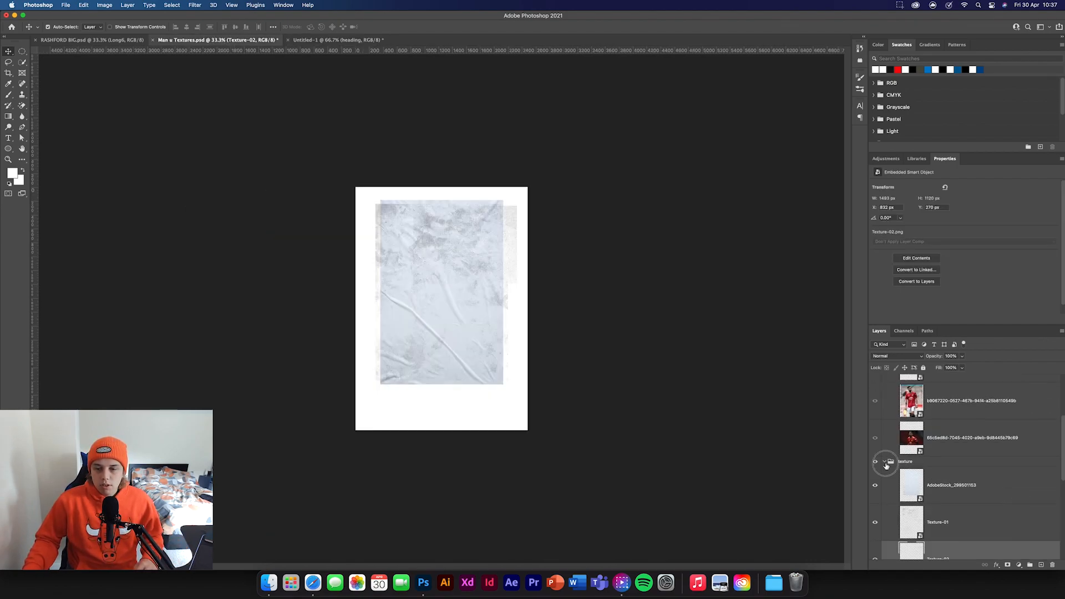
pyautogui.click(885, 463)
pyautogui.click(875, 462)
pyautogui.scroll(-3, 971, 447)
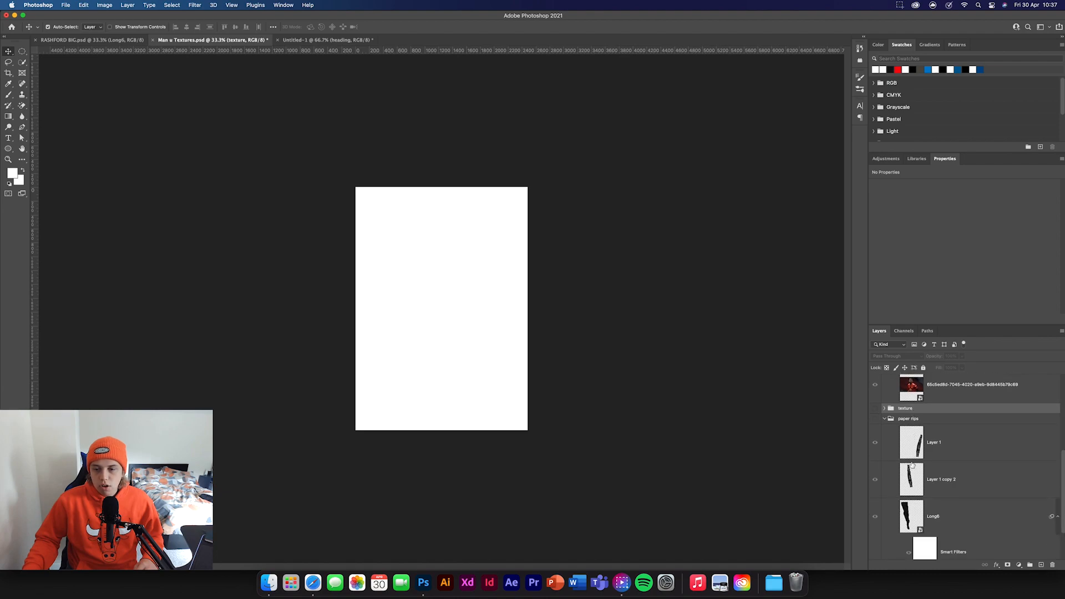
pyautogui.click(875, 385)
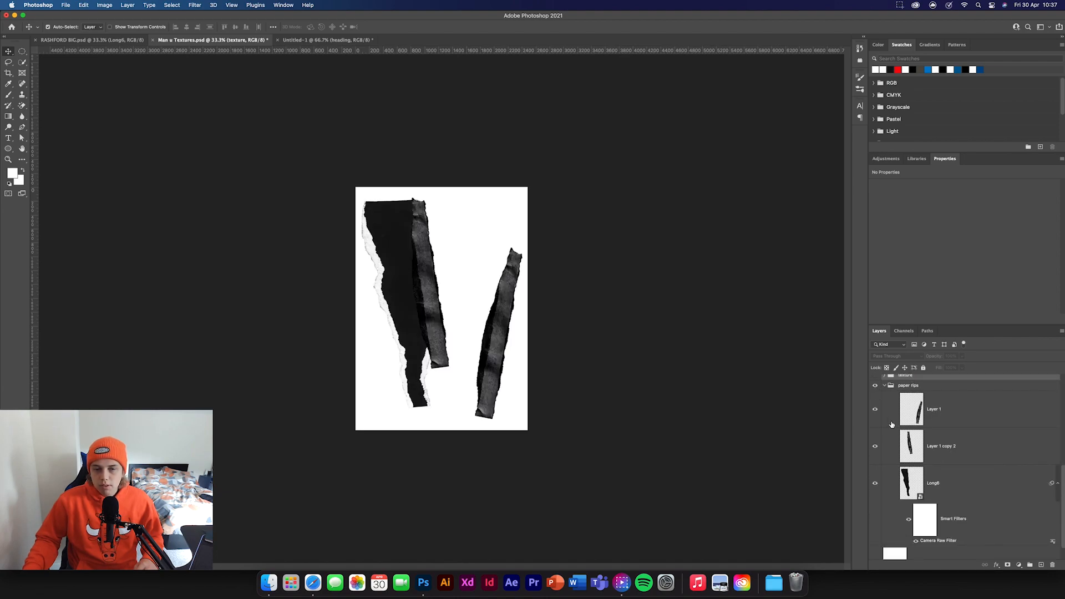
# Set the Long6 torn-paper layer's blend mode to Lighten and copy it into the poster.
pyautogui.scroll(-1, 950, 486)
pyautogui.click(950, 455)
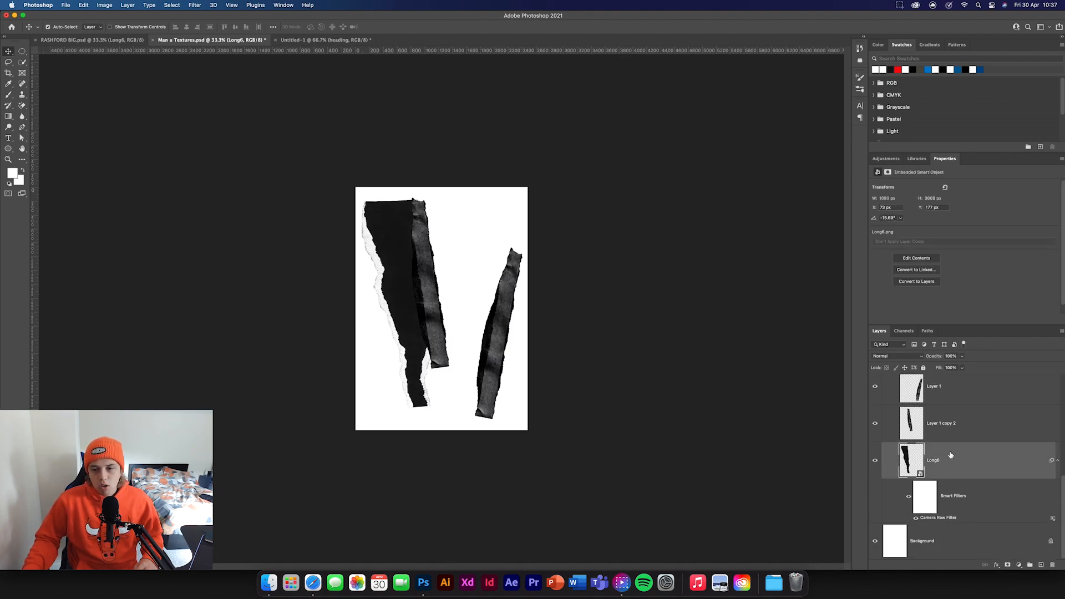
pyautogui.click(897, 356)
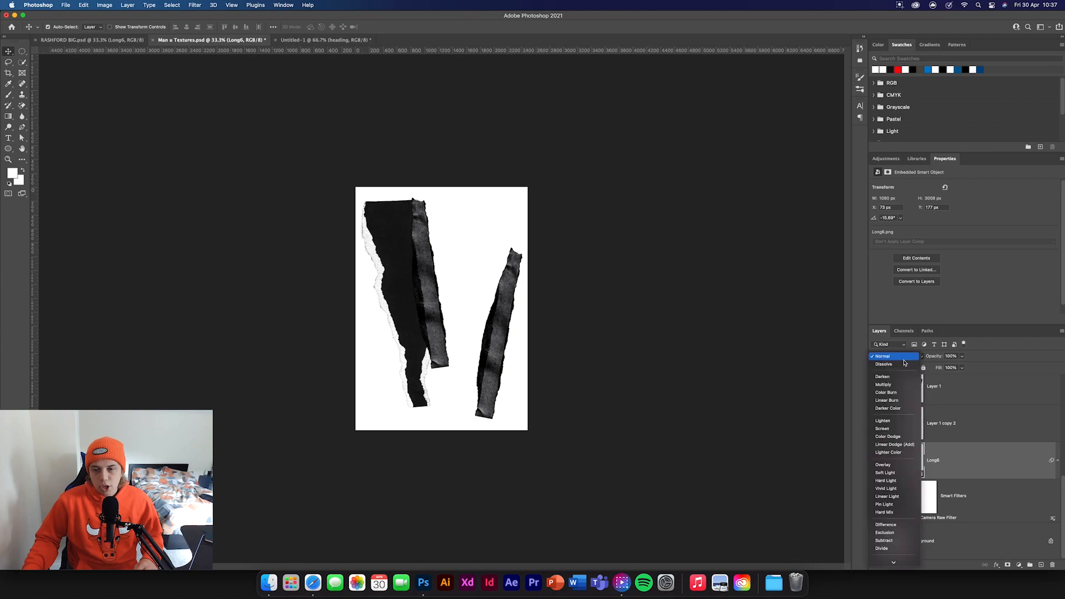
pyautogui.click(887, 422)
pyautogui.moveTo(990, 444); pyautogui.dragTo(382, 249)
# Enlarge Long6 and rotate it to about -9.6°, then move it unclipped beneath Texture-01, keeping Texture-02 clipped to the heading group.
pyautogui.hotkey('ctrl', 't')
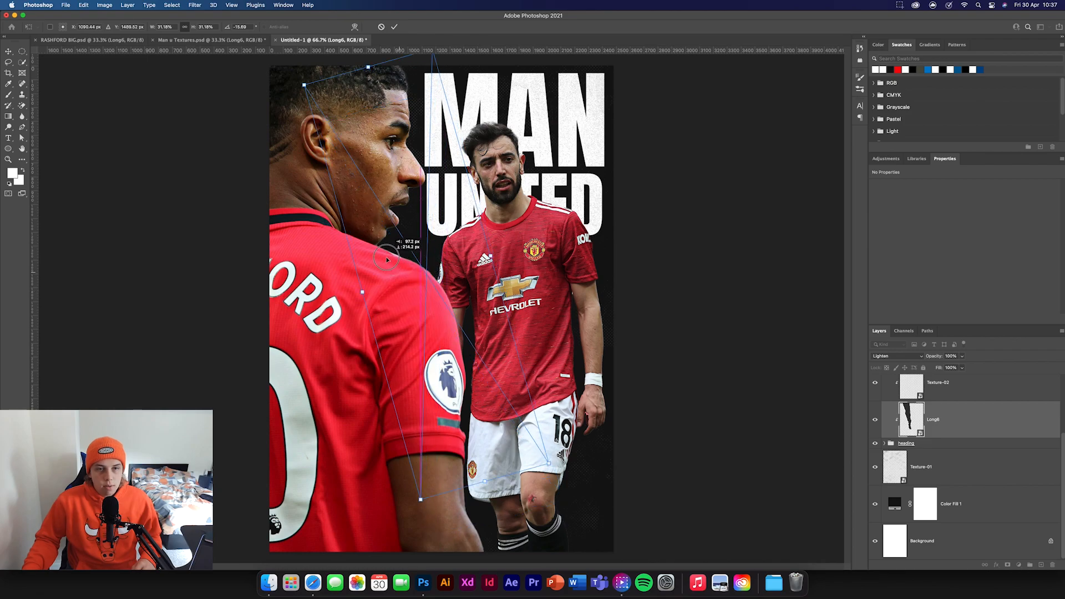
pyautogui.moveTo(556, 477); pyautogui.dragTo(532, 490)
pyautogui.moveTo(457, 483); pyautogui.dragTo(472, 569)
pyautogui.press('Return')
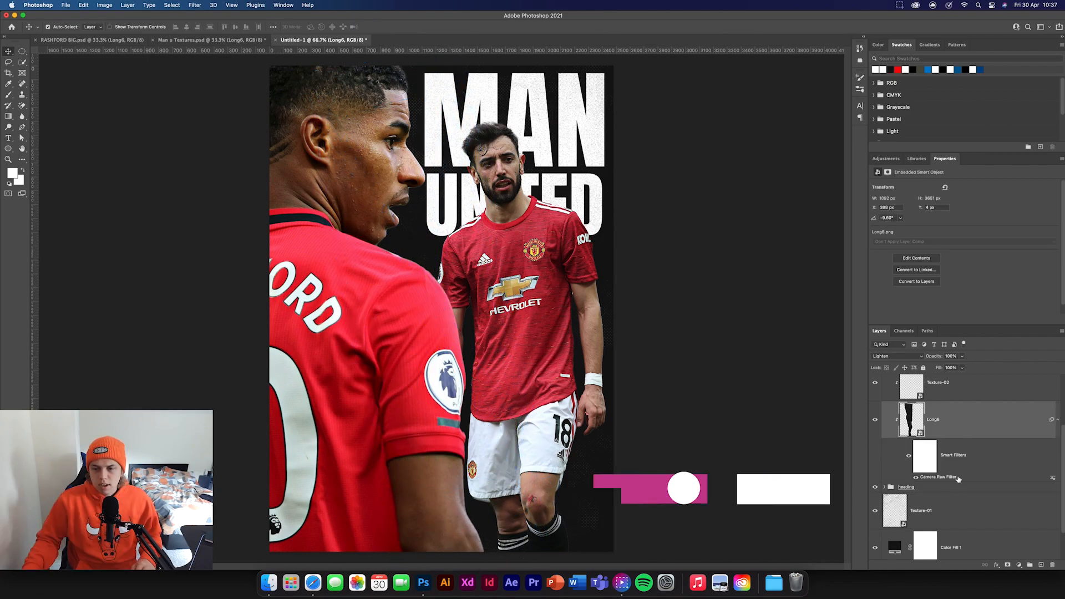
pyautogui.keyDown('alt'); pyautogui.click(959, 481); pyautogui.keyUp('alt')
pyautogui.moveTo(947, 431); pyautogui.dragTo(936, 499)
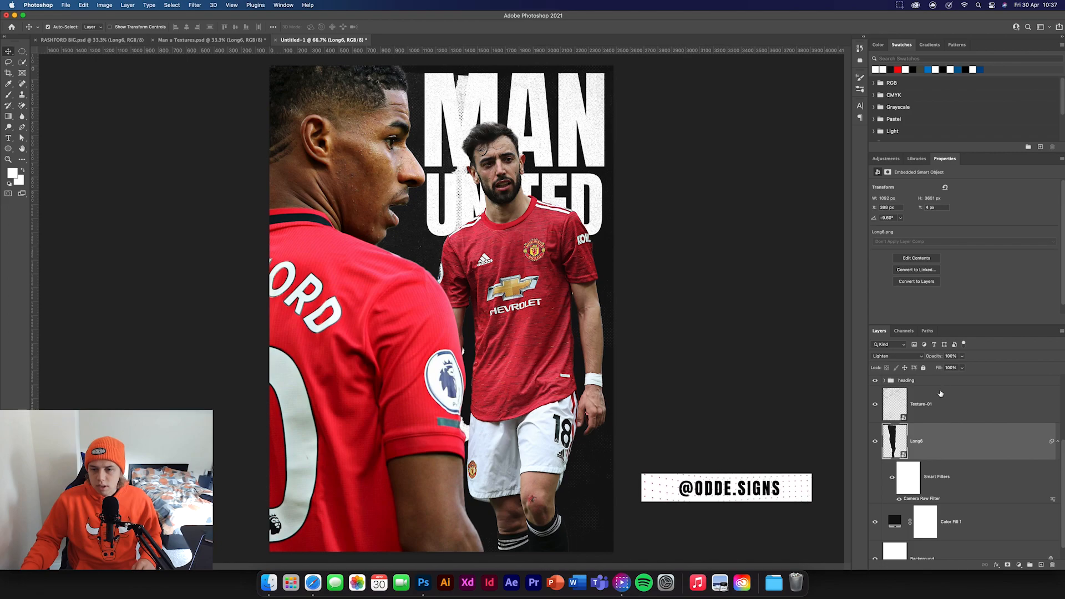
pyautogui.scroll(4, 940, 393)
pyautogui.keyDown('alt'); pyautogui.click(938, 482); pyautogui.keyUp('alt')
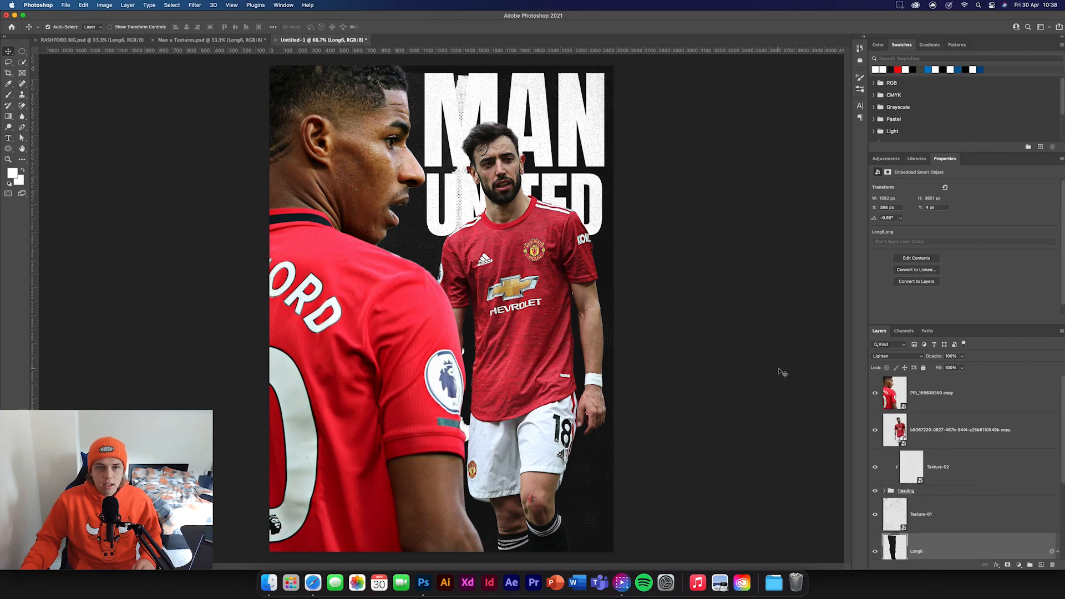
# Move the Long6 torn paper behind Rashford's head and enlarge it to about 40.8% so its ripped edge follows his face.
pyautogui.press('super+t')
pyautogui.moveTo(429, 166); pyautogui.dragTo(380, 159)
pyautogui.click(394, 26)
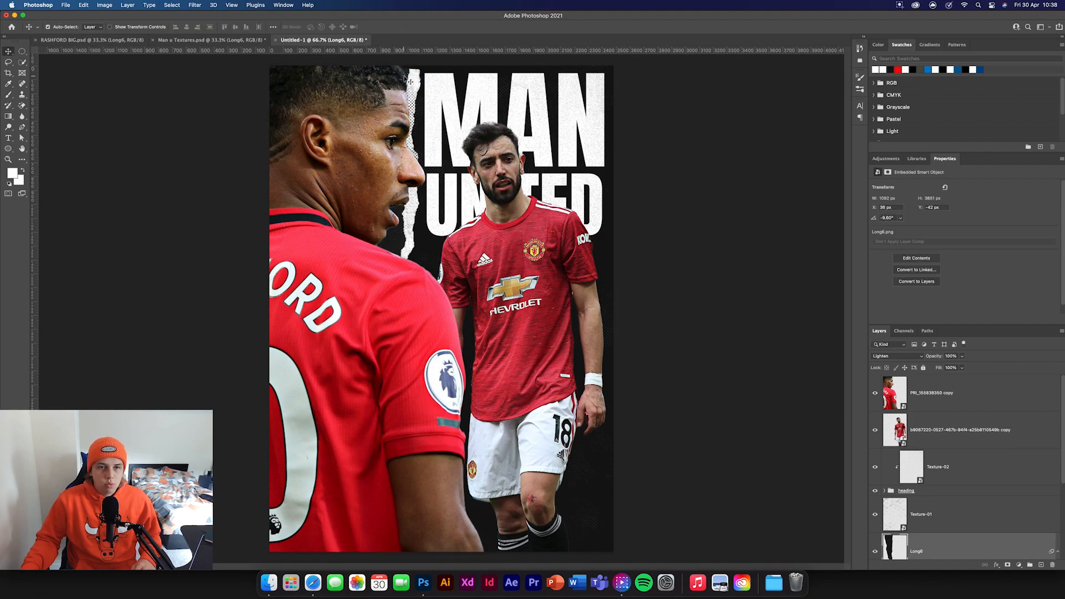
pyautogui.press('super+t')
pyautogui.moveTo(400, 78); pyautogui.dragTo(382, 66)
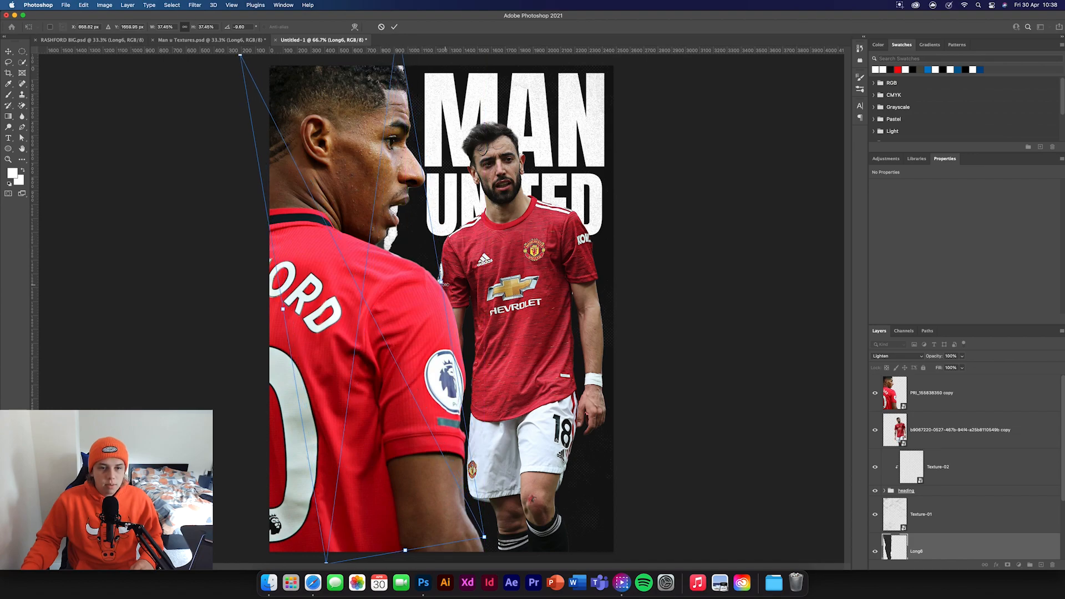
pyautogui.moveTo(405, 549); pyautogui.dragTo(411, 571)
pyautogui.click(393, 27)
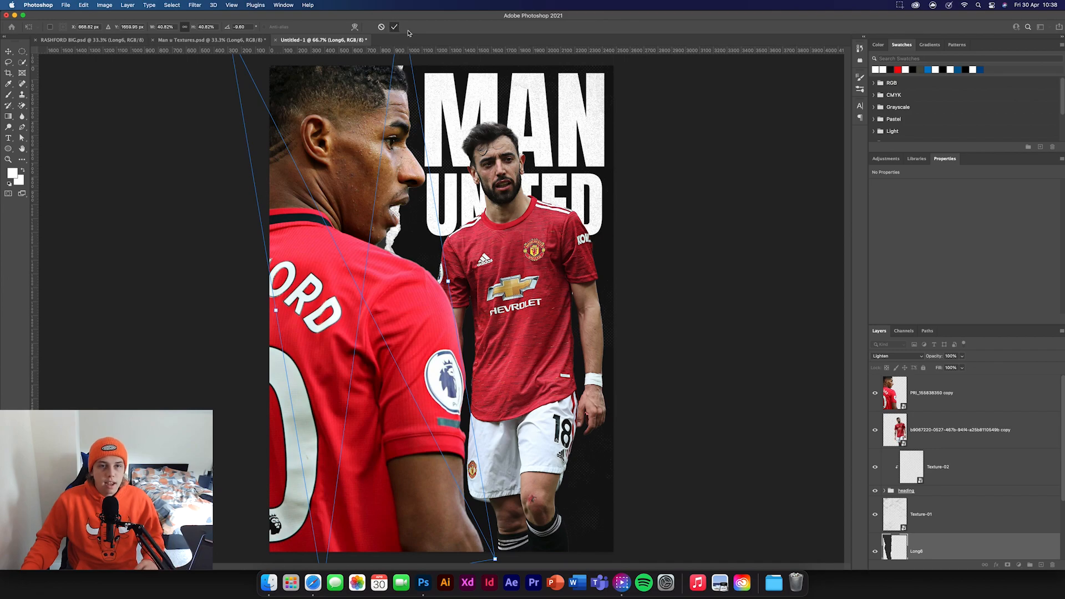
# Copy the Layer 1 copy 2 paper strip into the poster and enlarge it to about 928 by 4123 px behind Rashford's face.
pyautogui.click(196, 40)
pyautogui.scroll(-1, 982, 464)
pyautogui.click(987, 425)
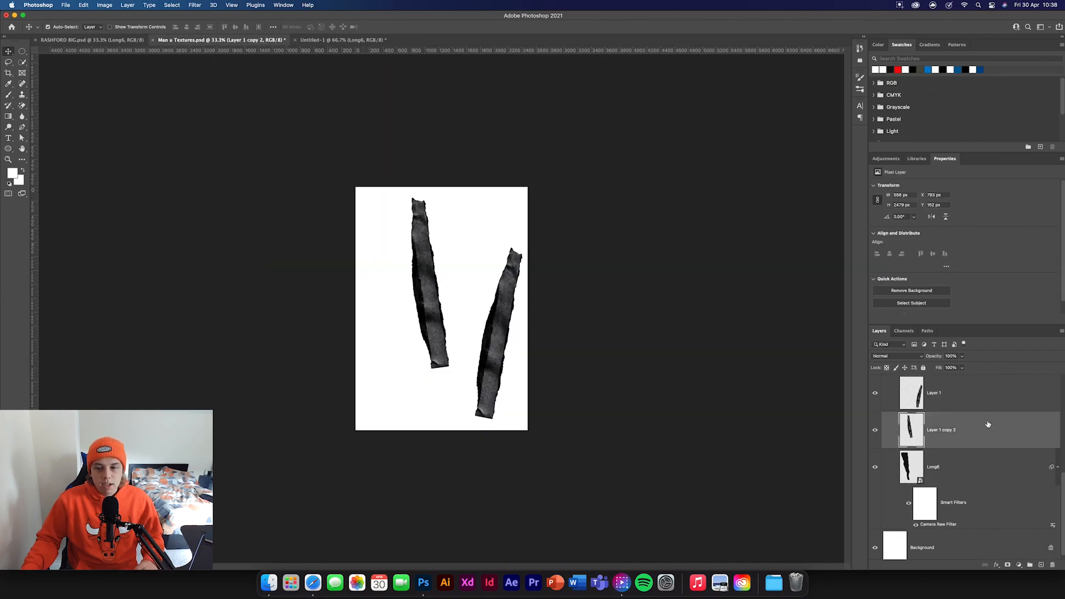
pyautogui.moveTo(995, 435); pyautogui.dragTo(408, 369)
pyautogui.press('super+t')
pyautogui.moveTo(402, 197); pyautogui.dragTo(402, 82)
pyautogui.moveTo(399, 255); pyautogui.dragTo(419, 223)
pyautogui.click(421, 28)
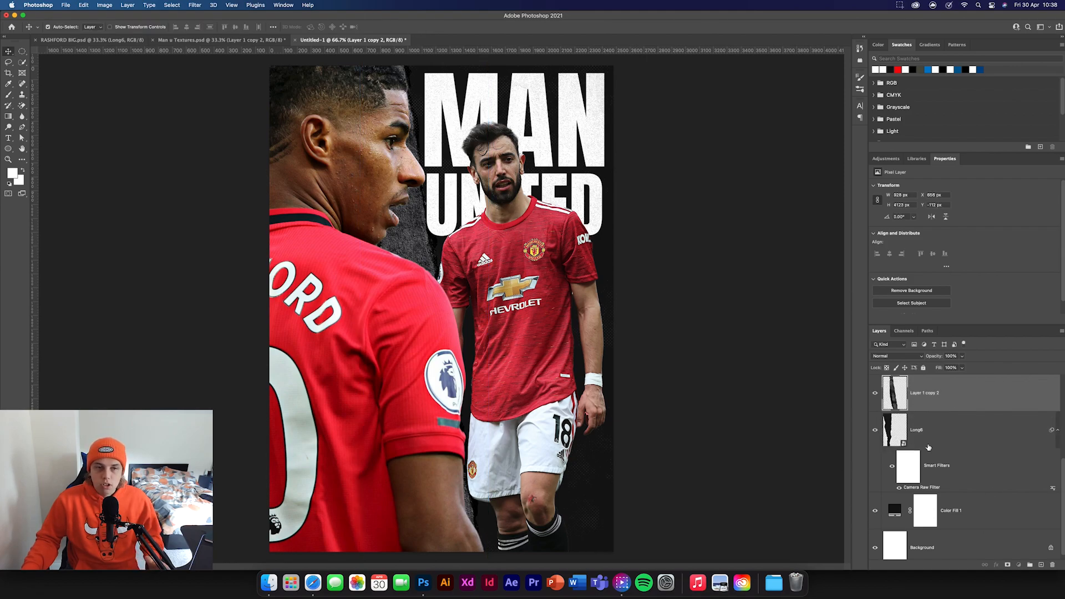
pyautogui.scroll(1, 955, 444)
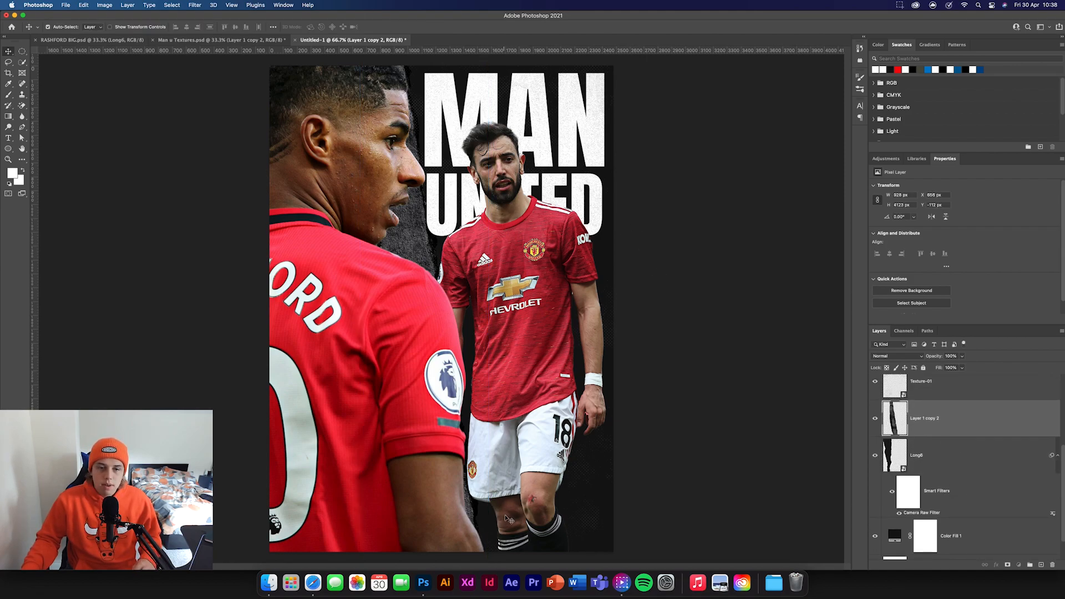
# Copy the Layer 1 paper strip into the poster, enlarge it, rotate it about 1.4° and place it along the right edge behind Fernandes.
pyautogui.click(211, 40)
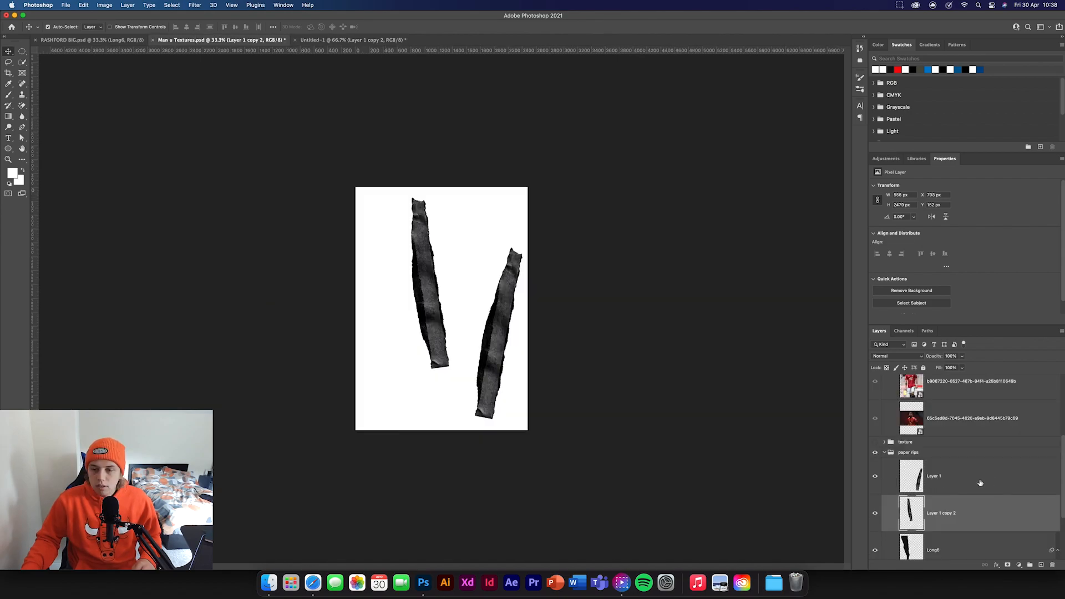
pyautogui.click(981, 478)
pyautogui.moveTo(983, 483); pyautogui.dragTo(511, 355)
pyautogui.press('super+t')
pyautogui.moveTo(587, 342); pyautogui.dragTo(617, 388)
pyautogui.moveTo(630, 233); pyautogui.dragTo(643, 187)
pyautogui.moveTo(583, 326); pyautogui.dragTo(582, 305)
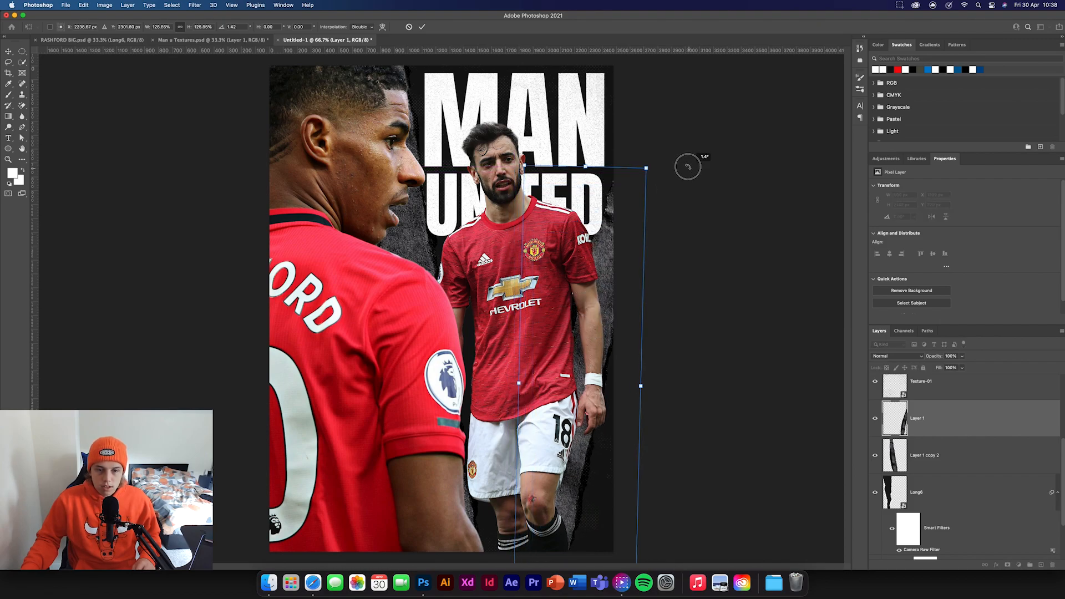
pyautogui.press('Return')
pyautogui.click(640, 538)
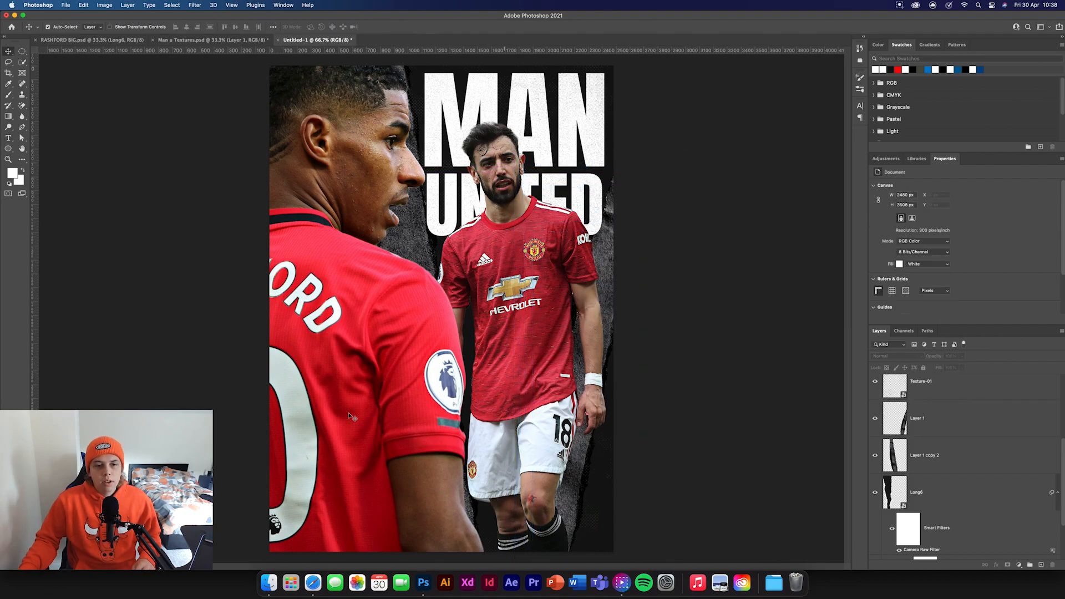
# Hide and collapse the paper rips group in the Man u Textures document.
pyautogui.click(214, 41)
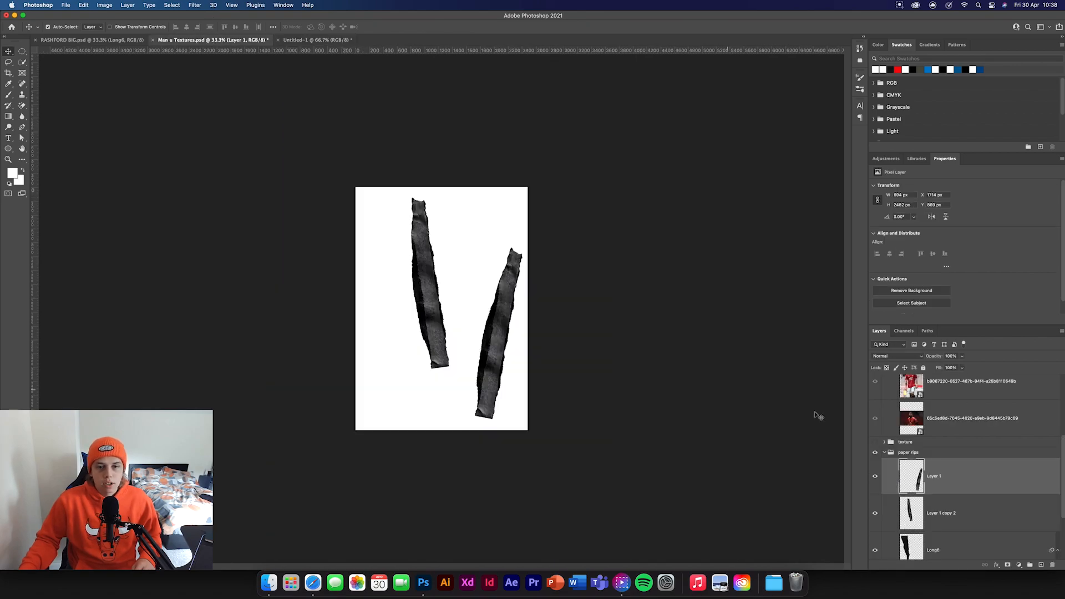
pyautogui.click(875, 453)
pyautogui.click(884, 453)
pyautogui.scroll(3, 944, 480)
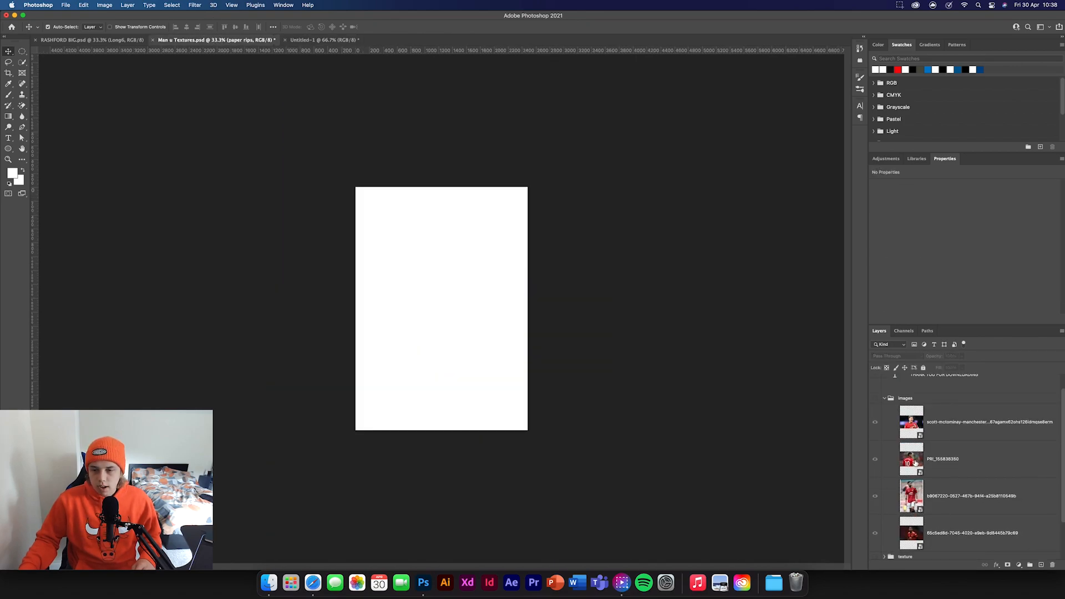
# Show the images group and copy the McTominay photo and the lowest, dark red player photo in it into the poster.
pyautogui.click(988, 454)
pyautogui.scroll(-1, 987, 456)
pyautogui.keyDown('super'); pyautogui.click(1019, 508); pyautogui.keyUp('super')
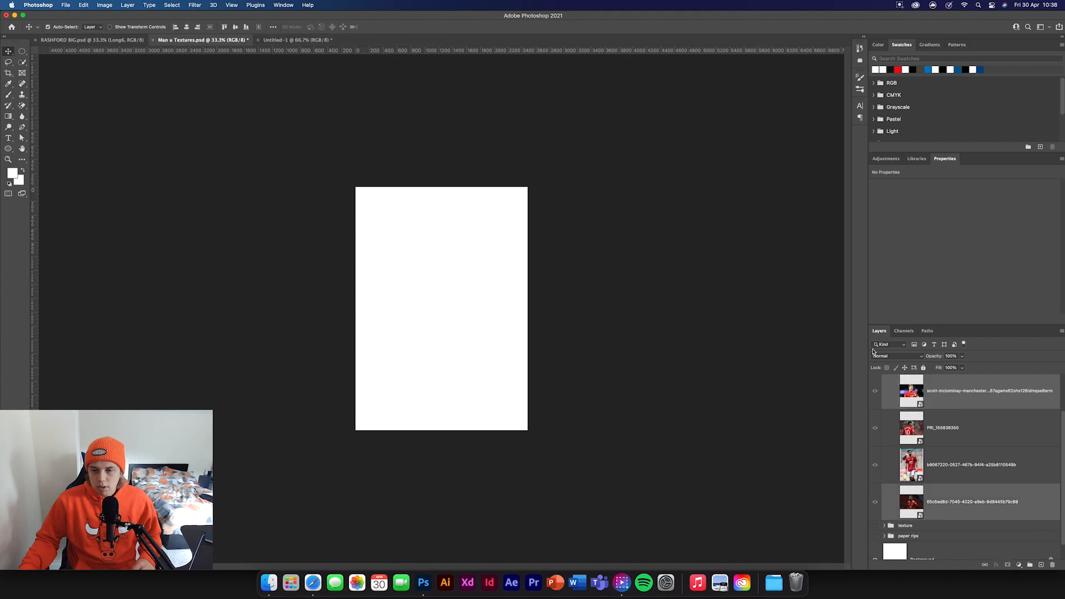
pyautogui.click(966, 404)
pyautogui.scroll(1, 962, 402)
pyautogui.click(876, 379)
pyautogui.keyDown('super'); pyautogui.click(1041, 515); pyautogui.keyUp('super')
pyautogui.moveTo(1042, 515); pyautogui.dragTo(304, 68)
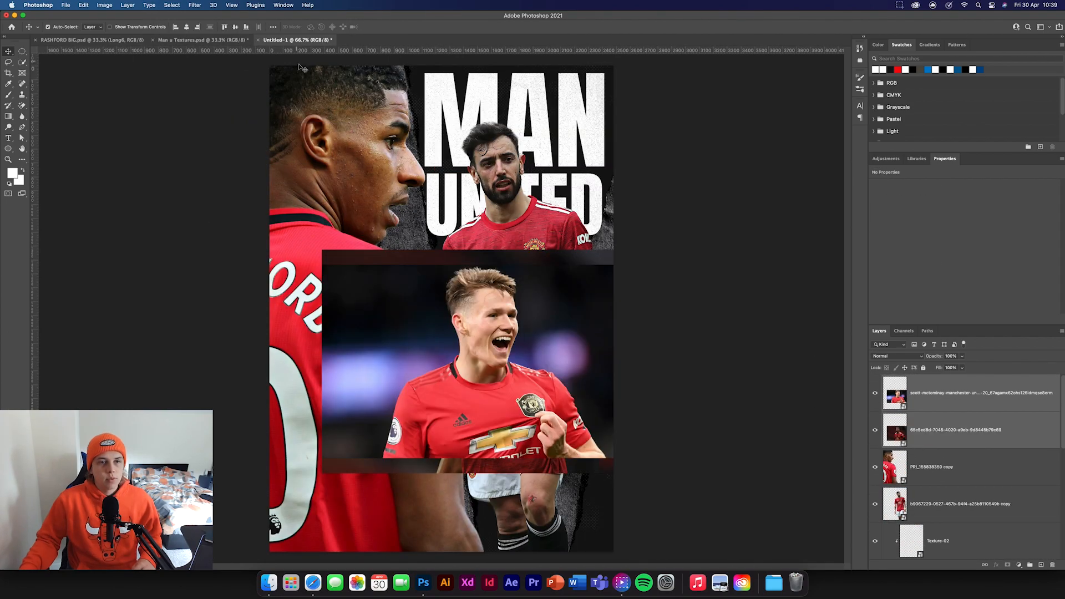
# Crop the McTominay photo to about 1647 by 1385 px around the player by copying a rectangular selection to a new layer and deleting the original.
pyautogui.click(957, 410)
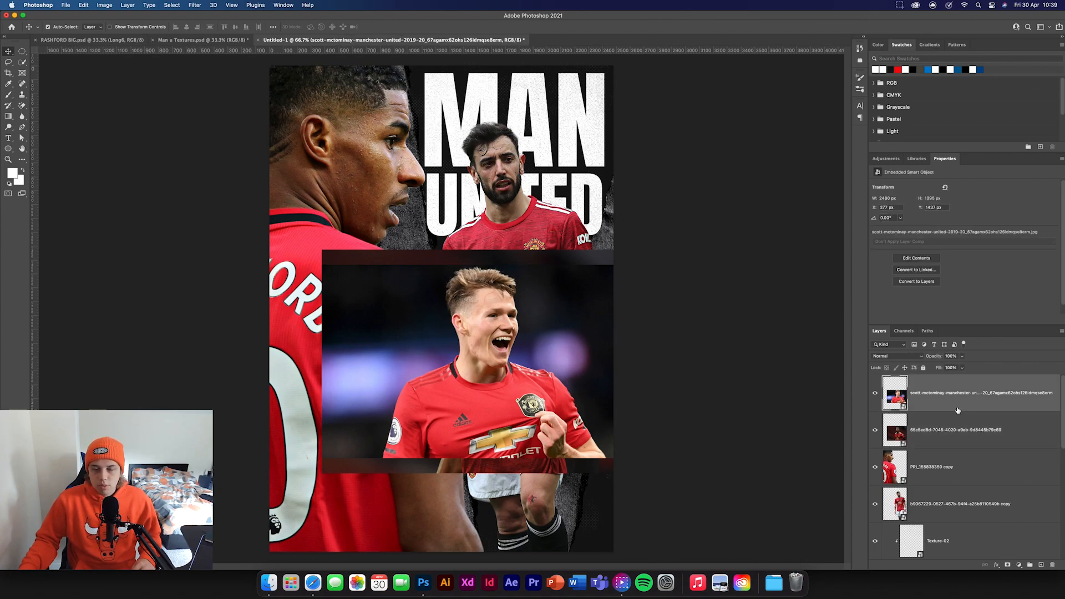
pyautogui.click(22, 51)
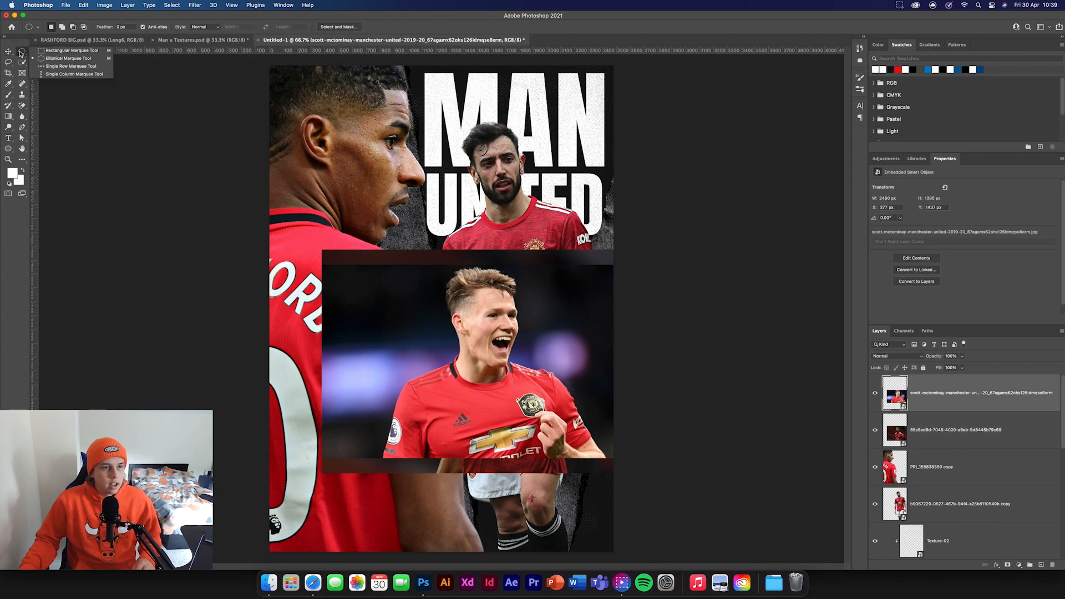
pyautogui.click(61, 54)
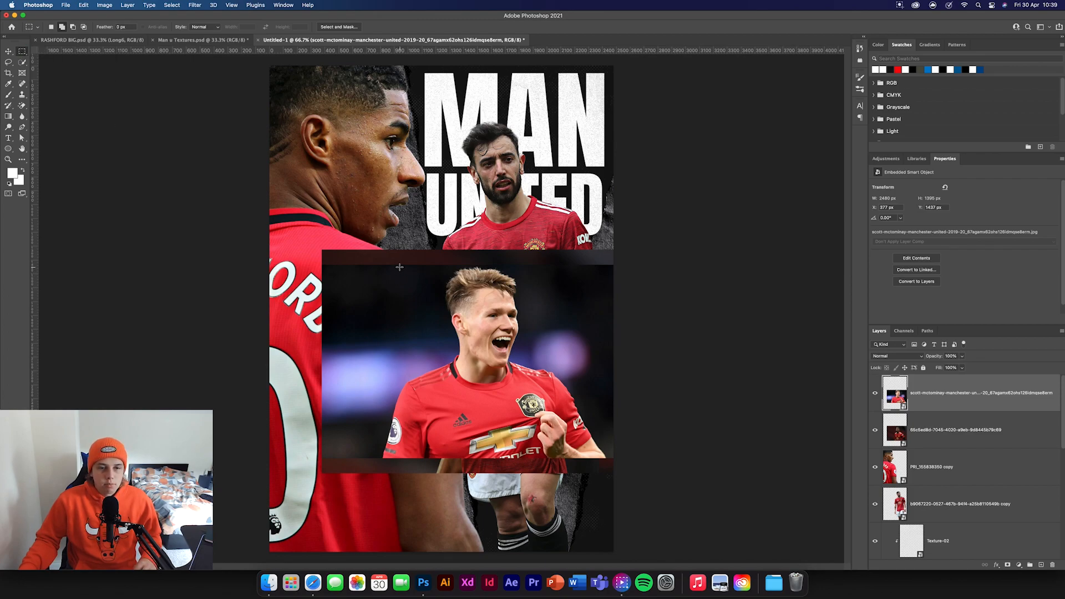
pyautogui.moveTo(393, 265)
pyautogui.mouseDown()
pyautogui.moveTo(603, 463)
pyautogui.moveTo(594, 349)
pyautogui.moveTo(361, 238)
pyautogui.moveTo(361, 266)
pyautogui.moveTo(379, 267)
pyautogui.mouseUp()
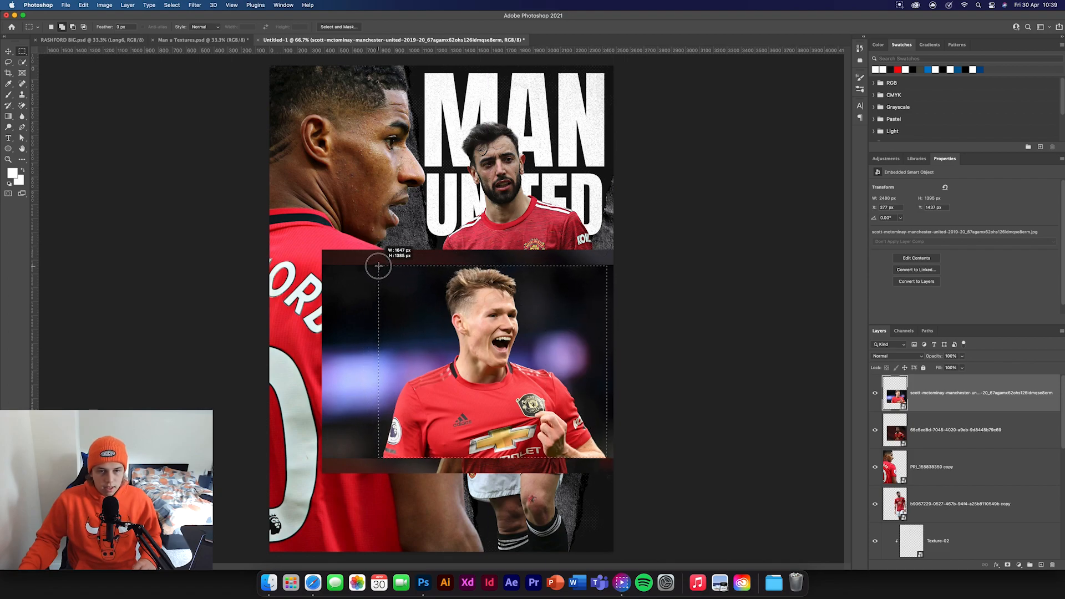
pyautogui.rightClick(555, 364)
pyautogui.click(579, 432)
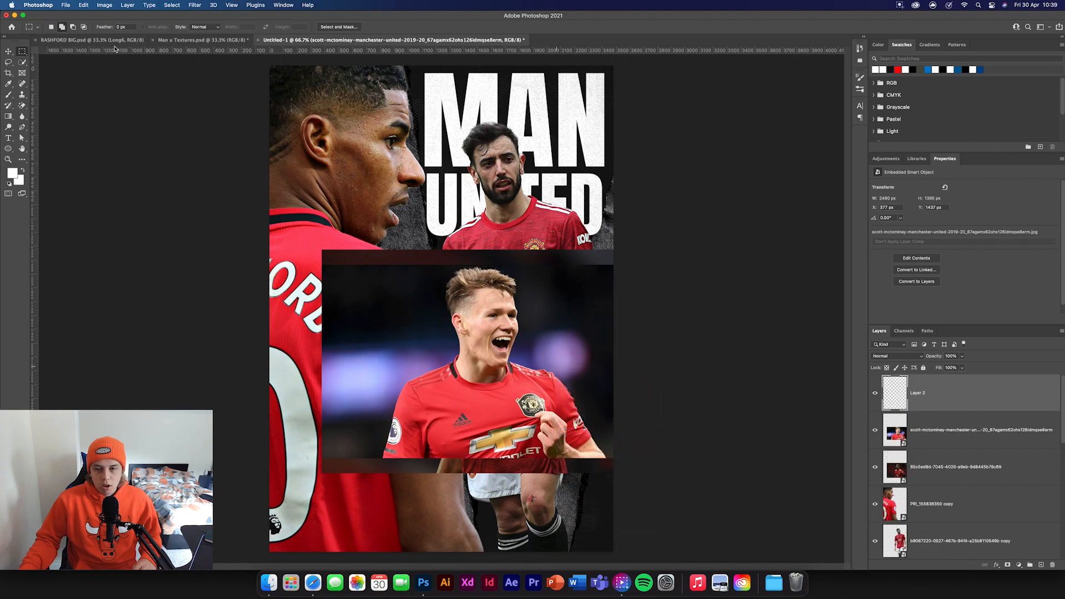
pyautogui.click(993, 443)
pyautogui.press('Delete')
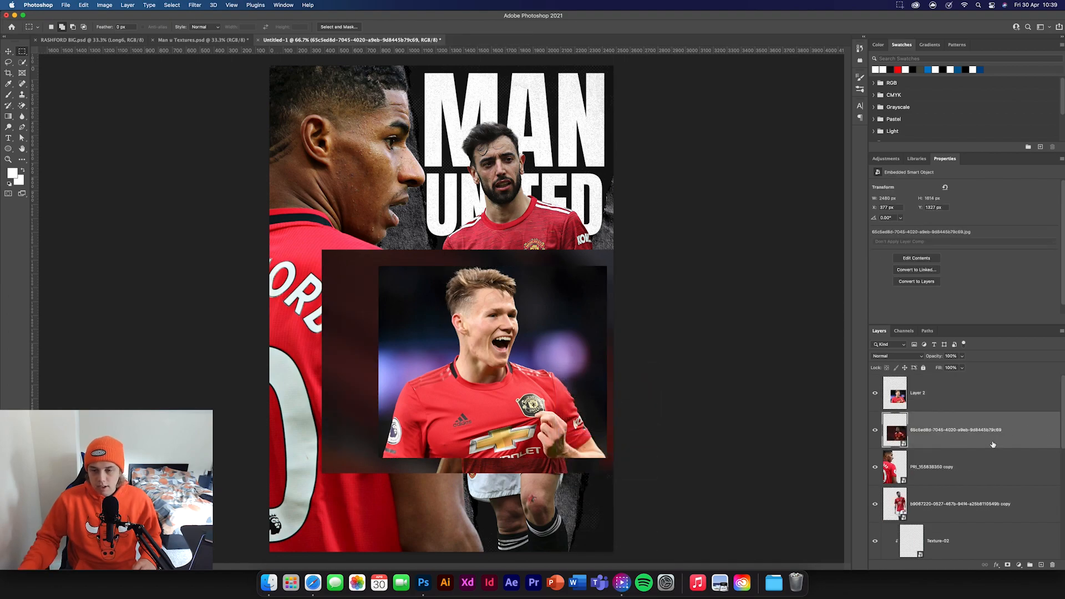
# Convert the cropped McTominay layer to a smart object and hide it.
pyautogui.rightClick(964, 398)
pyautogui.click(896, 283)
pyautogui.press('v')
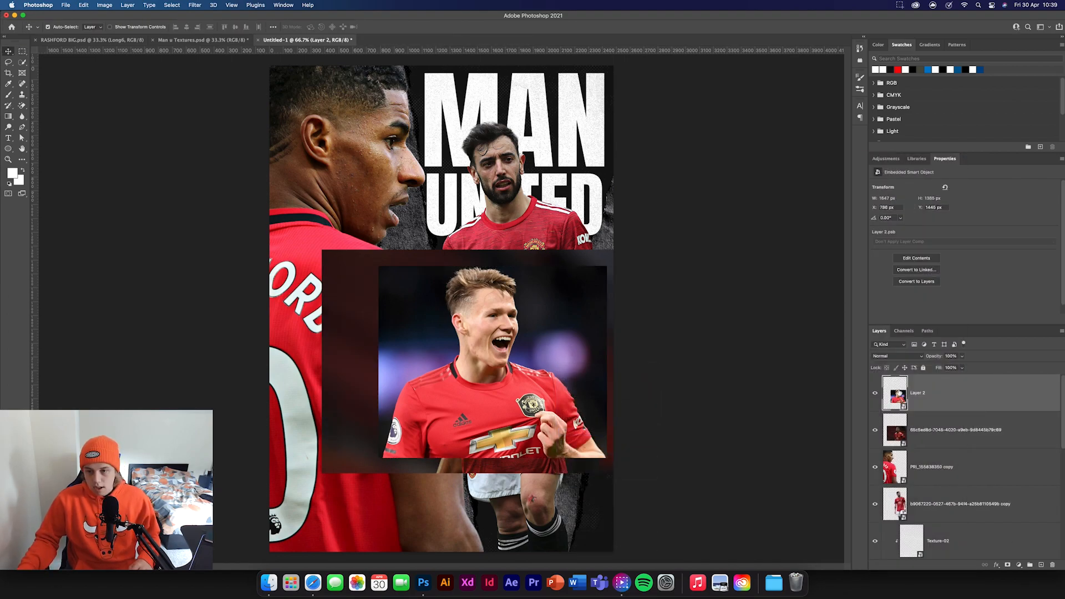
pyautogui.click(875, 392)
# Crop the dark red player photo to about 1267 by 1510 px by copying a rectangular selection to a new layer and deleting the original.
pyautogui.click(355, 348)
pyautogui.click(22, 53)
pyautogui.moveTo(427, 472); pyautogui.dragTo(601, 264)
pyautogui.rightClick(525, 379)
pyautogui.click(533, 435)
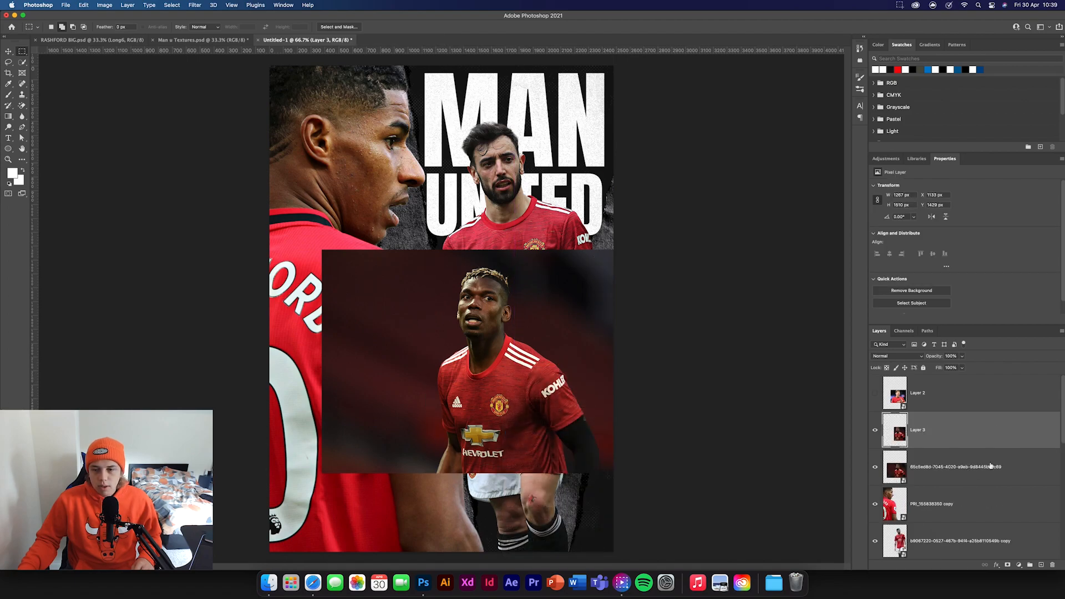
pyautogui.click(991, 465)
pyautogui.press('Delete')
# Scale the cropped dark red player photo to about 819 by 976 px and place it low on the poster, overlapping Rashford's arm.
pyautogui.click(971, 437)
pyautogui.press('super+t')
pyautogui.moveTo(561, 375); pyautogui.dragTo(516, 438)
pyautogui.moveTo(446, 348); pyautogui.dragTo(447, 385)
pyautogui.click(421, 27)
# Show the McTominay layer, scale it to about 637 by 536 px and place it at the poster's right edge over Fernandes's shirt.
pyautogui.click(943, 393)
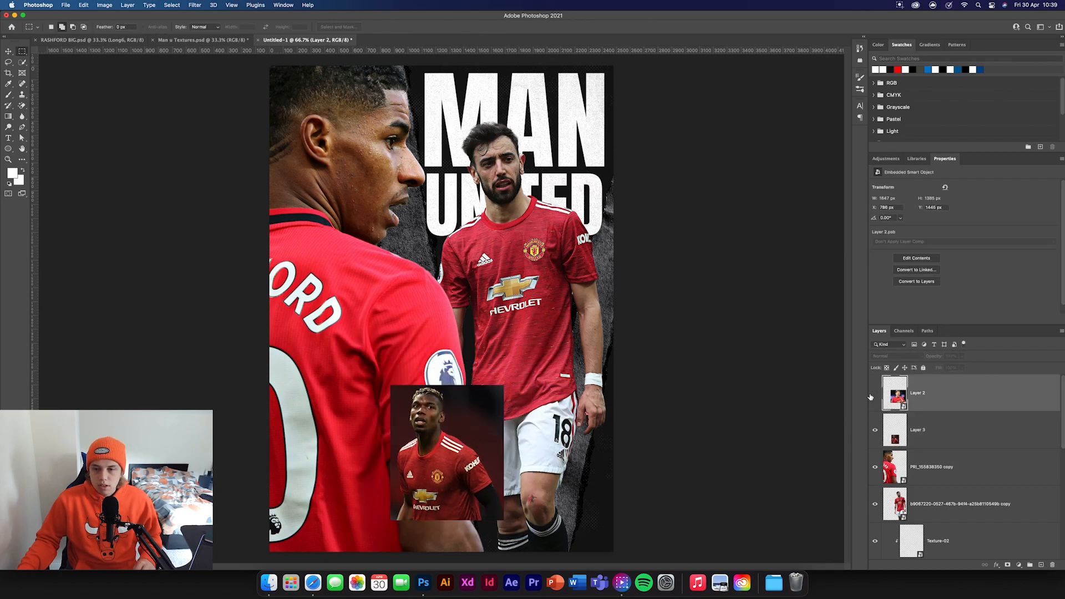
pyautogui.click(875, 392)
pyautogui.press('super+t')
pyautogui.moveTo(374, 363); pyautogui.dragTo(577, 315)
pyautogui.press('Return')
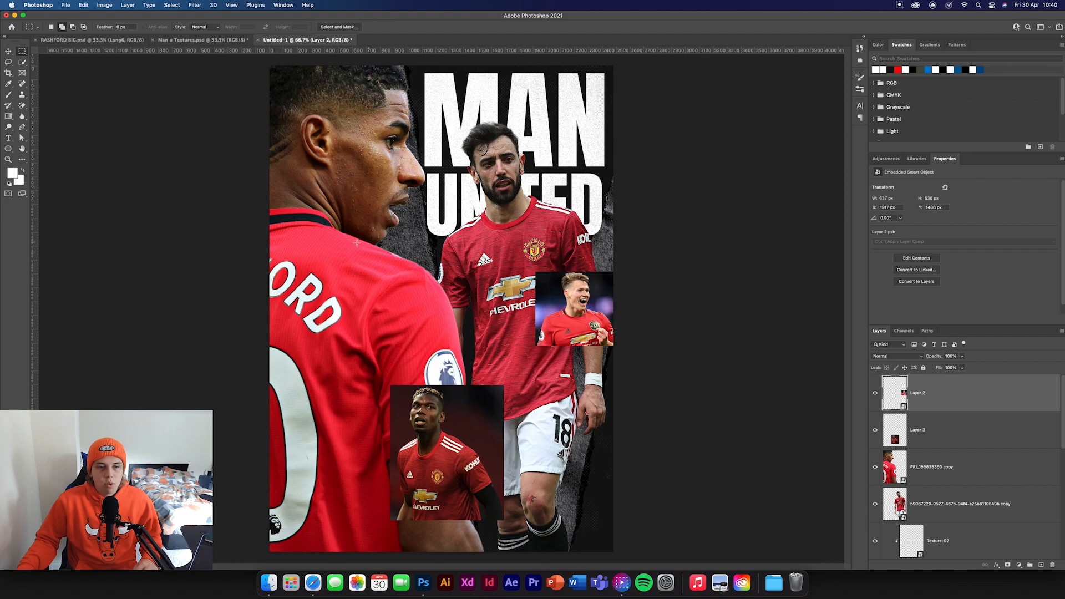
pyautogui.click(9, 52)
pyautogui.click(216, 284)
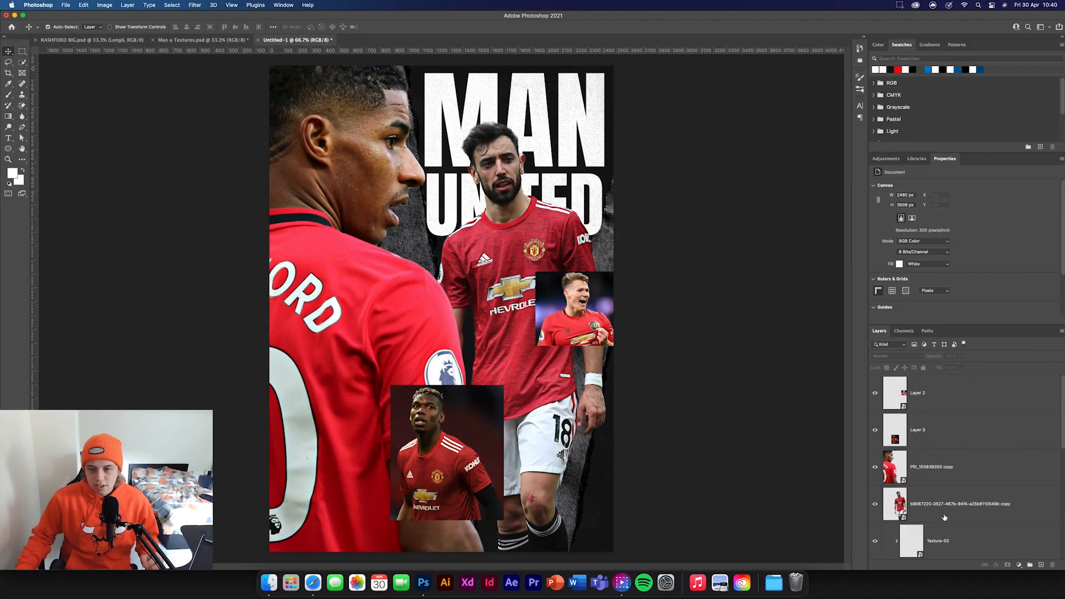
# Group the four player layers and name the group images.
pyautogui.click(949, 394)
pyautogui.scroll(-2, 976, 424)
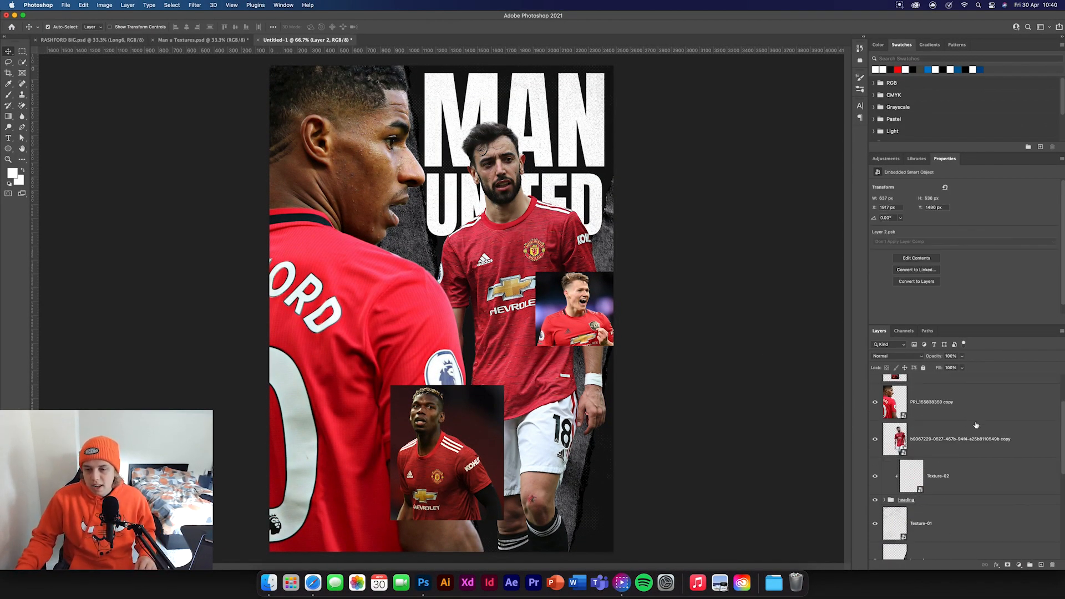
pyautogui.keyDown('shift'); pyautogui.click(1017, 444); pyautogui.keyUp('shift')
pyautogui.click(1035, 565)
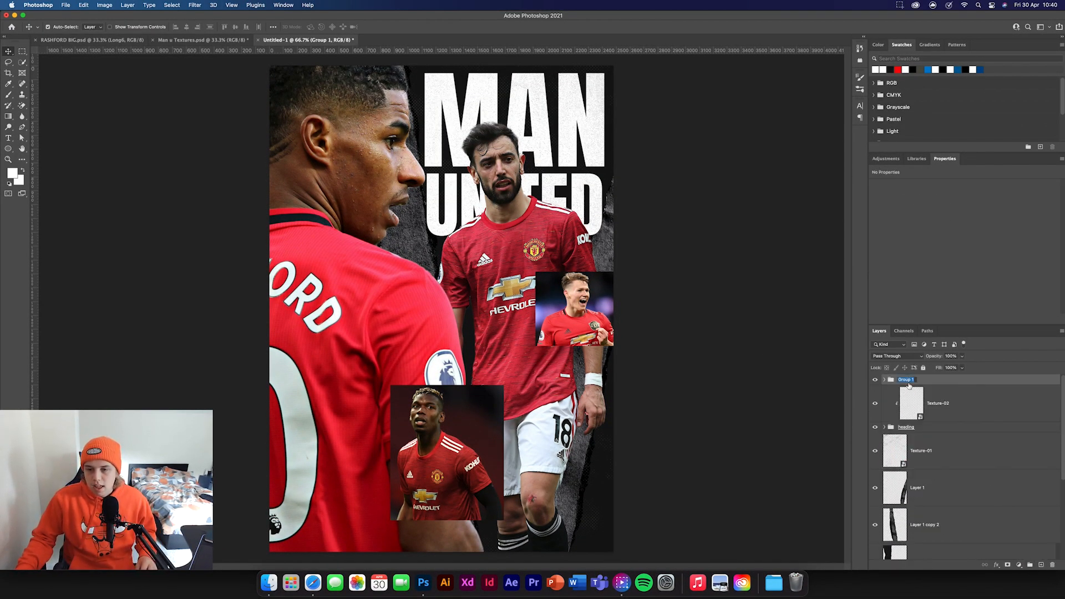
pyautogui.write('images')
pyautogui.press('Return')
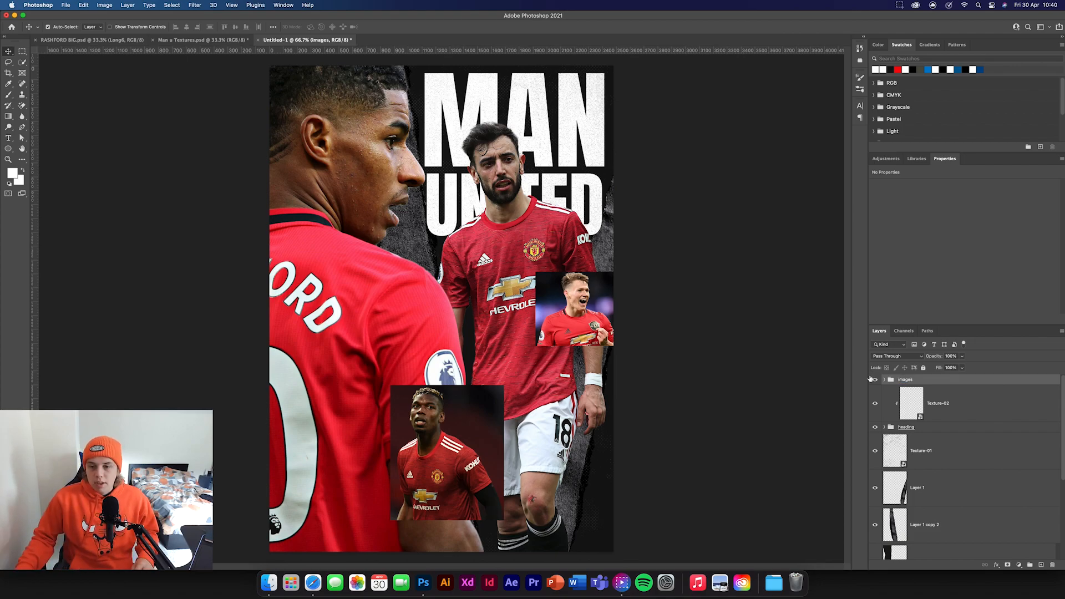
# Apply a Camera Raw Filter to the McTominay photo with Saturation -100 and Contrast +46.
pyautogui.click(884, 380)
pyautogui.click(955, 419)
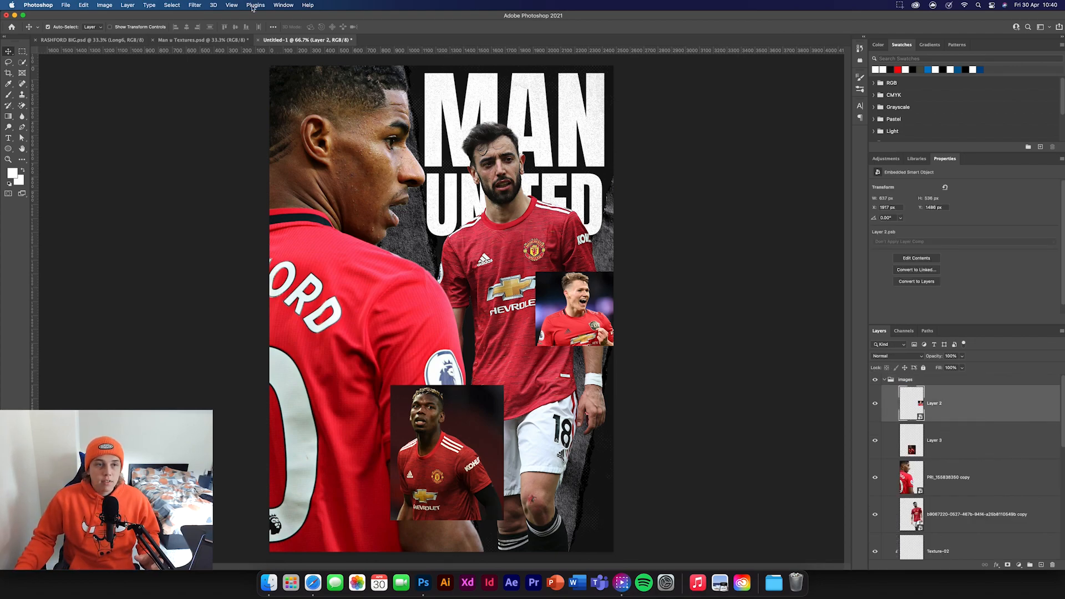
pyautogui.click(195, 5)
pyautogui.click(218, 70)
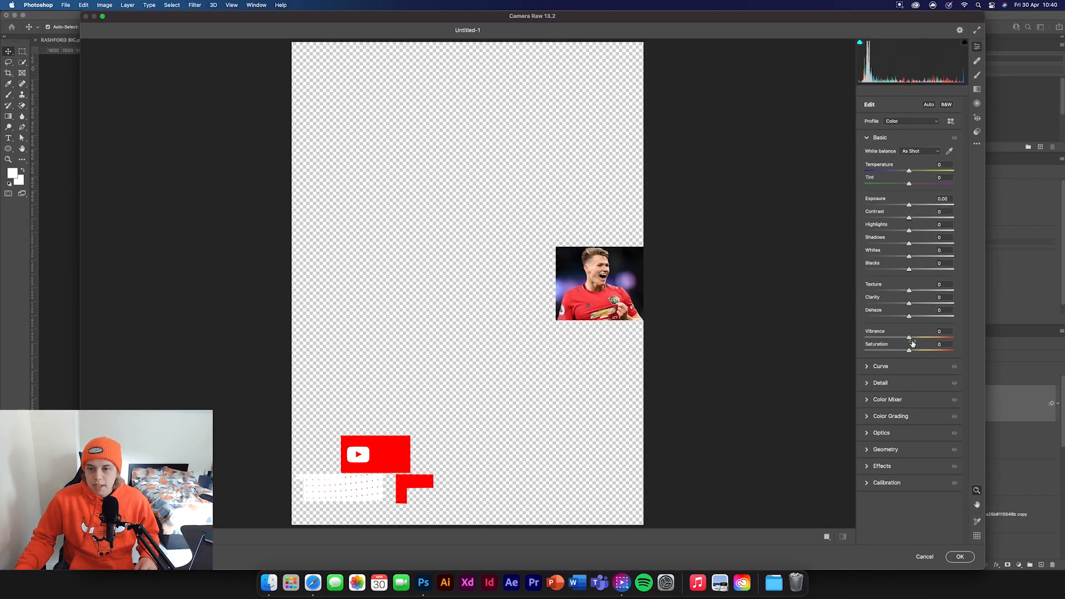
pyautogui.moveTo(908, 350); pyautogui.dragTo(865, 350)
pyautogui.moveTo(909, 217); pyautogui.dragTo(930, 218)
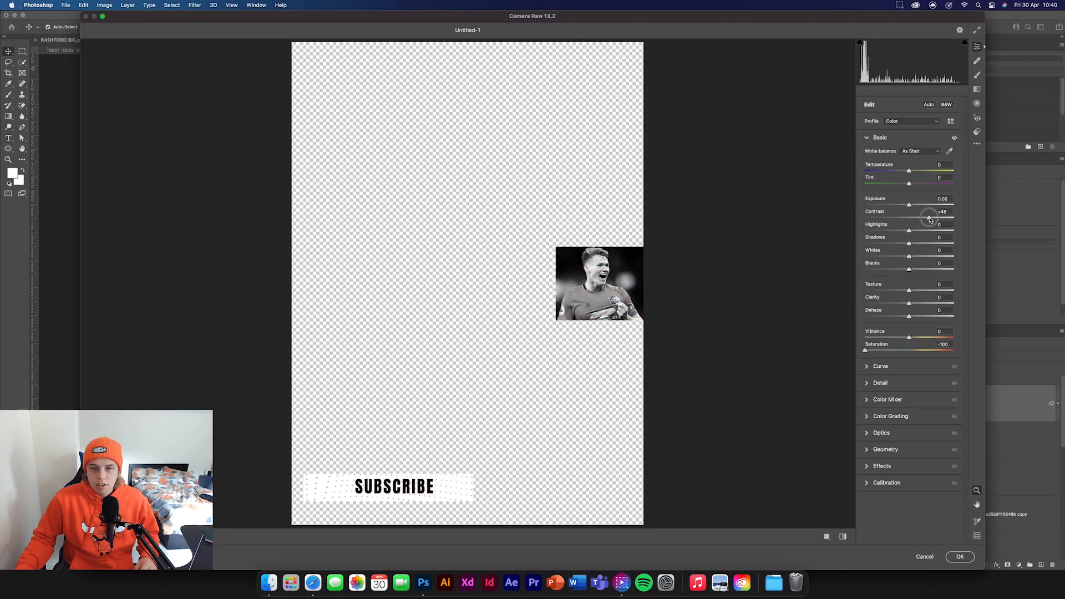
pyautogui.click(959, 557)
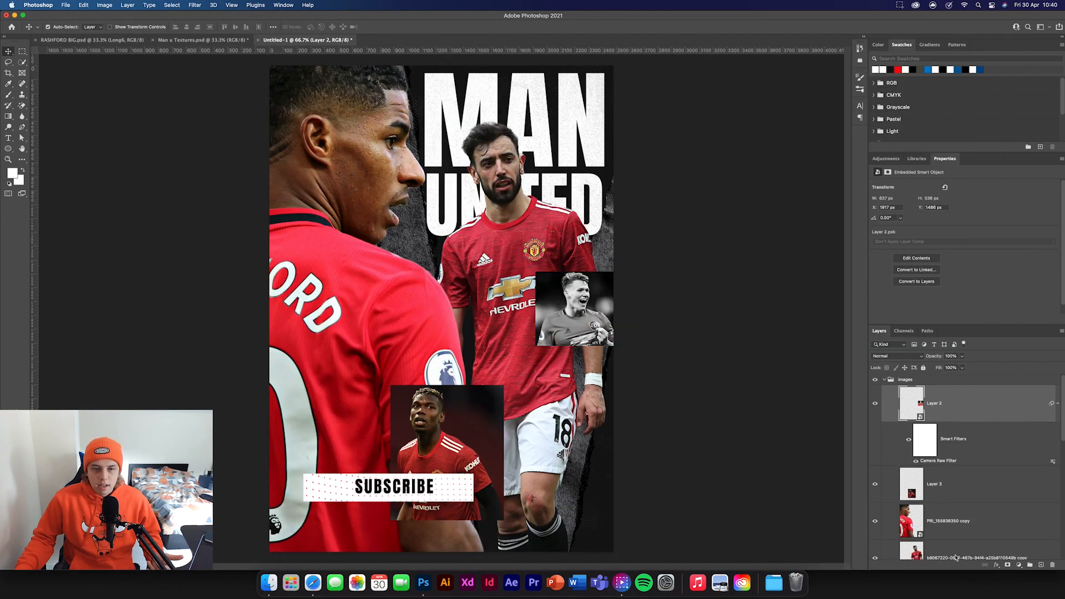
# Apply the same black-and-white Camera Raw Filter to the dark red player photo and convert its layer to a smart object.
pyautogui.click(993, 488)
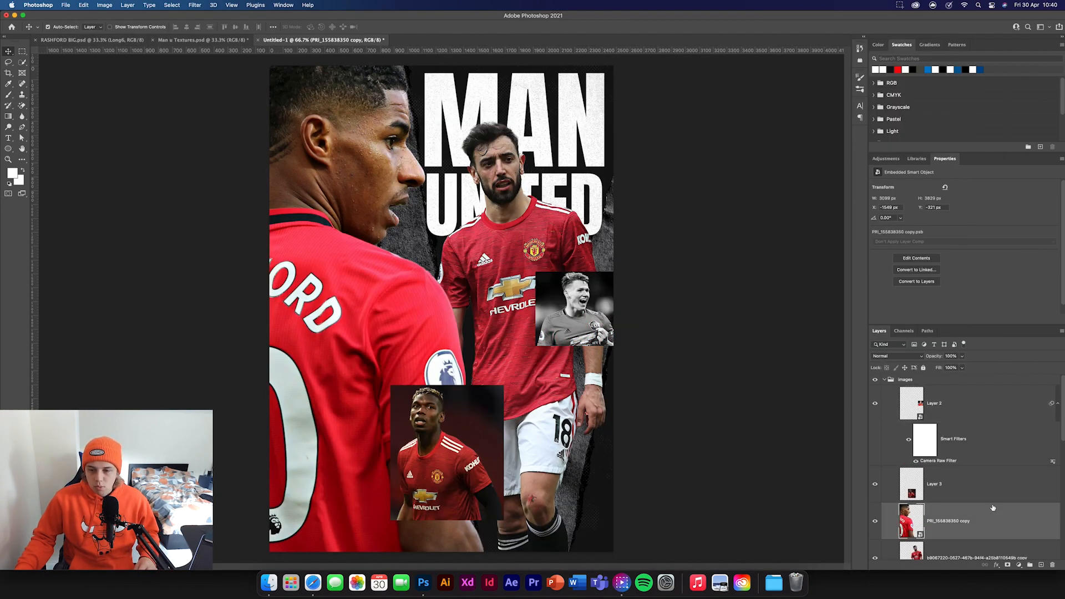
pyautogui.click(195, 5)
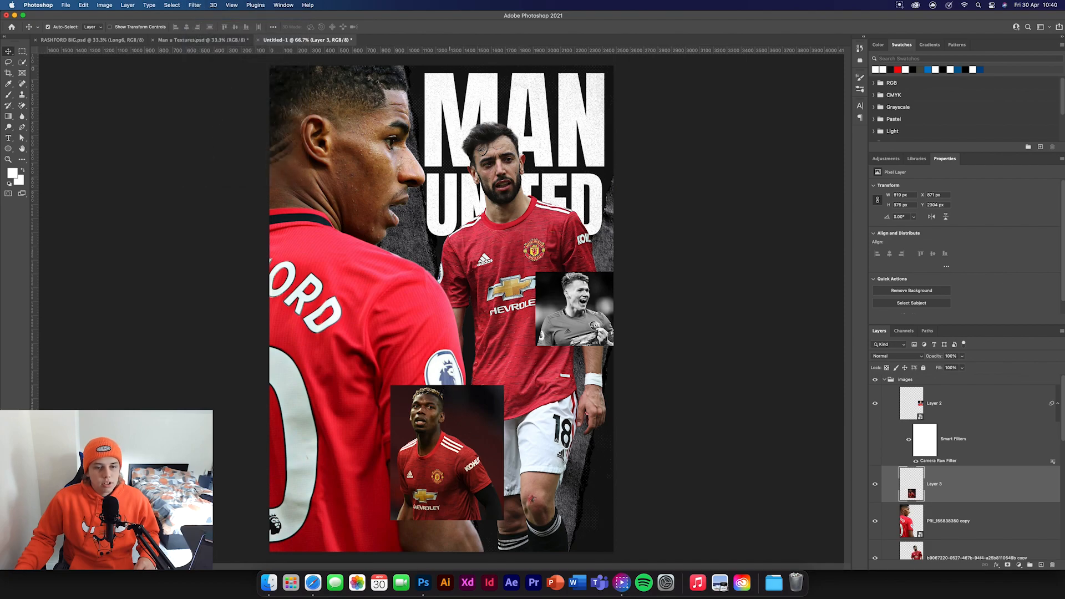
pyautogui.scroll(-3, 967, 499)
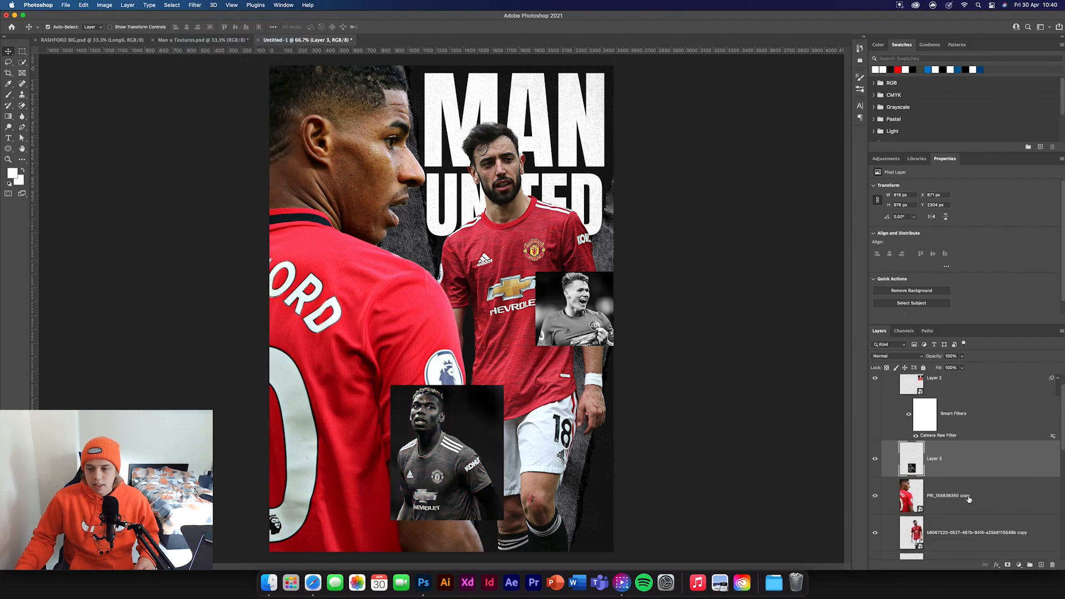
pyautogui.rightClick(980, 460)
pyautogui.click(906, 284)
pyautogui.scroll(-2, 968, 465)
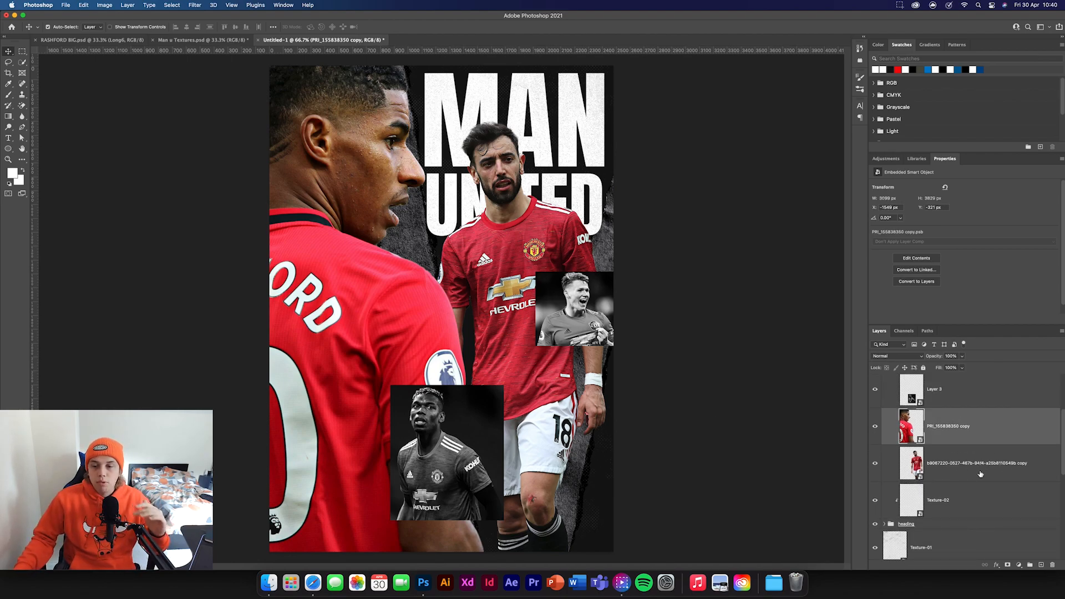
# Apply a Camera Raw Filter to the Rashford layer with Saturation -100, Clarity +41 and Contrast +38.
pyautogui.rightClick(972, 431)
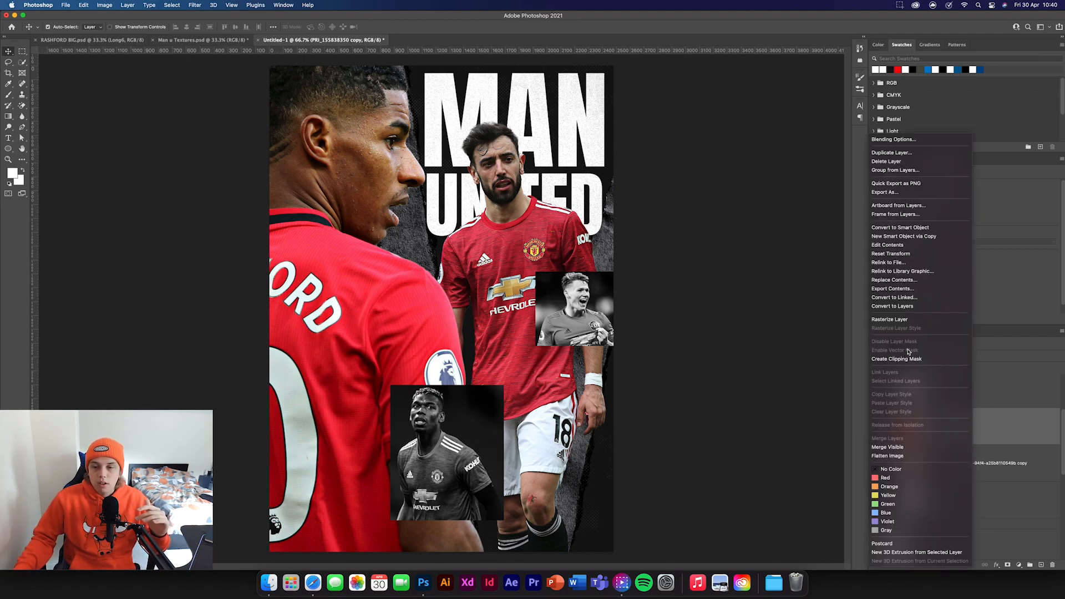
pyautogui.click(1026, 458)
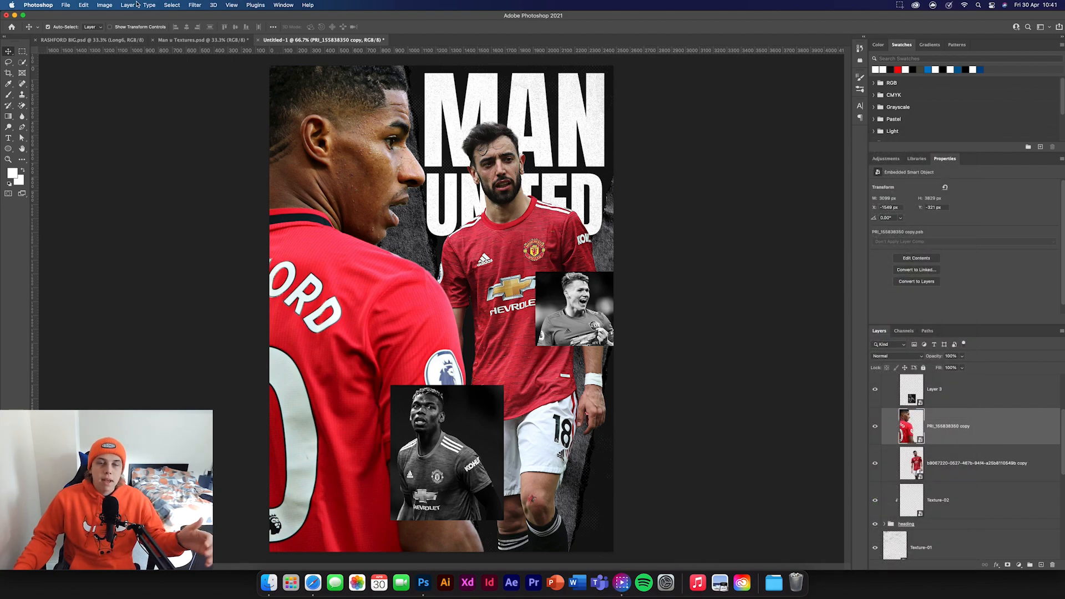
pyautogui.click(195, 6)
pyautogui.click(197, 7)
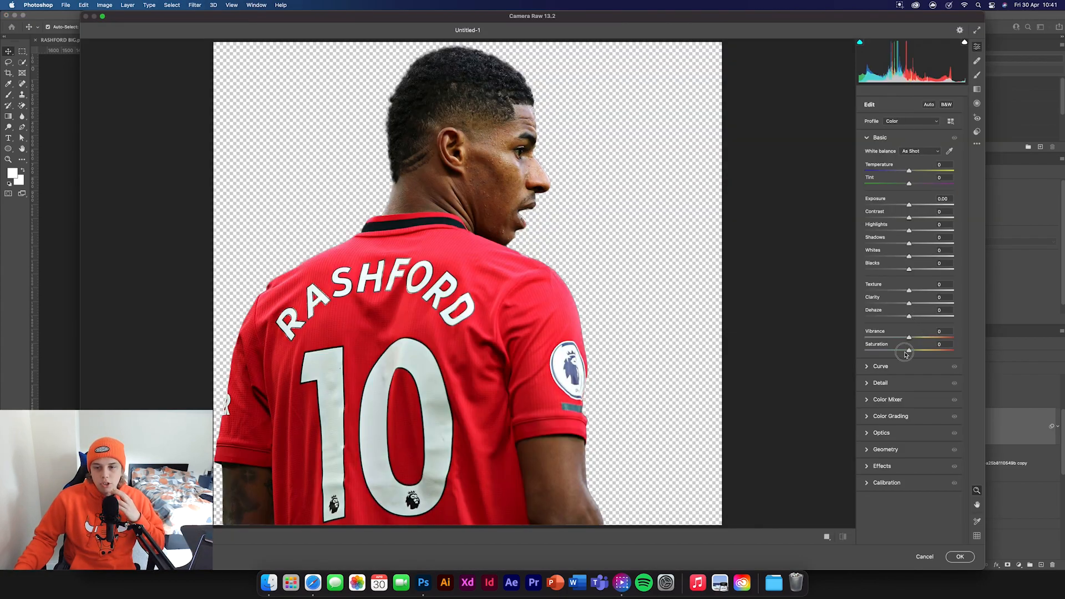
pyautogui.moveTo(905, 354); pyautogui.dragTo(864, 350)
pyautogui.moveTo(908, 303); pyautogui.dragTo(929, 304)
pyautogui.moveTo(908, 217); pyautogui.dragTo(925, 219)
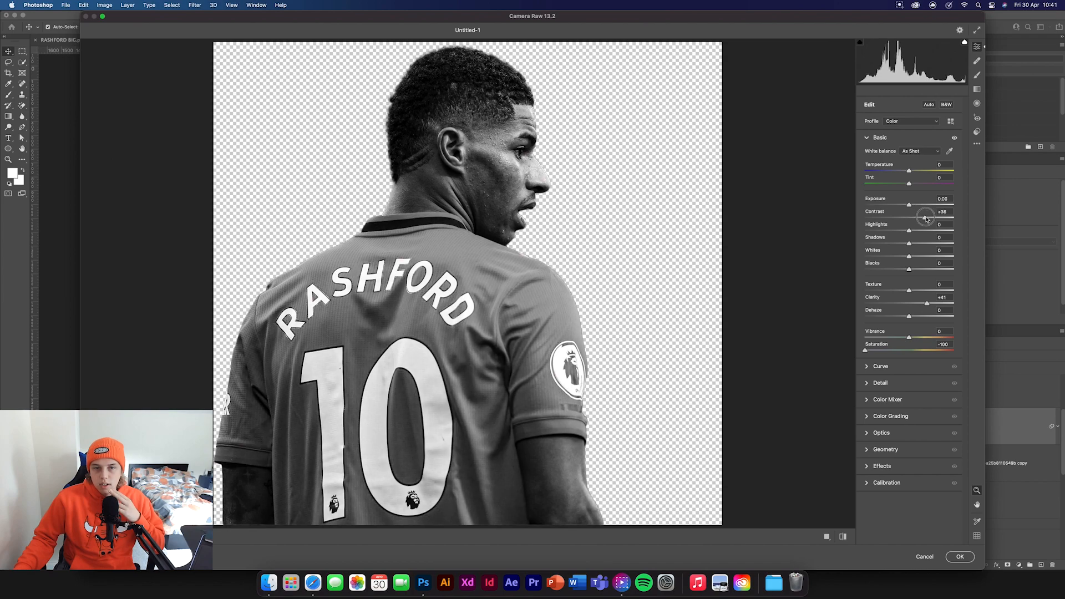
pyautogui.click(961, 557)
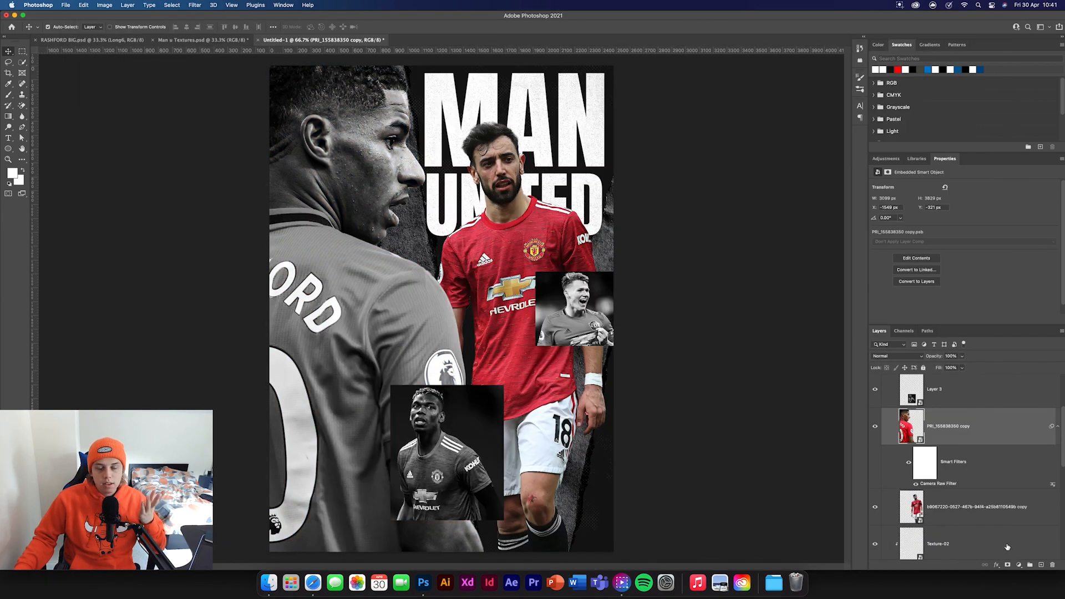
# Paint black with a large brush on the Rashford layer's smart filter mask to bring back the red of his shirt.
pyautogui.click(929, 469)
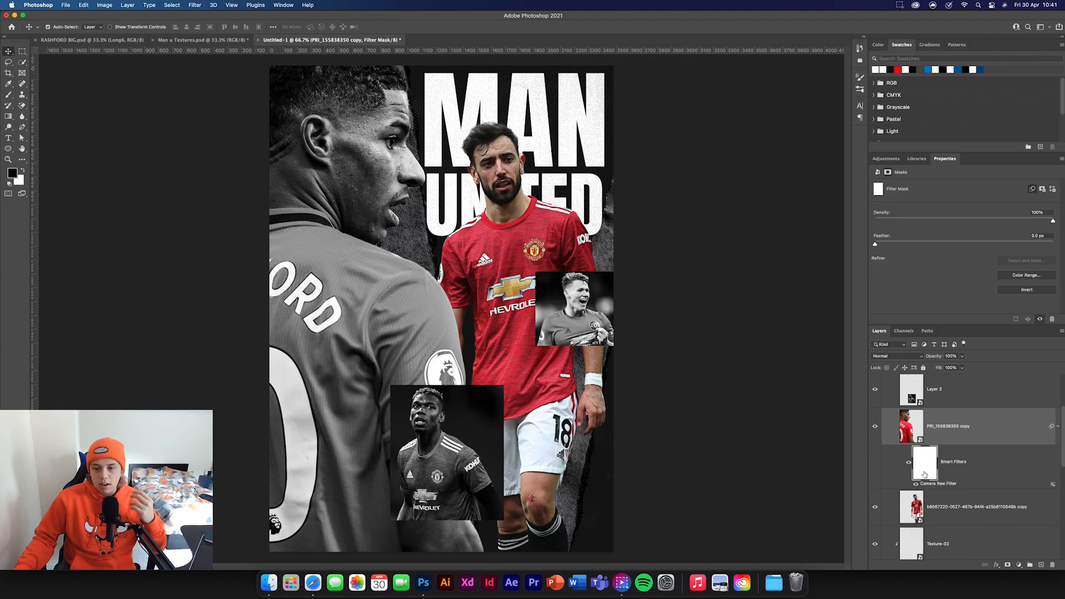
pyautogui.click(9, 94)
pyautogui.moveTo(383, 332)
pyautogui.mouseDown()
pyautogui.moveTo(338, 343)
pyautogui.moveTo(264, 449)
pyautogui.moveTo(274, 477)
pyautogui.moveTo(292, 444)
pyautogui.moveTo(279, 516)
pyautogui.moveTo(294, 557)
pyautogui.mouseUp()
pyautogui.press(']')
pyautogui.press(']')
pyautogui.press(']')
pyautogui.press(']')
pyautogui.press(']')
pyautogui.press(']')
pyautogui.press(']')
pyautogui.press(']')
pyautogui.press(']')
pyautogui.press(']')
pyautogui.press(']')
pyautogui.press(']')
pyautogui.press(']')
pyautogui.press(']')
pyautogui.press(']')
pyautogui.moveTo(317, 431)
pyautogui.mouseDown()
pyautogui.moveTo(310, 390)
pyautogui.moveTo(345, 503)
pyautogui.moveTo(324, 498)
pyautogui.moveTo(337, 318)
pyautogui.moveTo(285, 311)
pyautogui.moveTo(278, 296)
pyautogui.moveTo(386, 318)
pyautogui.moveTo(414, 361)
pyautogui.moveTo(339, 290)
pyautogui.moveTo(294, 279)
pyautogui.mouseUp()
pyautogui.press('[')
pyautogui.press('[')
pyautogui.press('[')
pyautogui.press('[')
pyautogui.press('[')
pyautogui.press('[')
pyautogui.press('[')
pyautogui.press('[')
pyautogui.press('[')
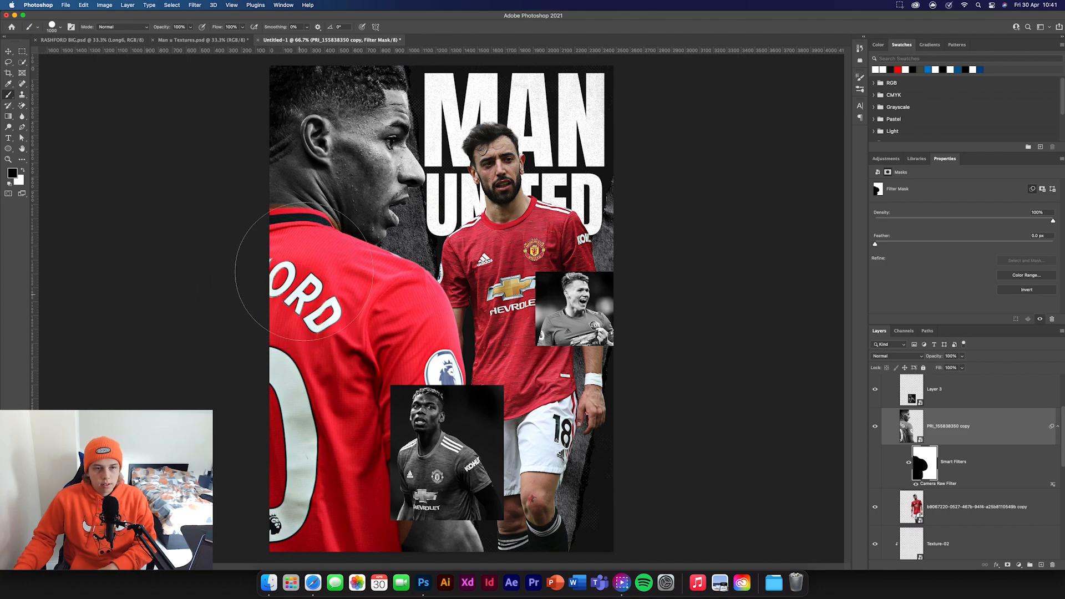
# Refine the Rashford filter mask with a white brush along the shirt's edges so his neck and arm stay black and white.
pyautogui.press('x')
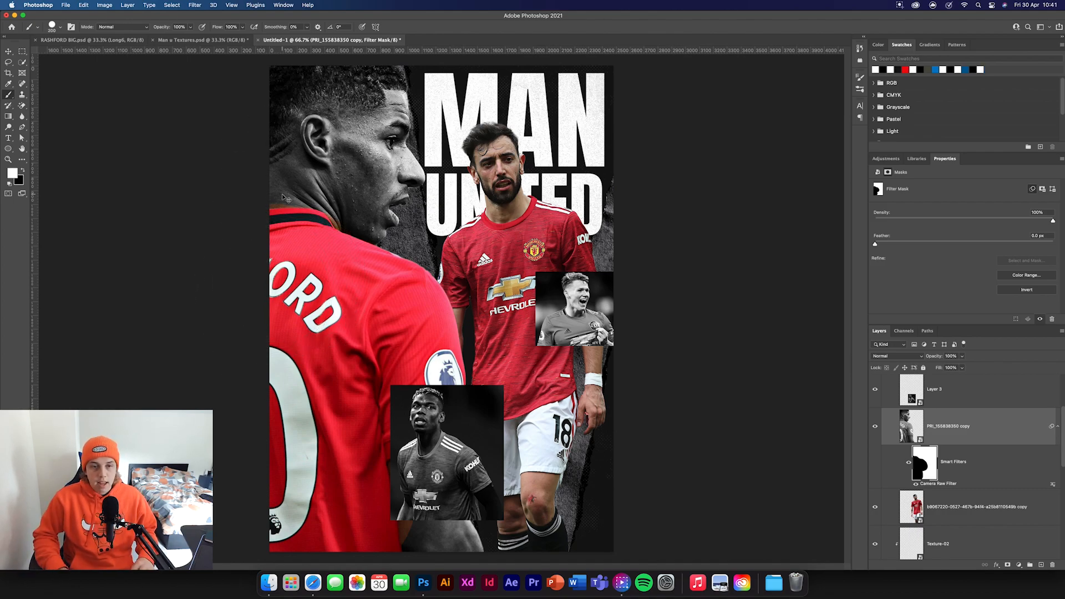
pyautogui.press('super+plus')
pyautogui.press('super+plus')
pyautogui.moveTo(174, 69); pyautogui.dragTo(460, 319)
pyautogui.moveTo(382, 312); pyautogui.dragTo(492, 298)
pyautogui.moveTo(619, 342); pyautogui.dragTo(637, 365)
pyautogui.moveTo(714, 476)
pyautogui.mouseDown()
pyautogui.moveTo(374, 236)
pyautogui.moveTo(283, 127)
pyautogui.mouseUp()
pyautogui.moveTo(484, 388); pyautogui.dragTo(546, 61)
pyautogui.moveTo(372, 489)
pyautogui.mouseDown()
pyautogui.moveTo(610, 471)
pyautogui.moveTo(537, 308)
pyautogui.moveTo(578, 296)
pyautogui.mouseUp()
pyautogui.moveTo(568, 167); pyautogui.dragTo(556, 395)
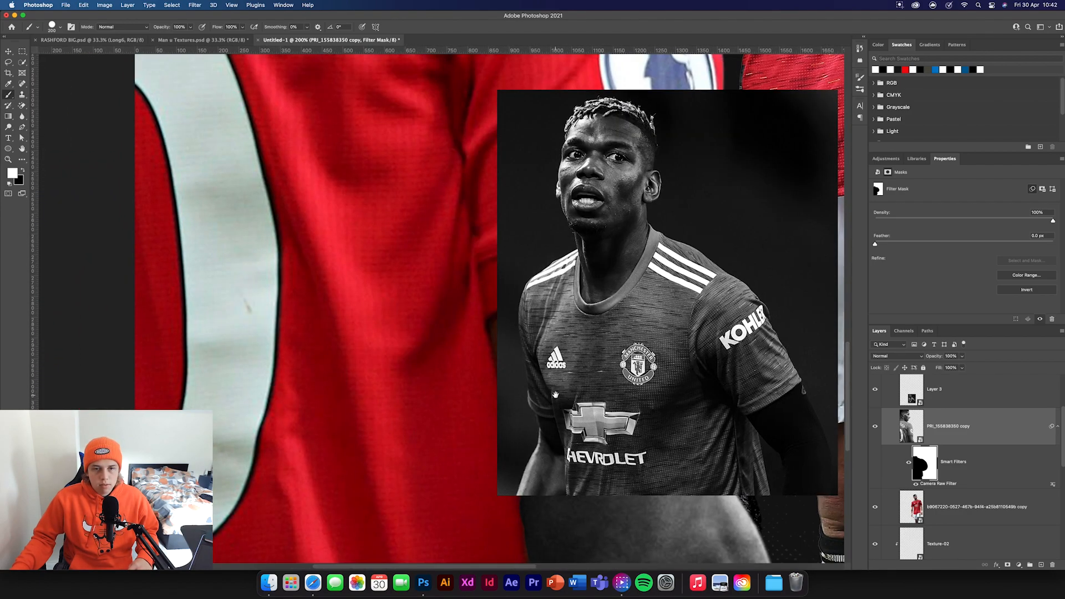
pyautogui.press('super+minus')
pyautogui.press('super+minus')
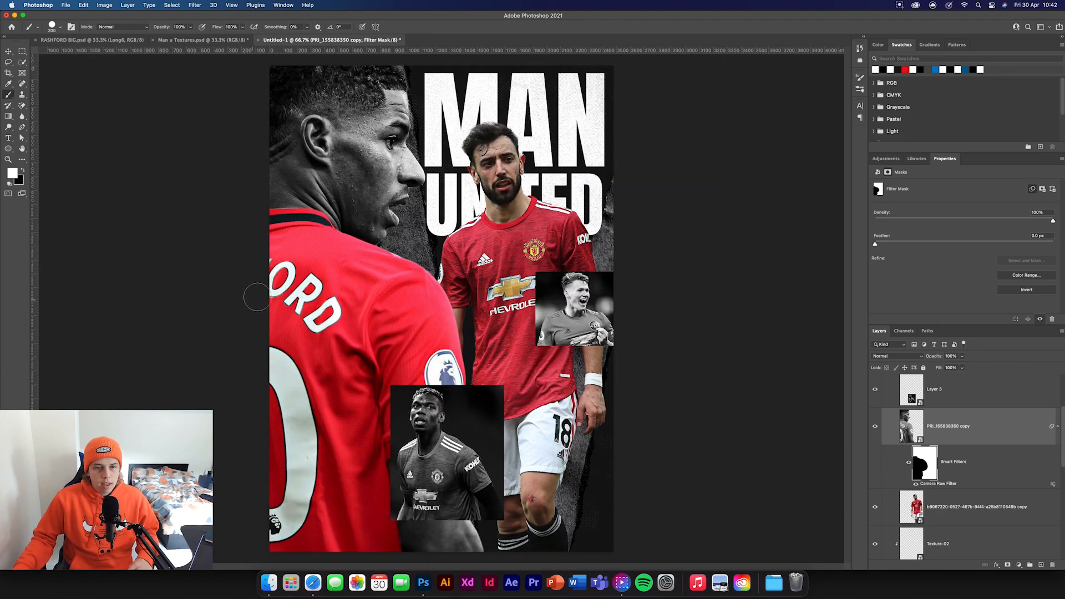
# Apply a Camera Raw Filter to the Fernandes layer with Saturation -100, Clarity +43 and Contrast +38.
pyautogui.scroll(-2, 973, 477)
pyautogui.click(972, 480)
pyautogui.click(196, 5)
pyautogui.click(205, 16)
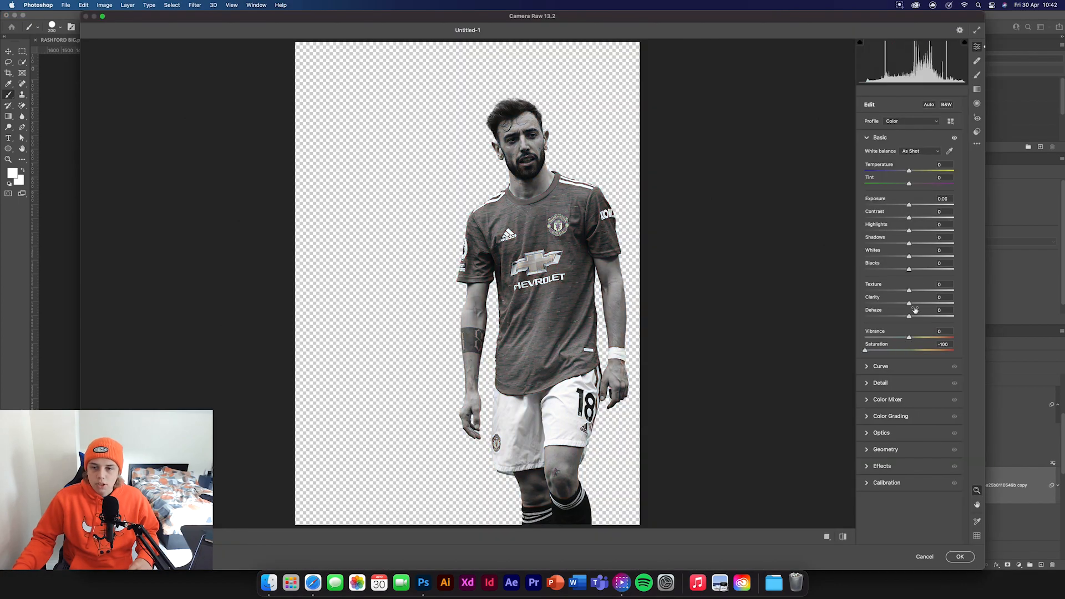
pyautogui.moveTo(909, 304); pyautogui.dragTo(927, 304)
pyautogui.moveTo(909, 220); pyautogui.dragTo(926, 219)
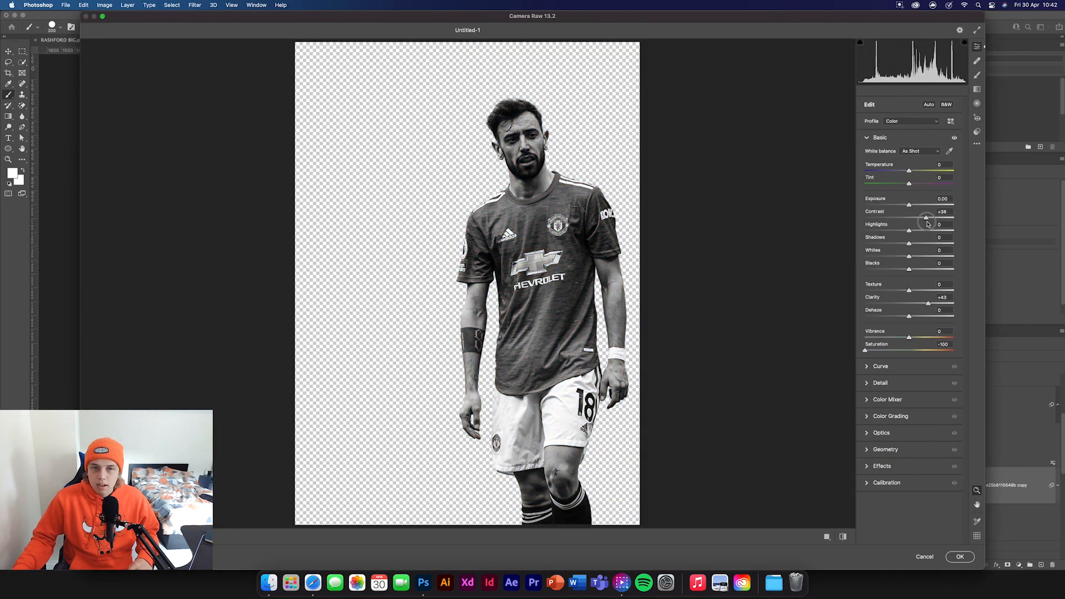
pyautogui.click(967, 557)
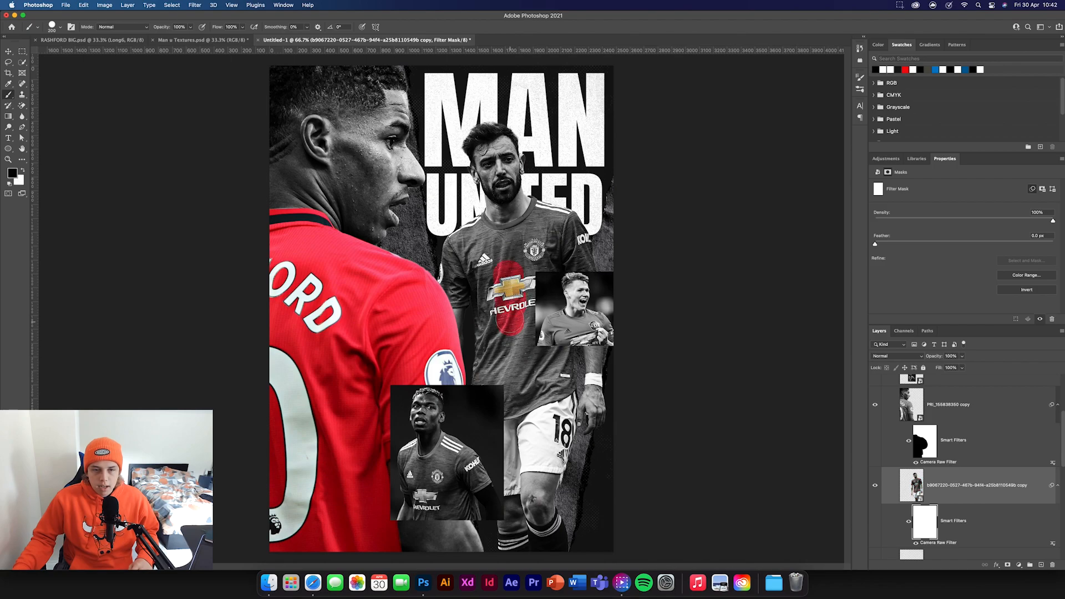
# Paint black on the Fernandes layer's smart filter mask to bring back the red of his whole shirt.
pyautogui.moveTo(499, 313)
pyautogui.mouseDown()
pyautogui.moveTo(461, 291)
pyautogui.moveTo(452, 249)
pyautogui.moveTo(463, 222)
pyautogui.moveTo(480, 255)
pyautogui.moveTo(492, 365)
pyautogui.moveTo(483, 322)
pyautogui.moveTo(479, 389)
pyautogui.moveTo(505, 408)
pyautogui.moveTo(554, 385)
pyautogui.moveTo(516, 333)
pyautogui.moveTo(501, 378)
pyautogui.mouseUp()
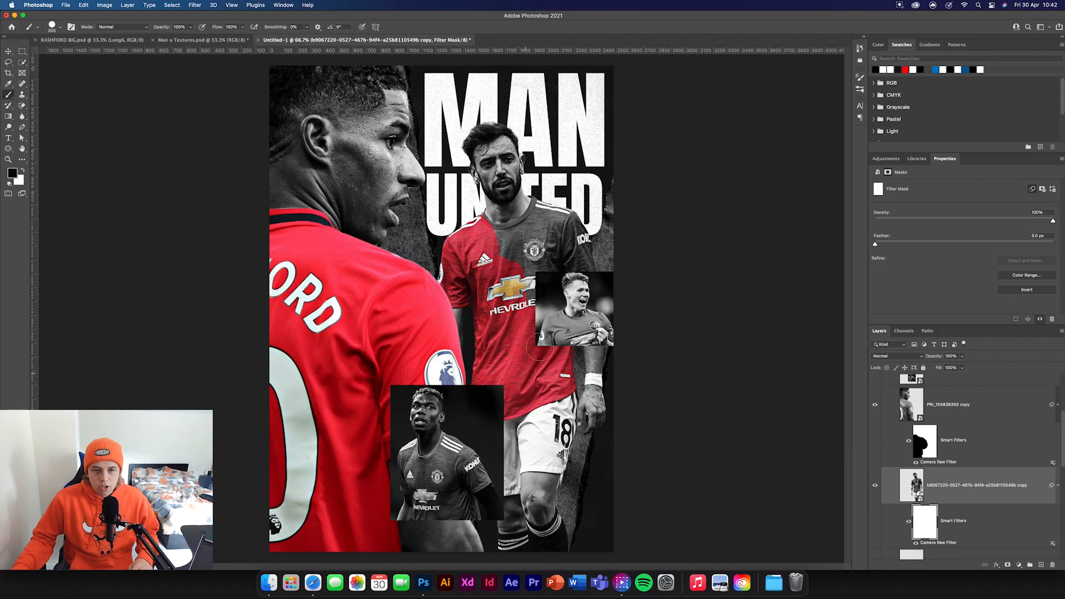
pyautogui.moveTo(540, 236)
pyautogui.mouseDown()
pyautogui.moveTo(537, 252)
pyautogui.moveTo(521, 224)
pyautogui.moveTo(541, 211)
pyautogui.moveTo(574, 227)
pyautogui.moveTo(590, 272)
pyautogui.mouseUp()
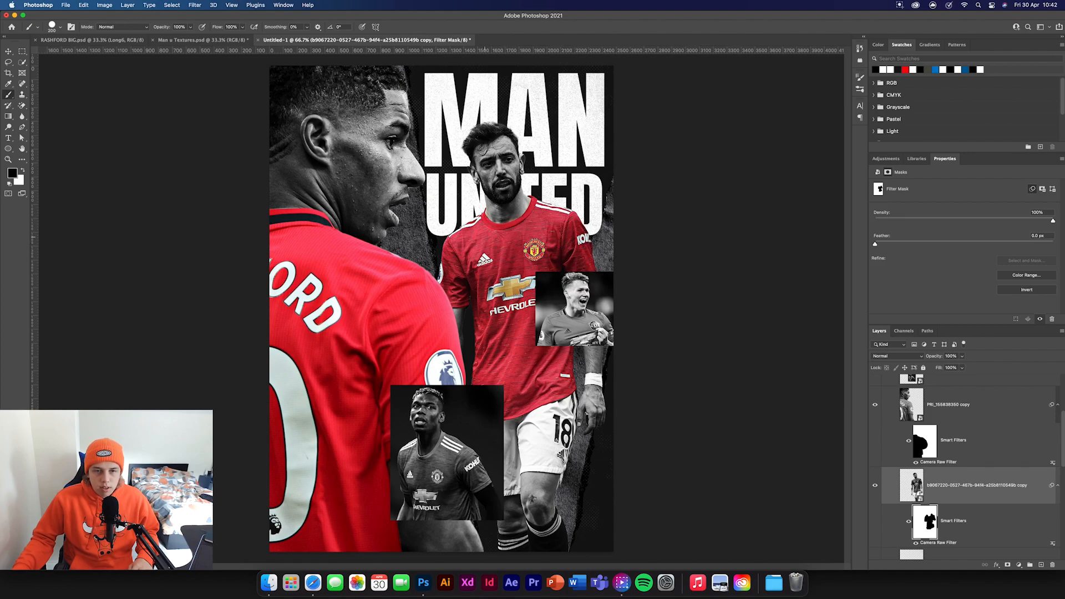
# Refine the Fernandes filter mask with a smaller white brush along the collar so his neck stays black and white.
pyautogui.press('x')
pyautogui.press('x')
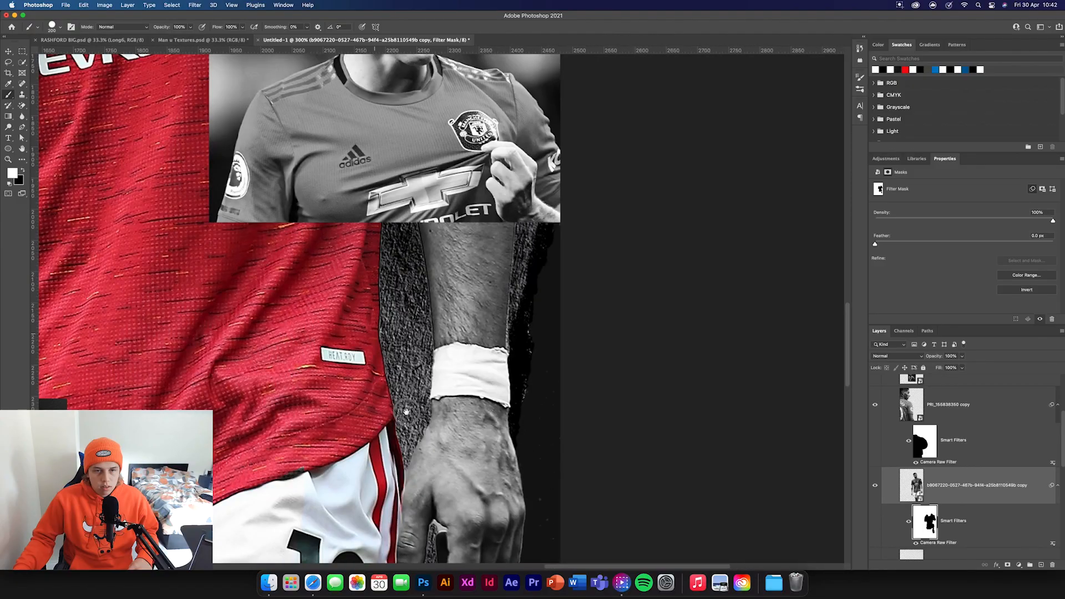
pyautogui.moveTo(166, 167)
pyautogui.mouseDown()
pyautogui.moveTo(335, 227)
pyautogui.moveTo(490, 352)
pyautogui.mouseUp()
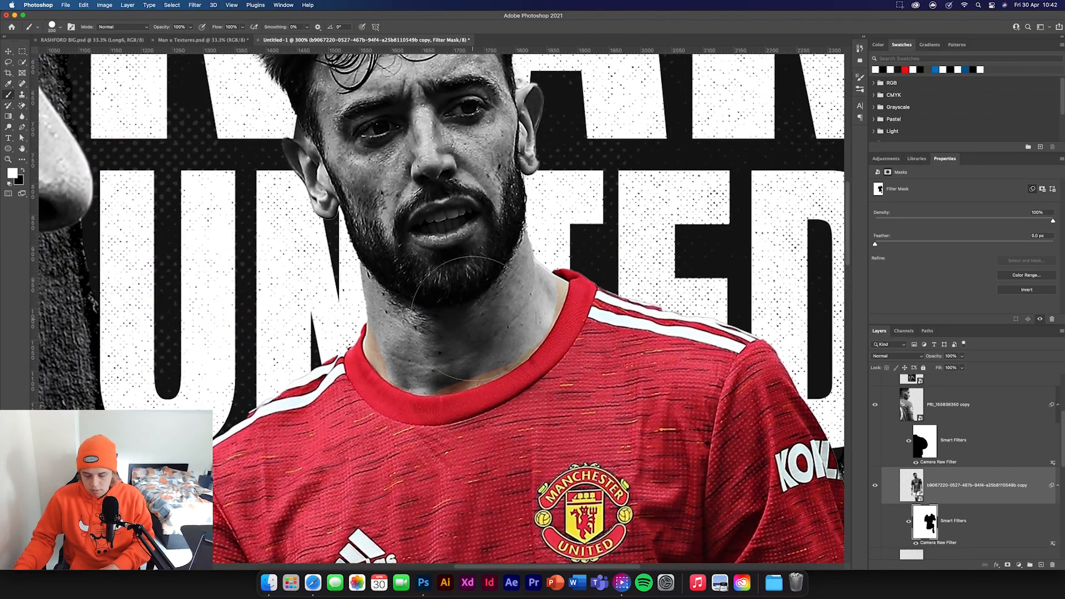
pyautogui.press('[')
pyautogui.press('[')
pyautogui.press('[')
pyautogui.press('[')
pyautogui.moveTo(548, 287); pyautogui.dragTo(552, 292)
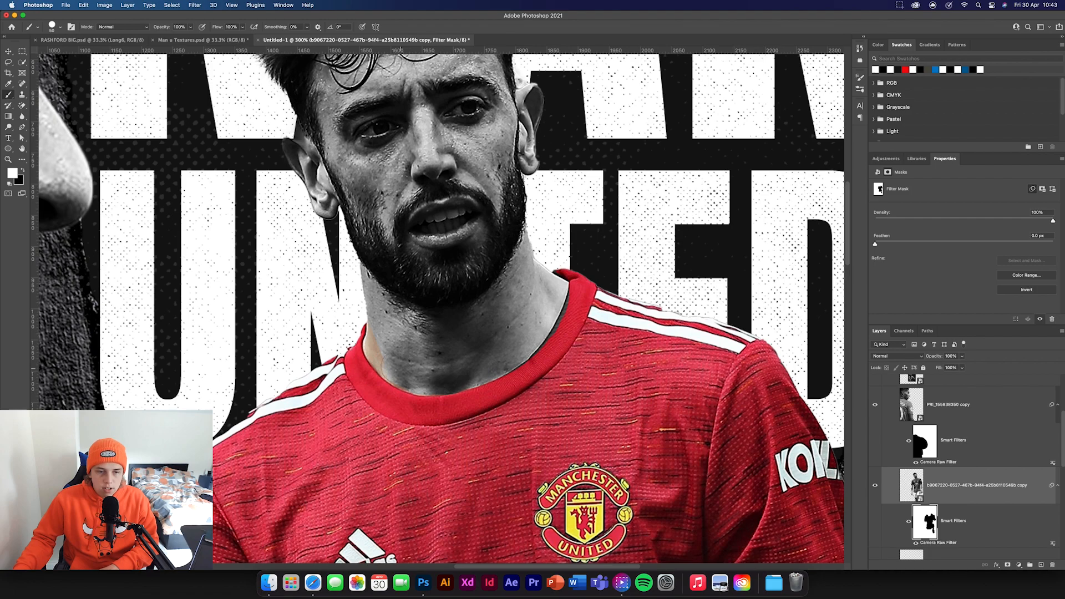
pyautogui.moveTo(378, 355); pyautogui.dragTo(380, 335)
pyautogui.press('x')
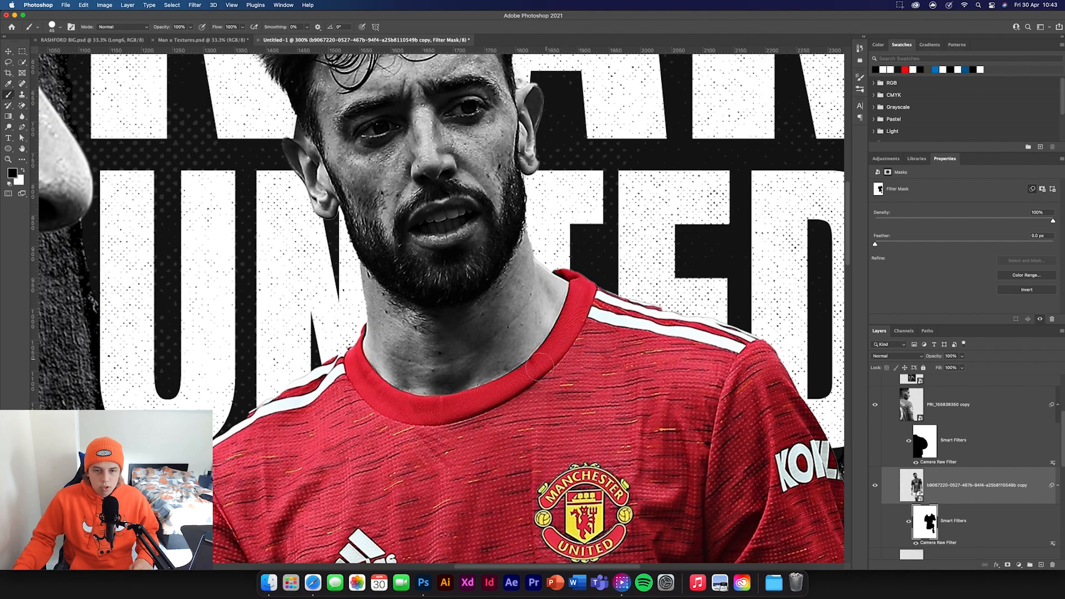
pyautogui.press('super+minus')
pyautogui.press('super+minus')
pyautogui.press('super+minus')
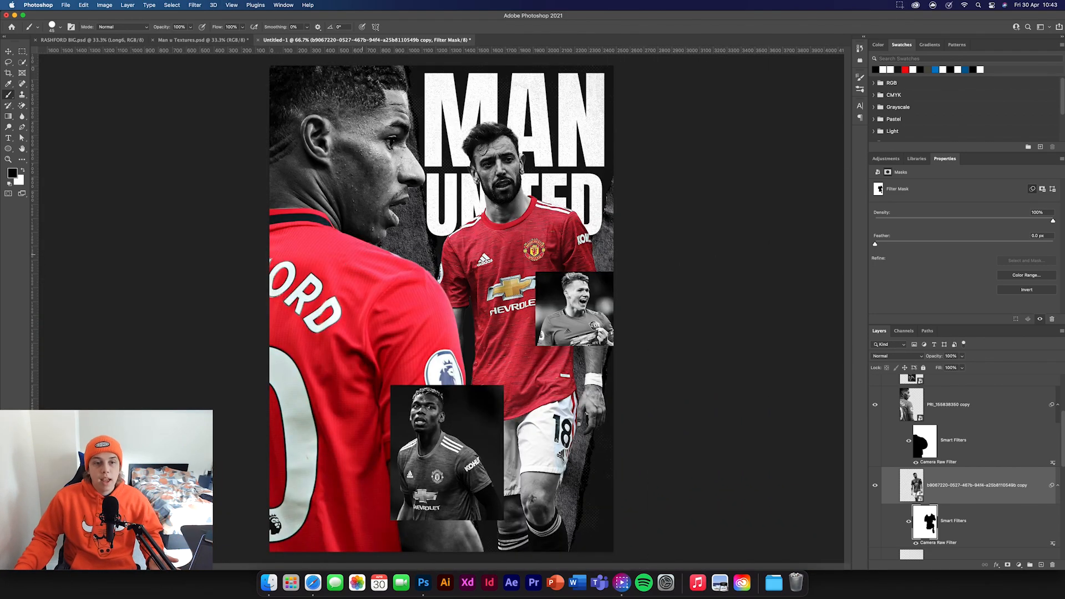
# Switch to the Man u Textures document, hide the images group, then show and expand the texture group.
pyautogui.click(8, 50)
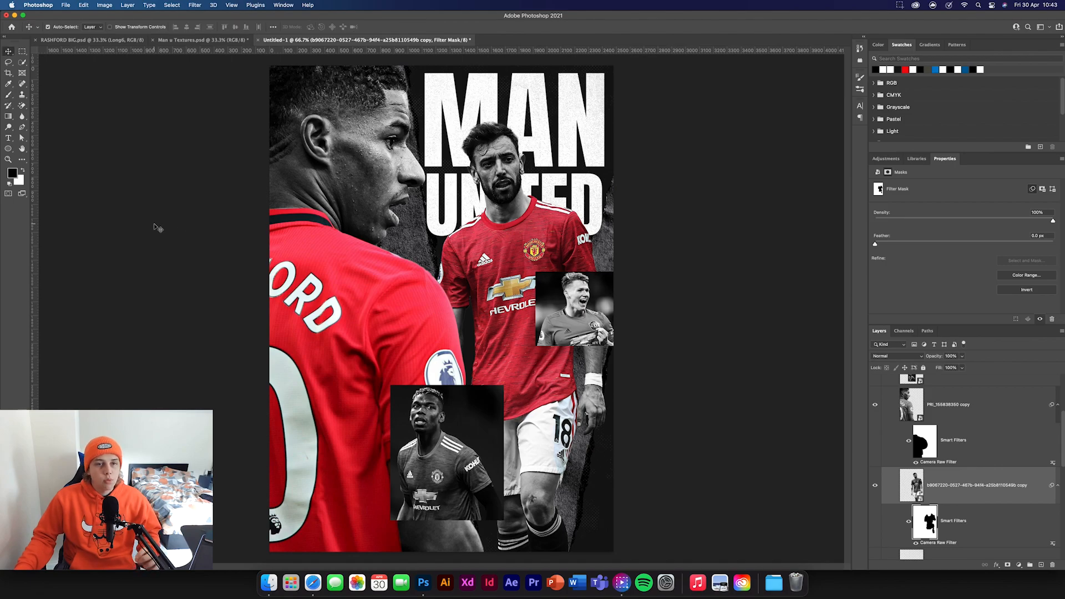
pyautogui.scroll(2, 907, 390)
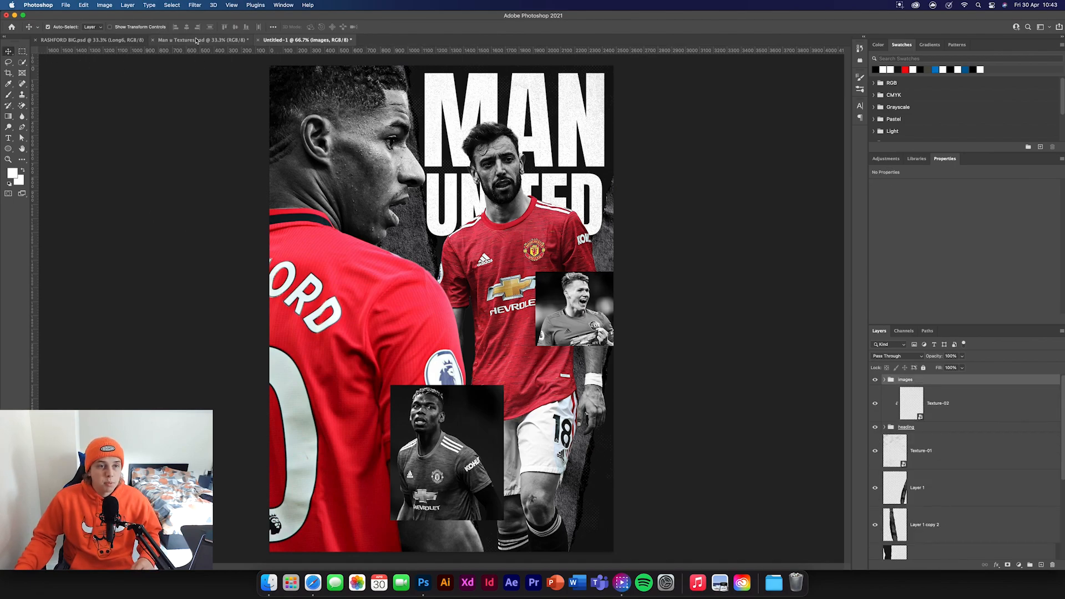
pyautogui.click(202, 40)
pyautogui.scroll(-2, 968, 428)
pyautogui.click(884, 383)
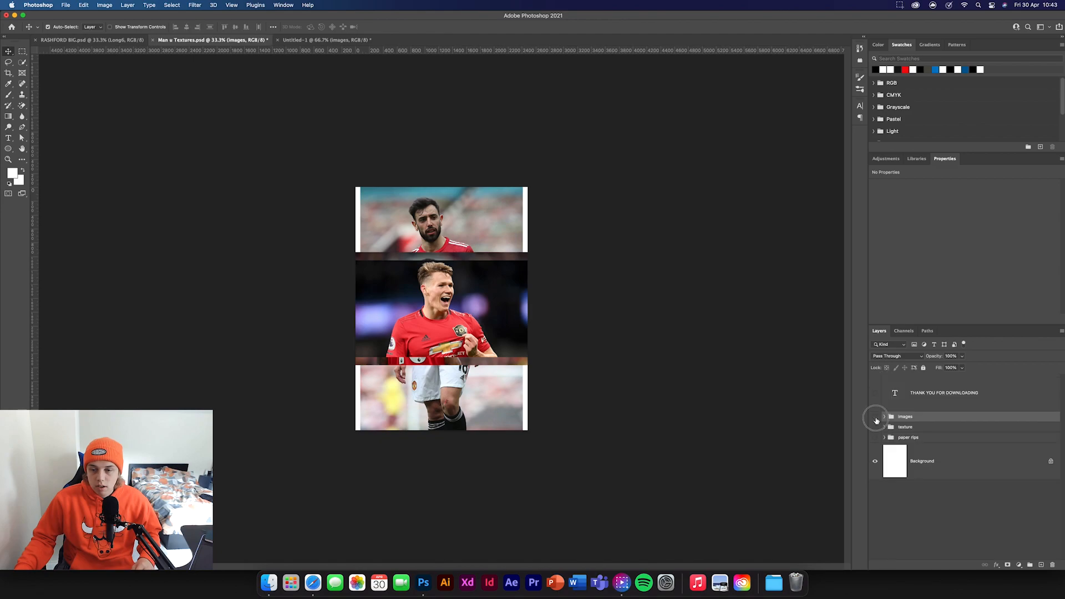
pyautogui.click(875, 416)
pyautogui.click(876, 427)
pyautogui.click(884, 426)
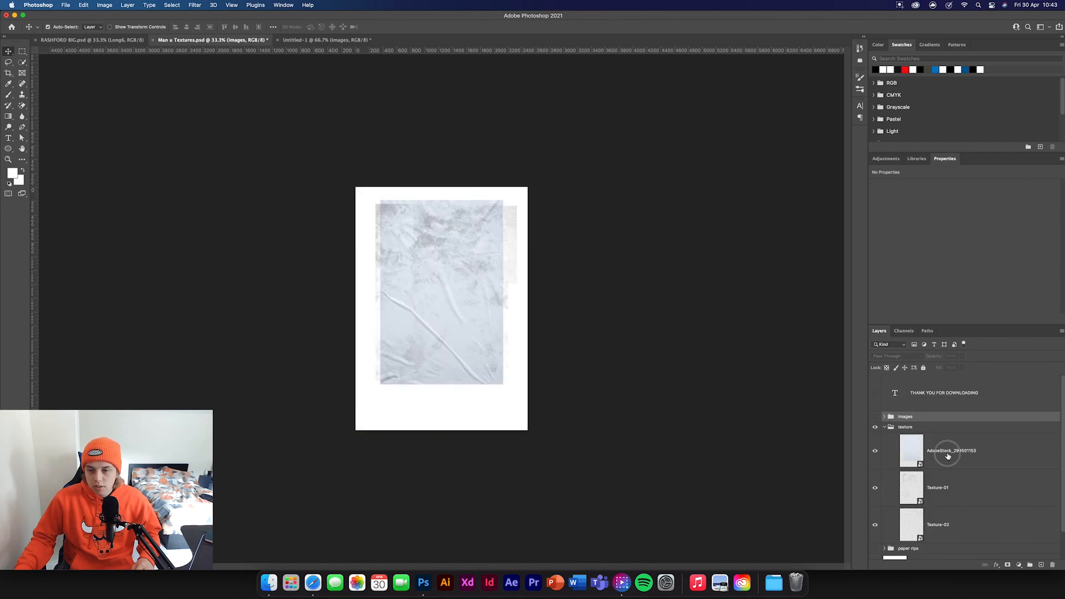
# Copy the AdobeStock_299501153 texture onto the top of the poster and scale it to cover the full canvas.
pyautogui.click(992, 451)
pyautogui.moveTo(1010, 459); pyautogui.dragTo(472, 322)
pyautogui.press('super+t')
pyautogui.moveTo(595, 320); pyautogui.dragTo(625, 318)
pyautogui.moveTo(499, 311); pyautogui.dragTo(470, 301)
pyautogui.moveTo(593, 309); pyautogui.dragTo(616, 309)
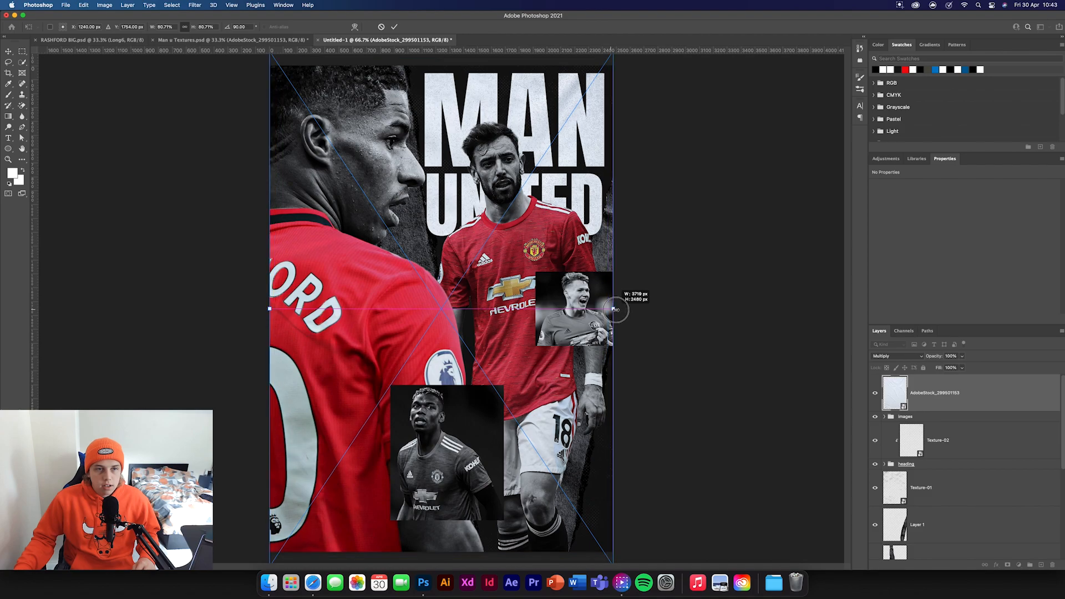
pyautogui.press('Return')
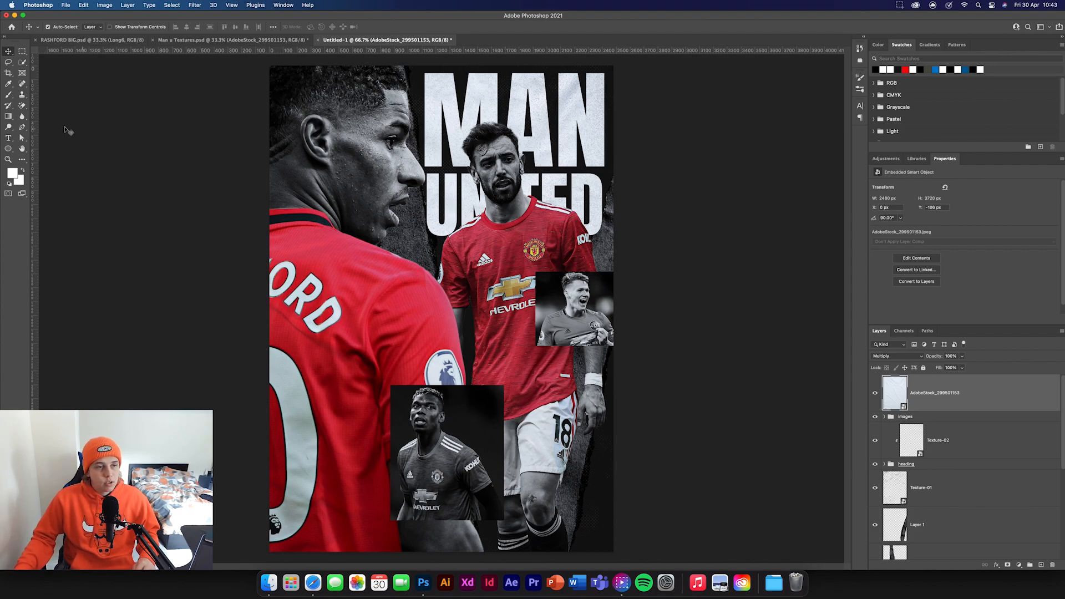
# Draw an unfilled rectangle about 131 by 789 px near the poster's lower-right corner with a white 8 px stroke.
pyautogui.click(8, 148)
pyautogui.click(42, 149)
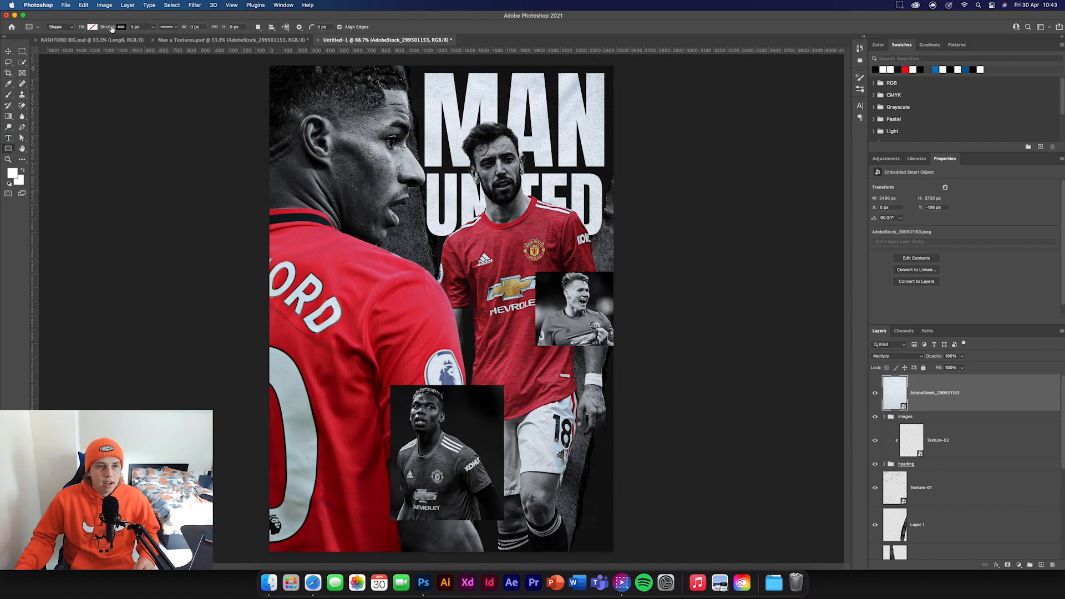
pyautogui.click(121, 27)
pyautogui.click(77, 68)
pyautogui.click(146, 33)
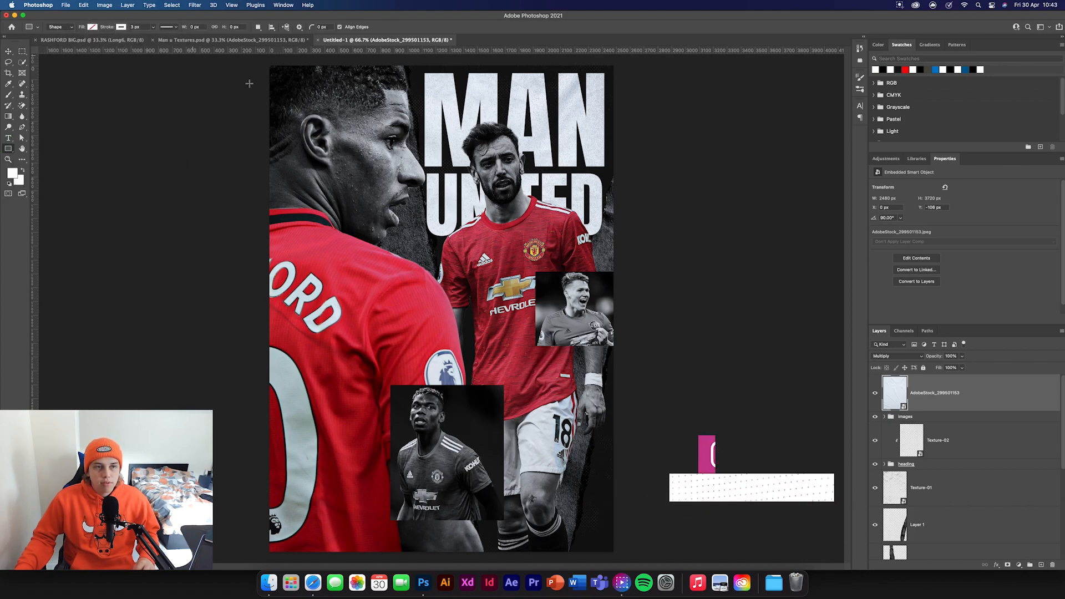
pyautogui.moveTo(590, 437); pyautogui.dragTo(608, 546)
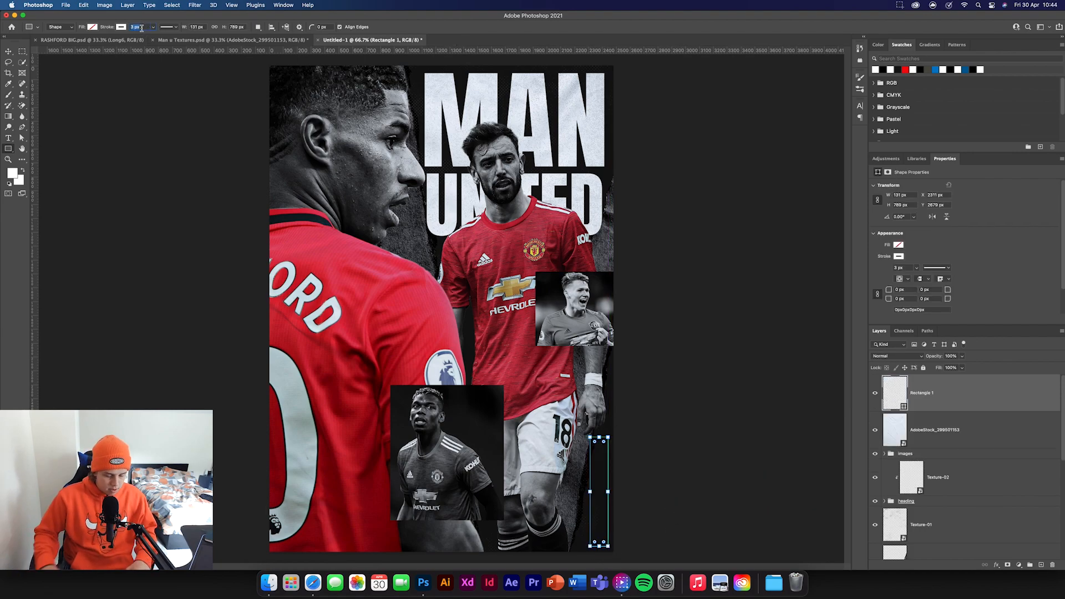
pyautogui.write('8')
pyautogui.click(8, 51)
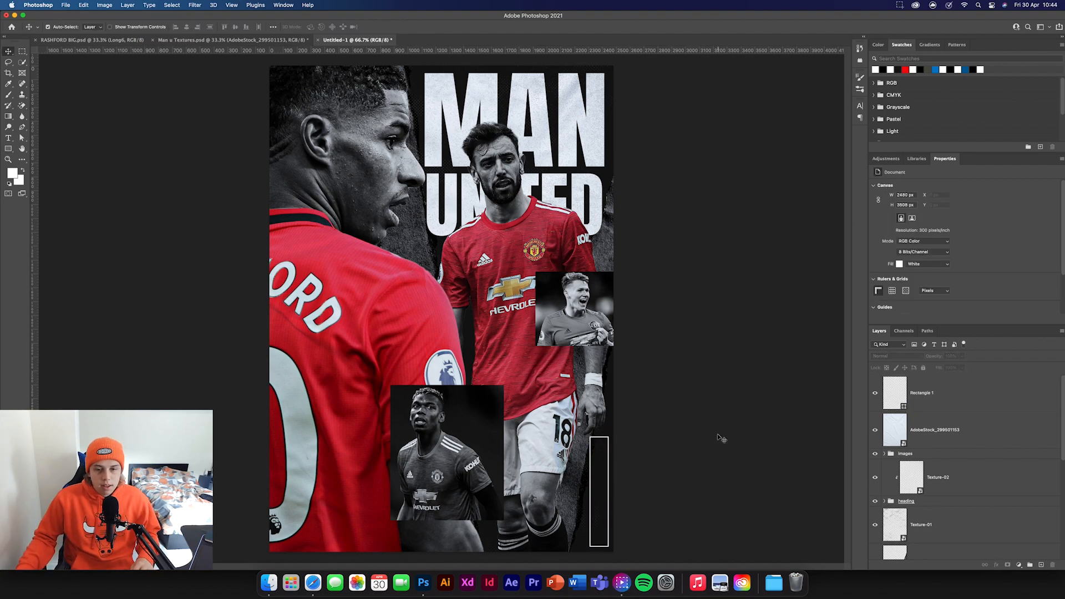
# Check the RASHFORD BIG reference design and add the text RED DEVILS to the poster beside the narrow rectangle.
pyautogui.click(117, 41)
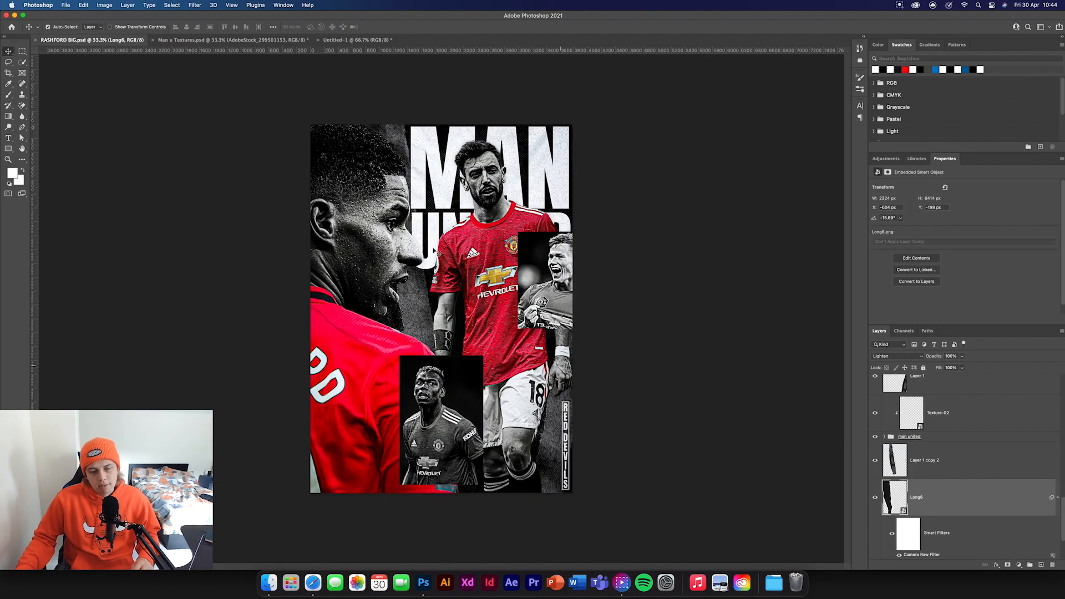
pyautogui.moveTo(312, 45); pyautogui.dragTo(145, 92)
pyautogui.click(8, 137)
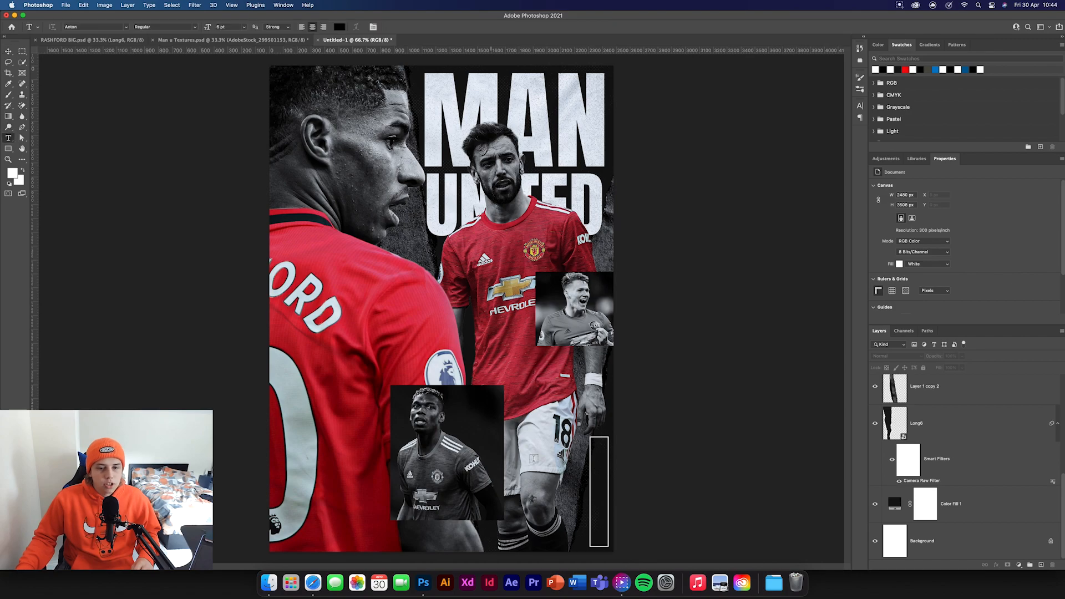
pyautogui.click(551, 464)
pyautogui.write('RED DEVILS')
# Colour the RED DEVILS text white and change it to vertical orientation.
pyautogui.moveTo(557, 465); pyautogui.dragTo(435, 421)
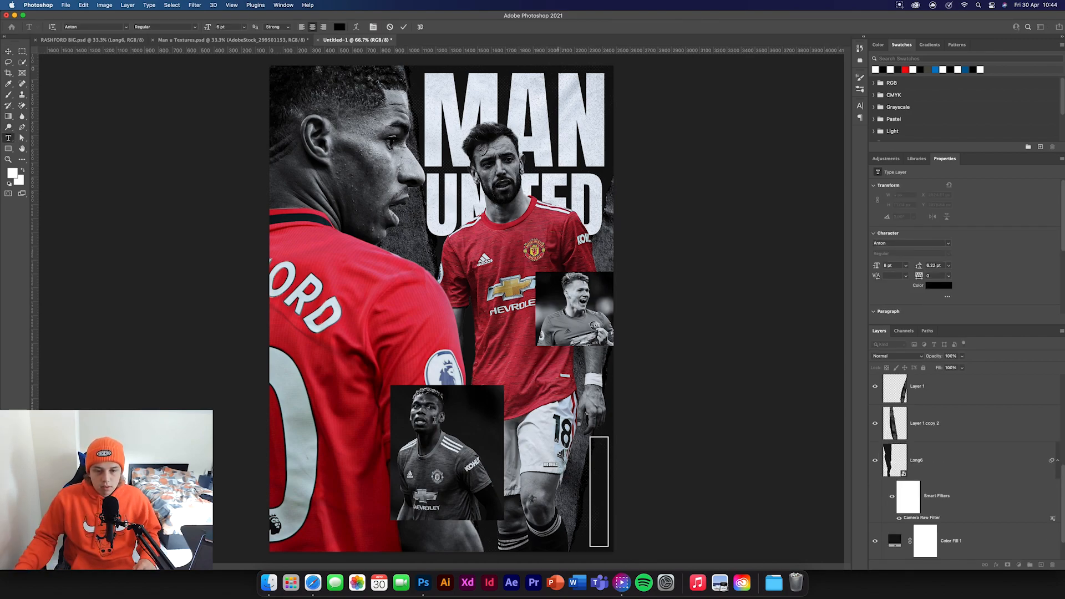
pyautogui.click(342, 28)
pyautogui.moveTo(681, 273); pyautogui.dragTo(660, 226)
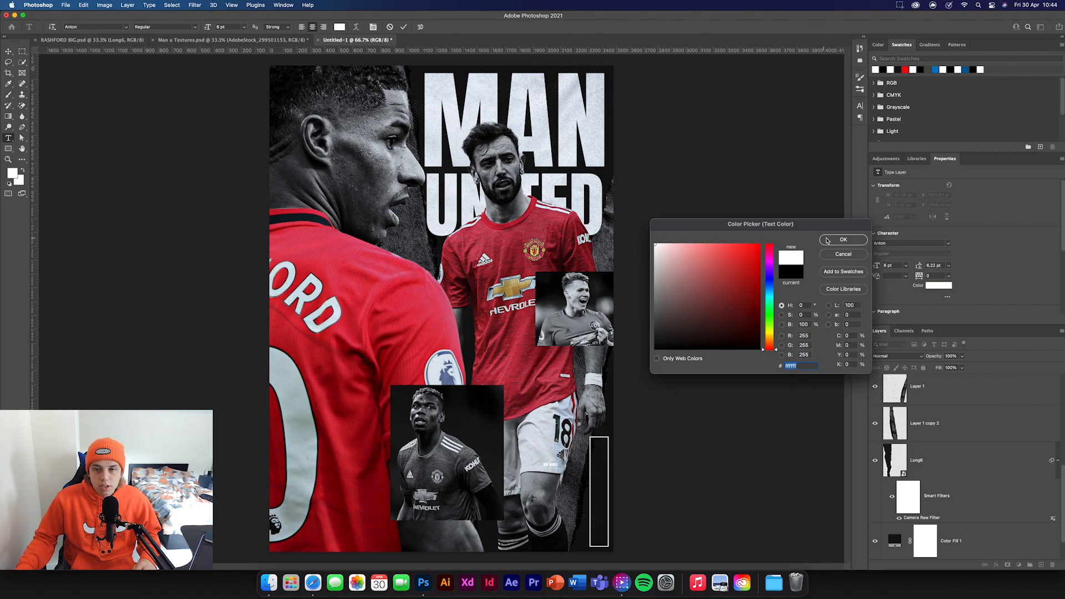
pyautogui.click(844, 241)
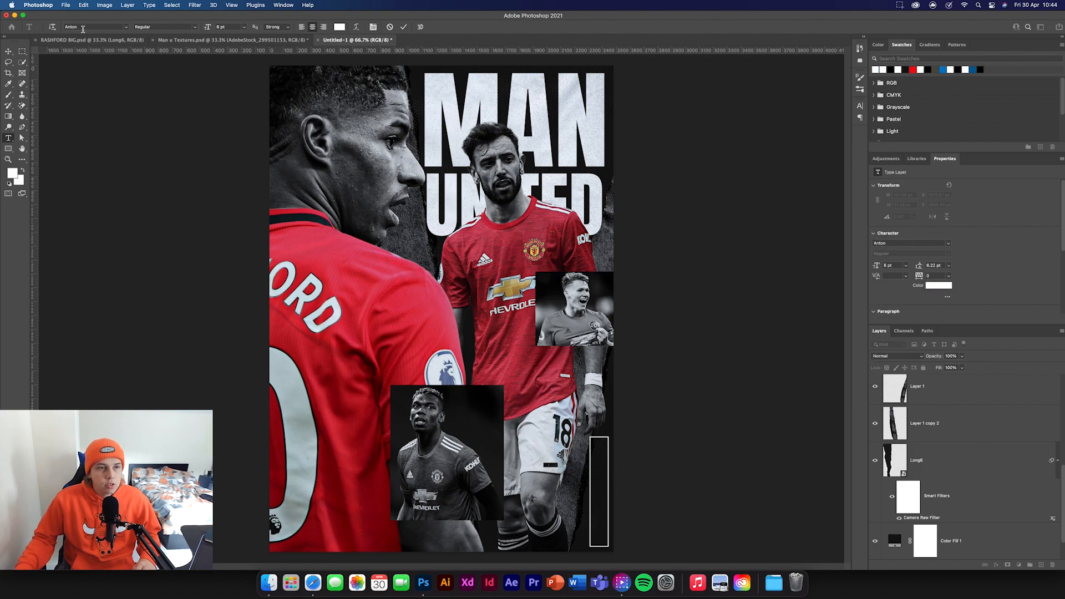
pyautogui.click(53, 28)
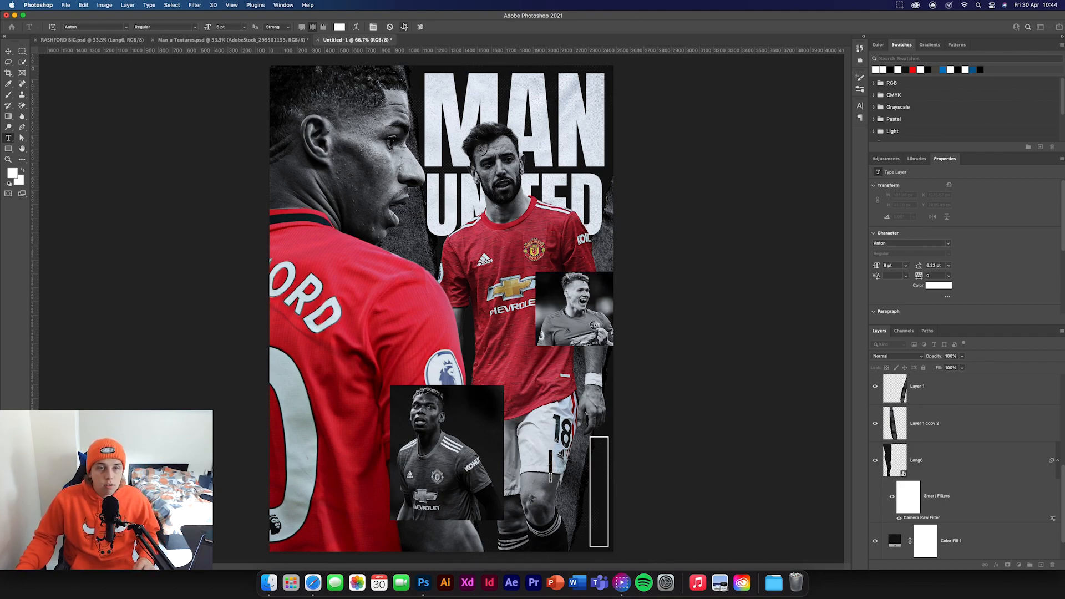
pyautogui.click(403, 28)
# Enlarge the vertical RED DEVILS text and position it inside the white outlined rectangle.
pyautogui.press('v')
pyautogui.press('super+t')
pyautogui.moveTo(553, 467); pyautogui.dragTo(606, 492)
pyautogui.press('Return')
# Resize the white rectangle so it frames the RED DEVILS text closely.
pyautogui.click(608, 491)
pyautogui.press('super+t')
pyautogui.moveTo(599, 437); pyautogui.dragTo(599, 441)
pyautogui.press('Return')
pyautogui.click(721, 454)
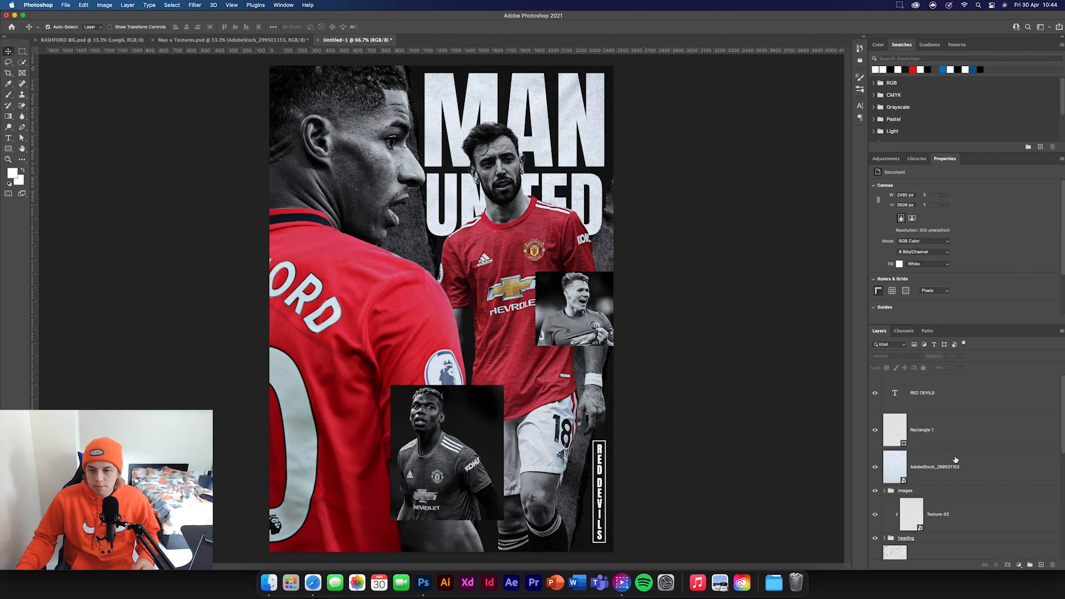
# Move the RED DEVILS text and Rectangle 1 layers beneath the AdobeStock texture layer.
pyautogui.moveTo(956, 394); pyautogui.dragTo(937, 473)
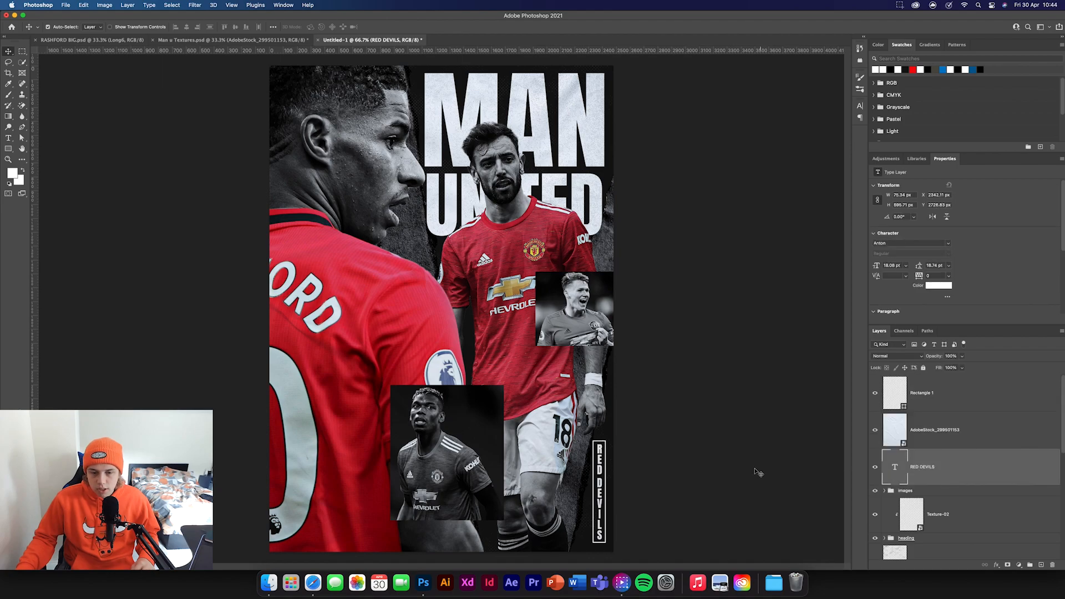
pyautogui.click(732, 444)
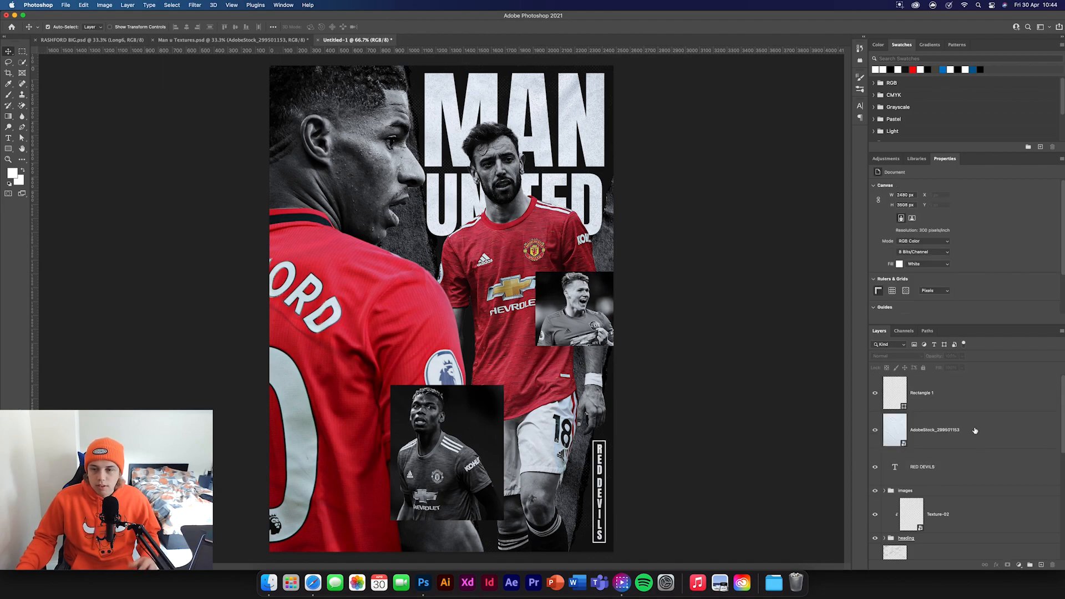
pyautogui.moveTo(964, 408); pyautogui.dragTo(957, 438)
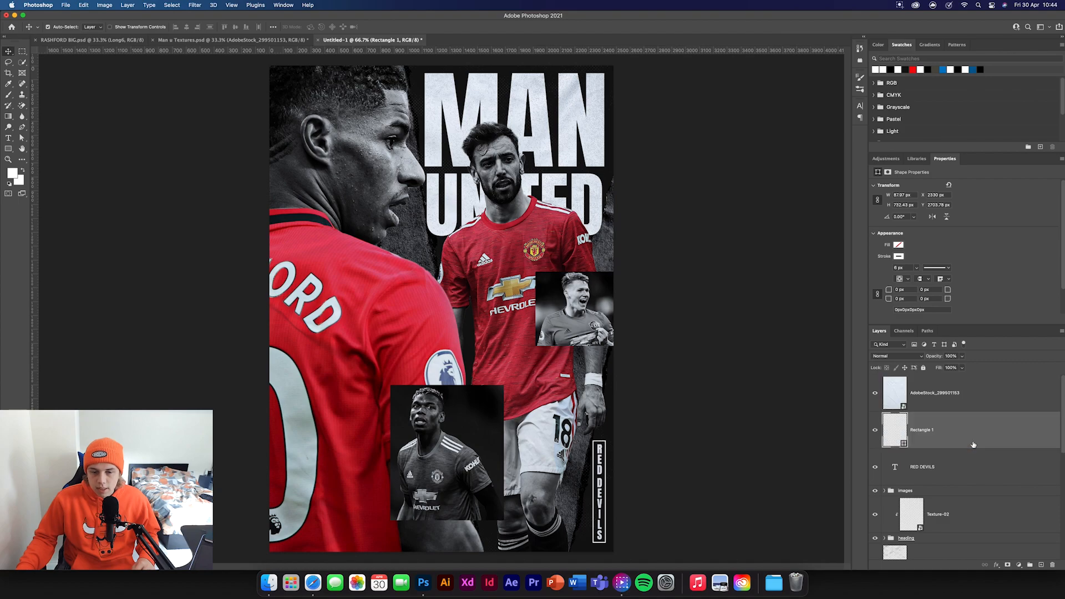
# Stamp all visible layers into a new merged layer above the AdobeStock texture.
pyautogui.click(963, 392)
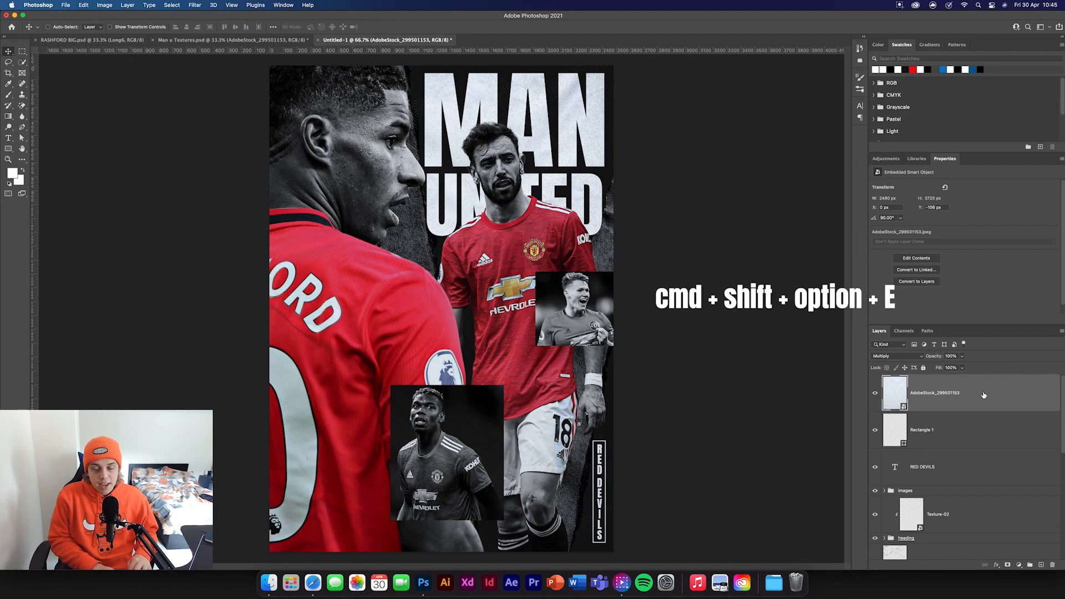
pyautogui.press('super+shift+alt+e')
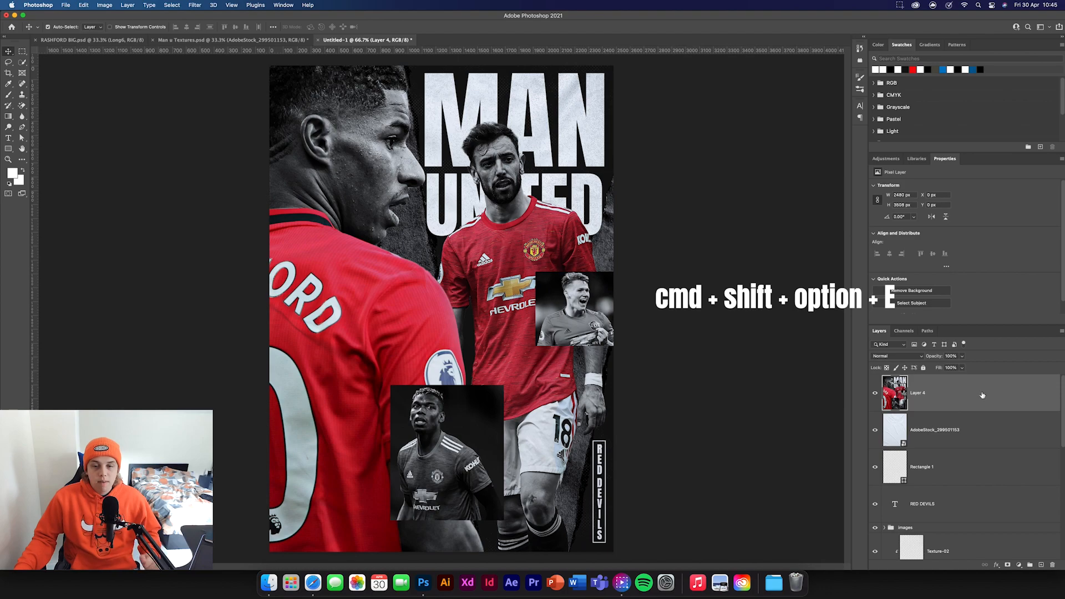
# Open the merged poster layer in the Camera Raw Filter and cool its Temperature to -5.
pyautogui.click(193, 6)
pyautogui.click(211, 19)
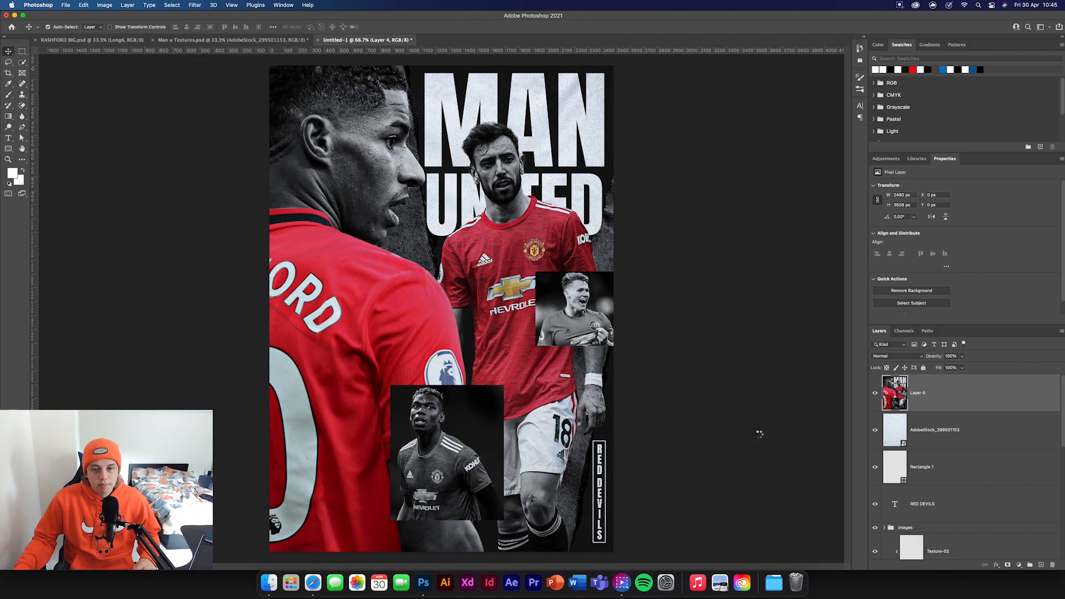
pyautogui.click(201, 5)
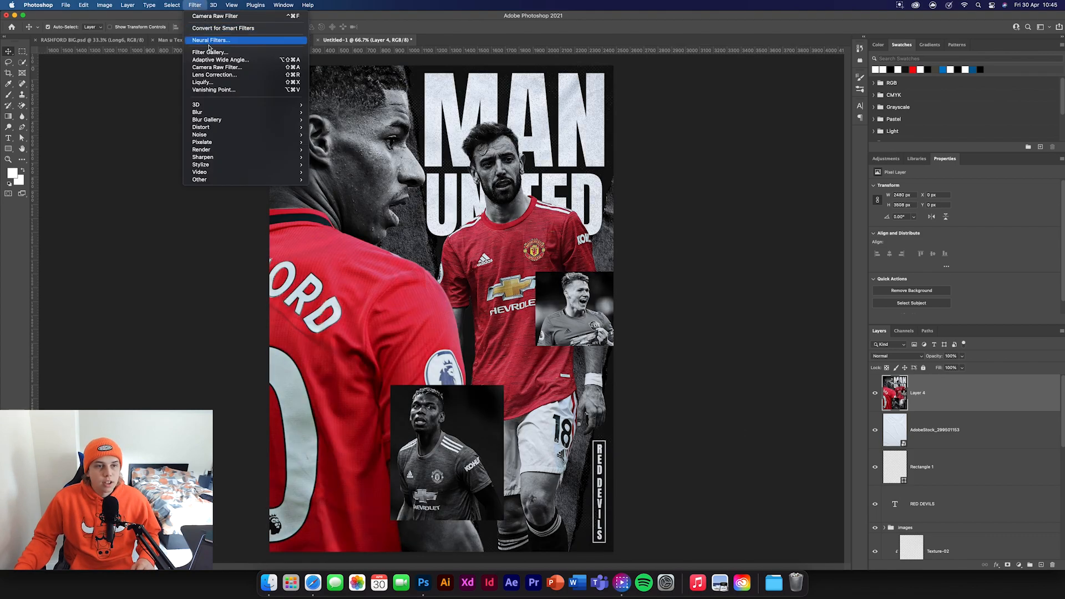
pyautogui.click(228, 67)
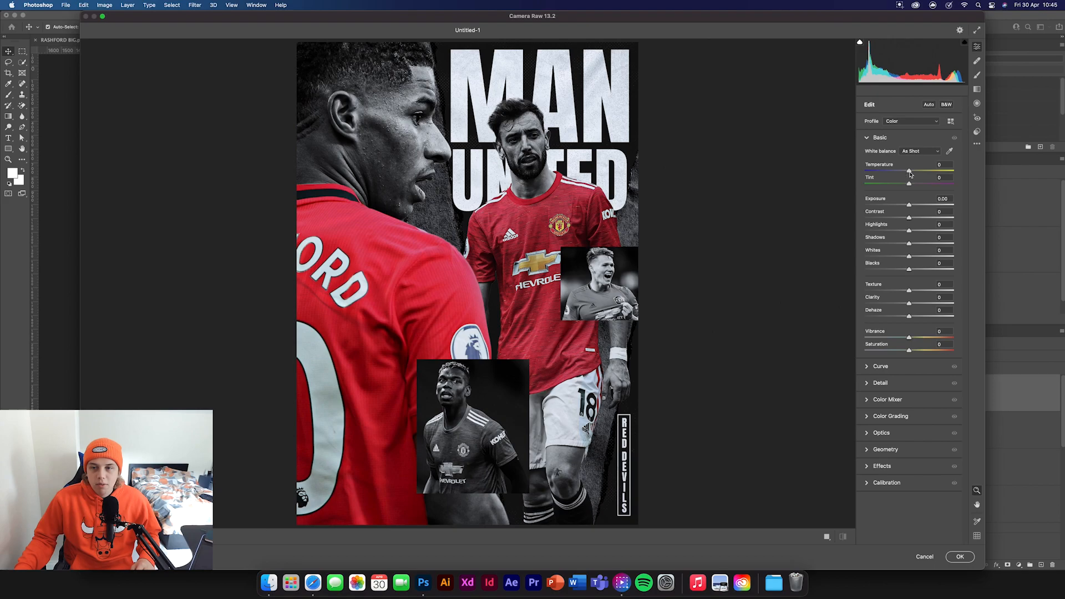
pyautogui.click(908, 172)
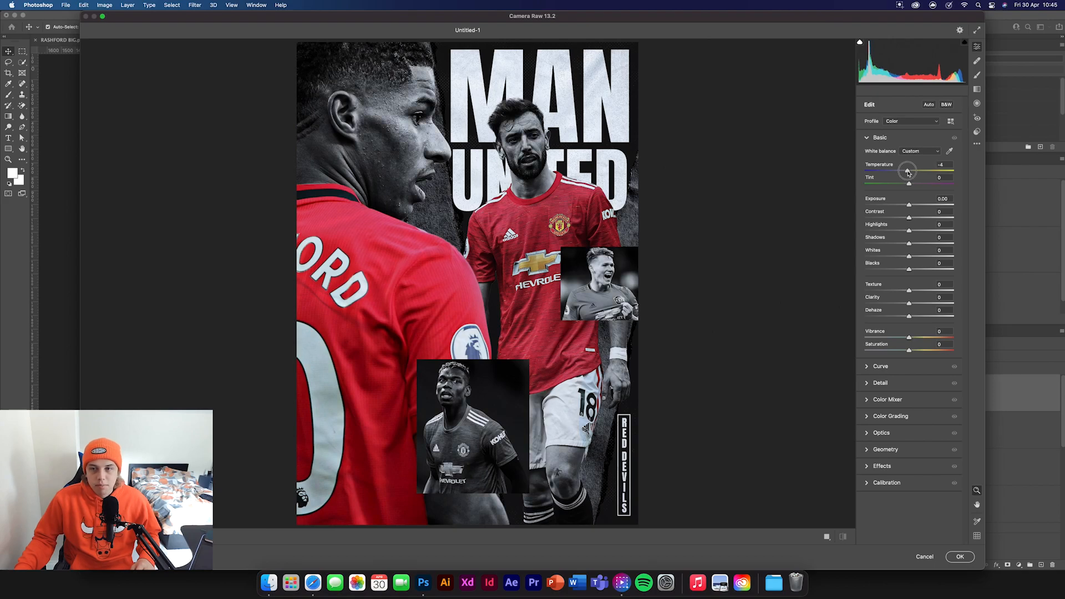
# Set Exposure +0.15, Contrast +34, Highlights +8, Shadows -10, Whites +17, Blacks -9, Texture +75, Clarity +28 and Vibrance +15.
pyautogui.click(909, 206)
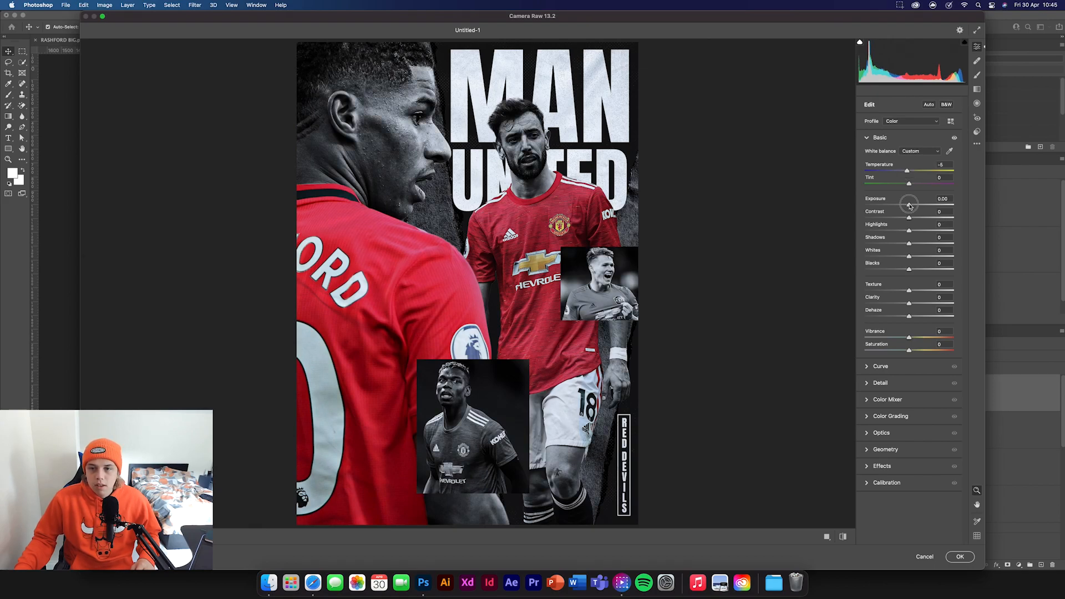
pyautogui.moveTo(909, 206); pyautogui.dragTo(942, 292)
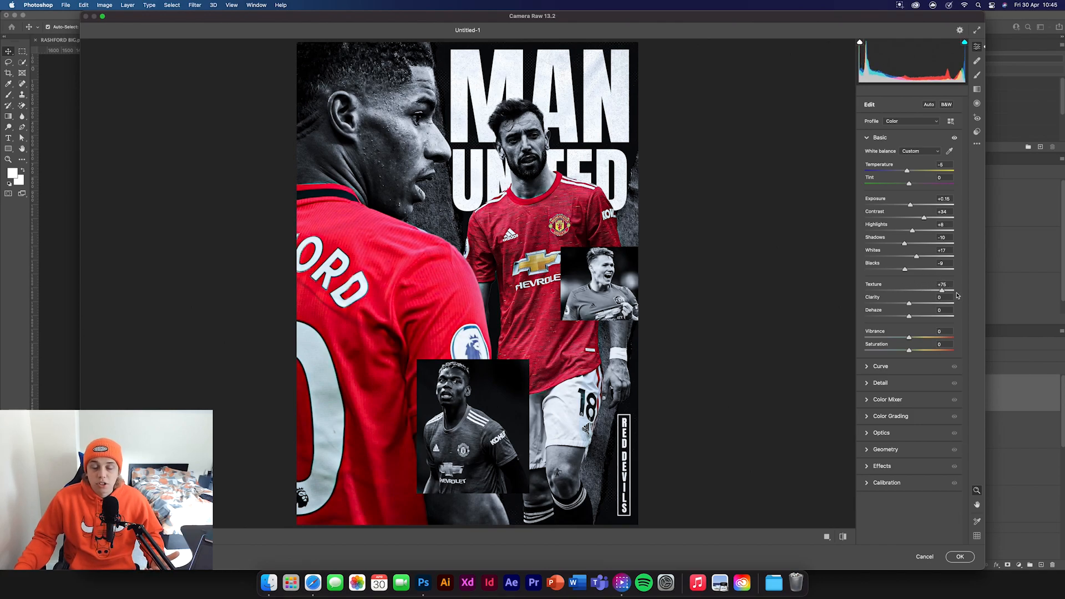
pyautogui.moveTo(909, 304); pyautogui.dragTo(921, 305)
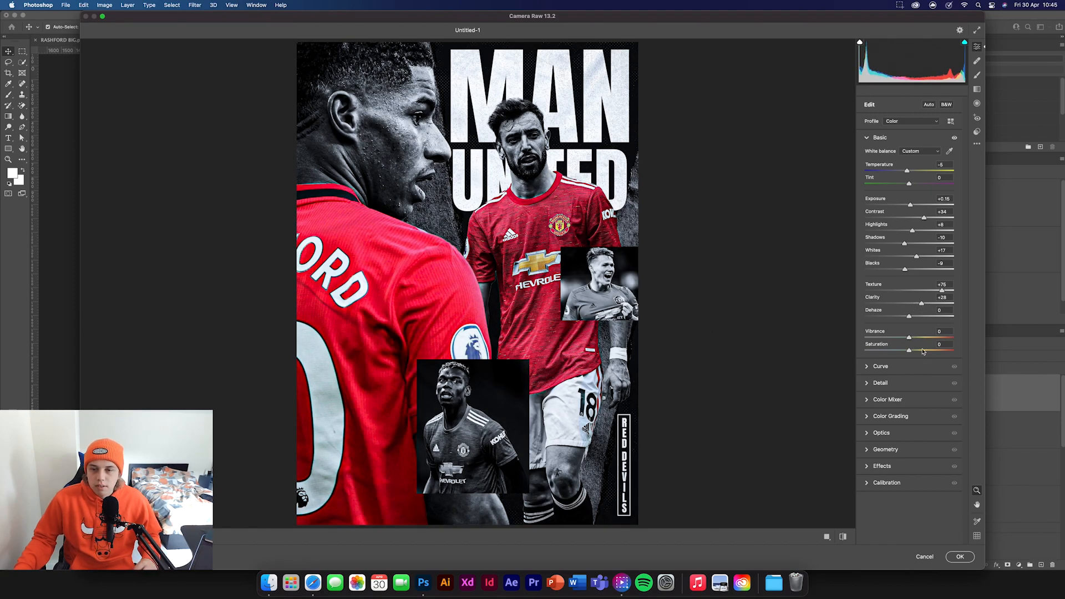
pyautogui.moveTo(909, 337); pyautogui.dragTo(916, 338)
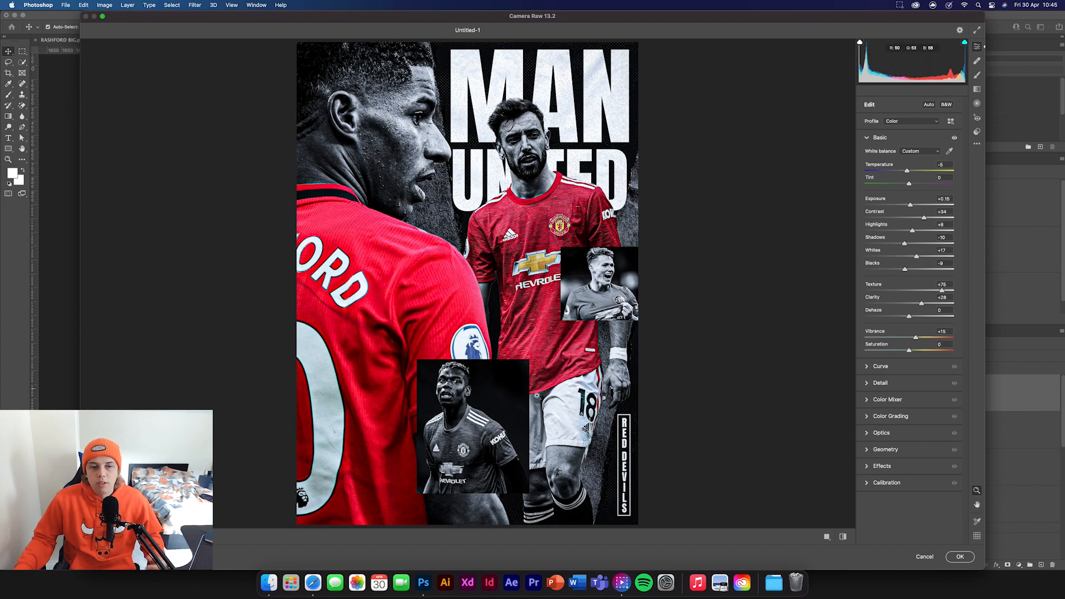
# Shape the point curve with a shadow point at input 70 and a highlight point at input 240, output 243.
pyautogui.click(880, 366)
pyautogui.click(887, 247)
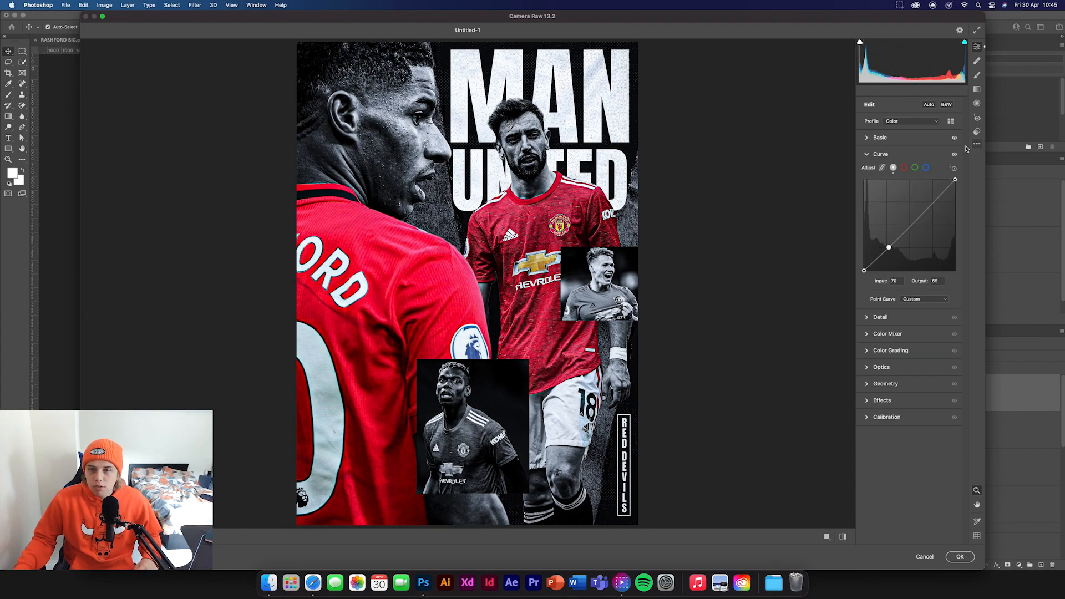
pyautogui.moveTo(954, 180); pyautogui.dragTo(949, 184)
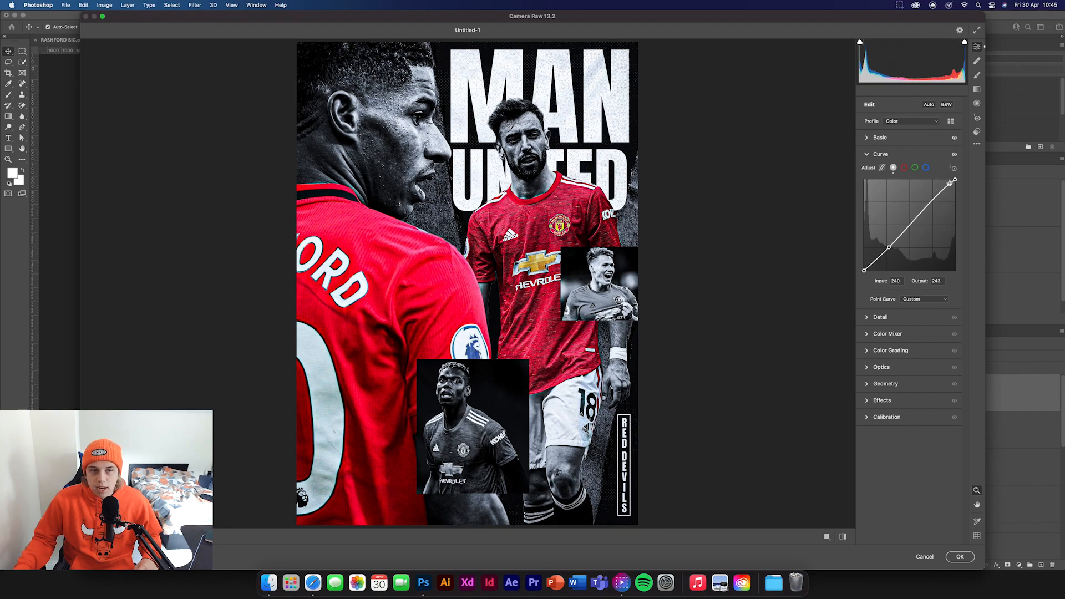
# Increase the poster's sharpening and shift the Reds hue to -5 in the Color Mixer.
pyautogui.click(881, 317)
pyautogui.moveTo(864, 192); pyautogui.dragTo(908, 238)
pyautogui.click(871, 264)
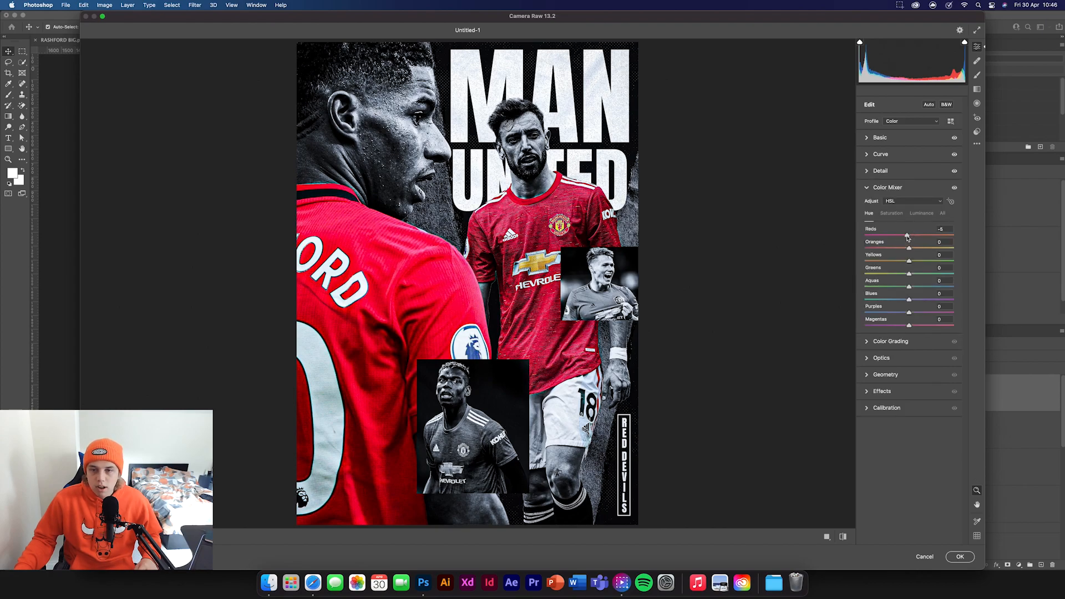
# Add Grain of 30 and Vignetting of -6 to the poster as Camera Raw effects.
pyautogui.click(884, 341)
pyautogui.click(867, 442)
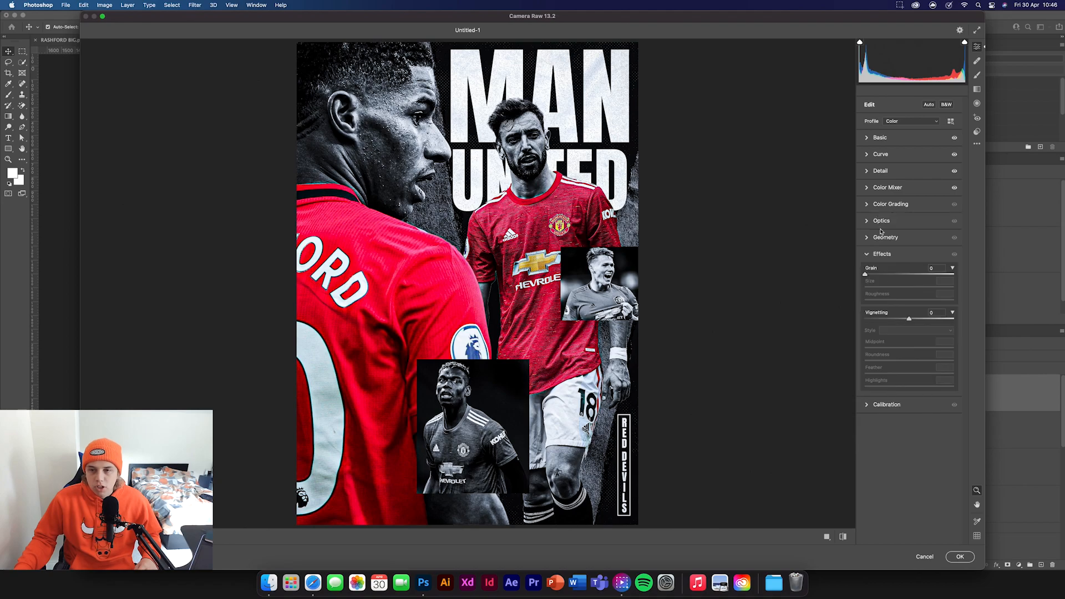
pyautogui.moveTo(864, 277); pyautogui.dragTo(893, 278)
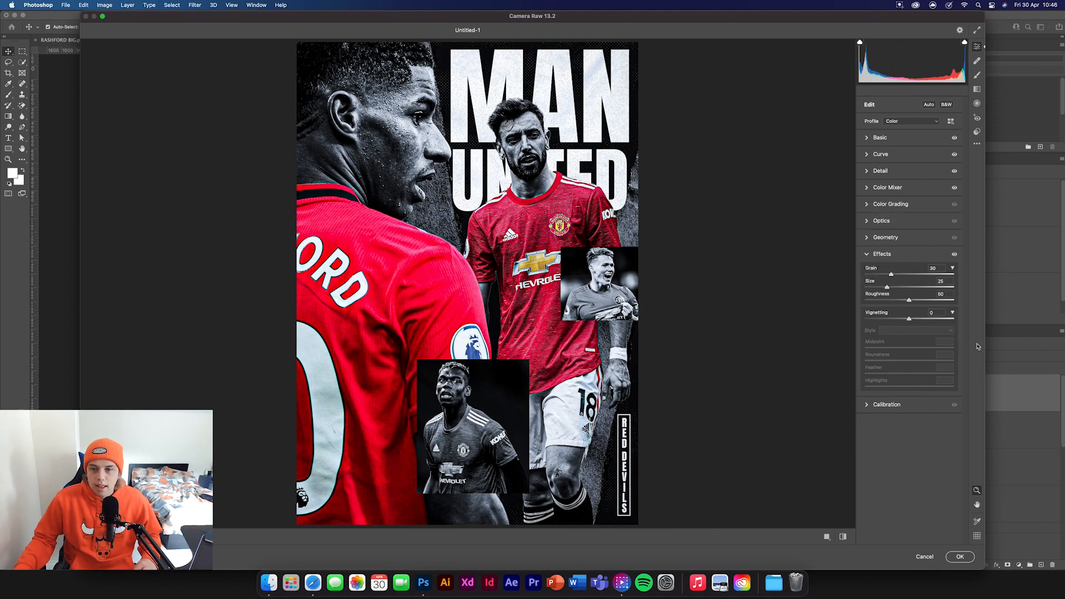
pyautogui.moveTo(908, 316); pyautogui.dragTo(905, 316)
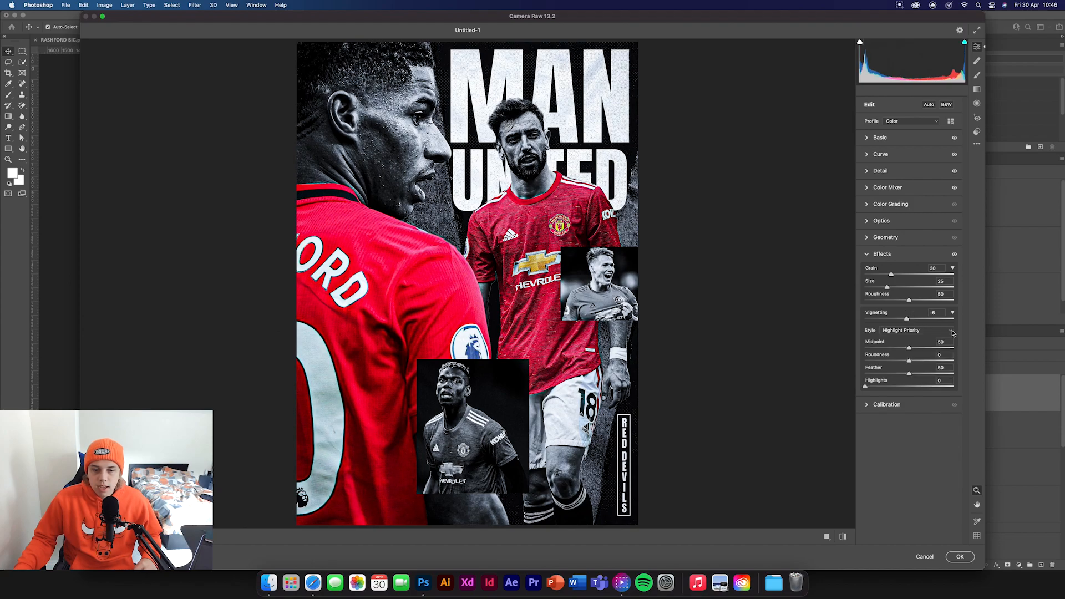
# Set the Red Primary saturation to +12 in Calibration and apply the grading after comparing before and after side by side.
pyautogui.click(882, 405)
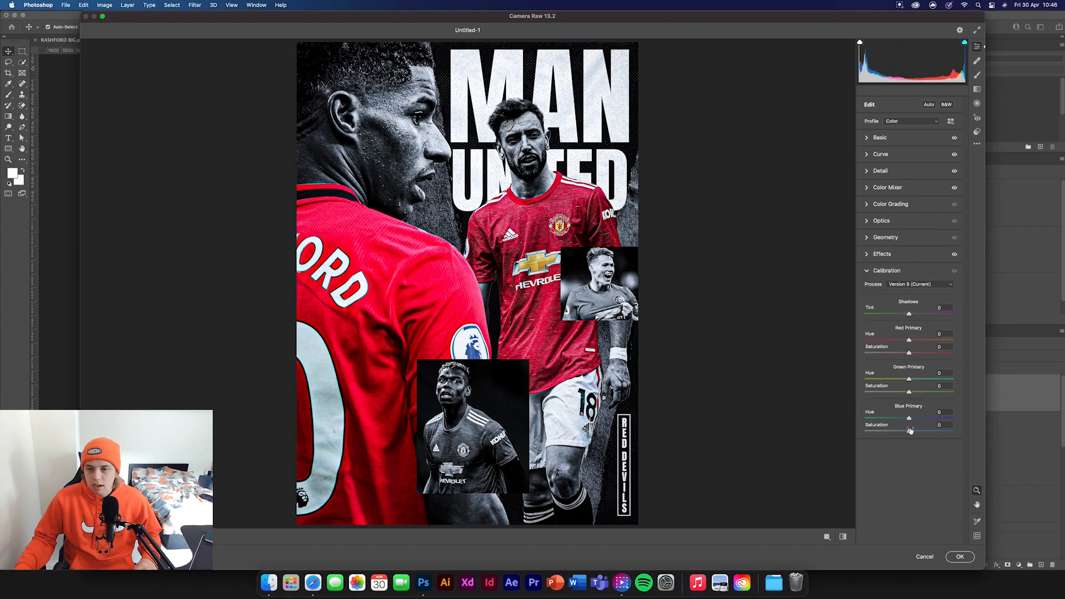
pyautogui.moveTo(909, 355); pyautogui.dragTo(915, 355)
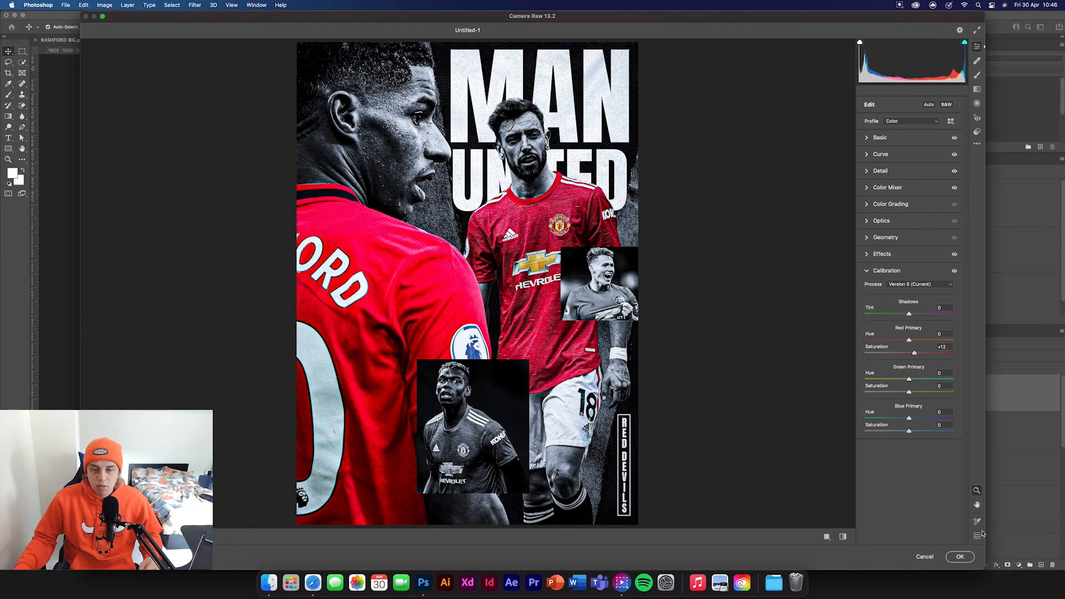
pyautogui.click(843, 536)
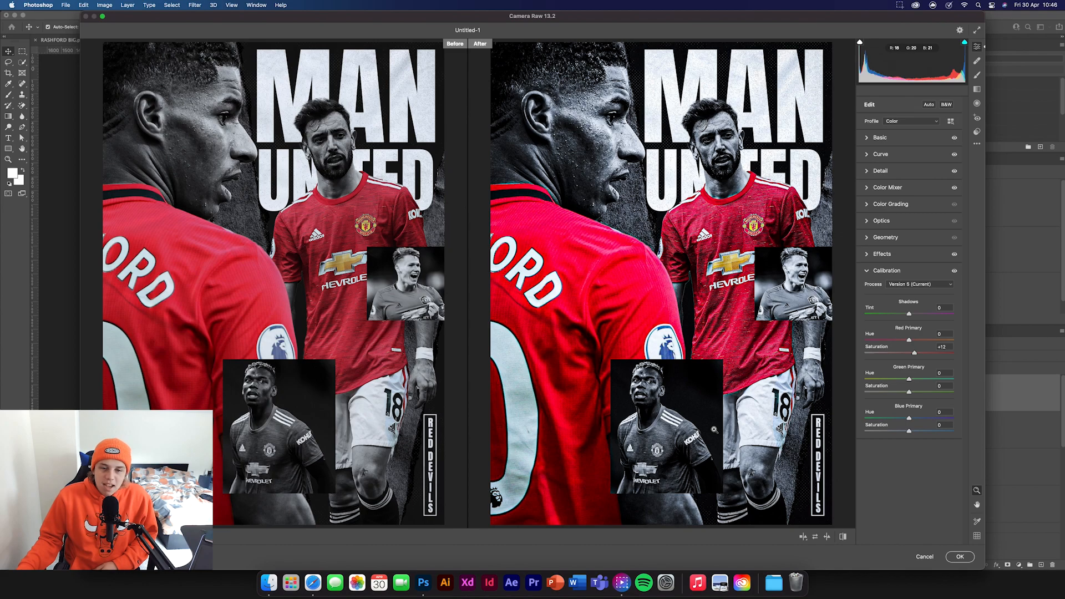
pyautogui.click(960, 557)
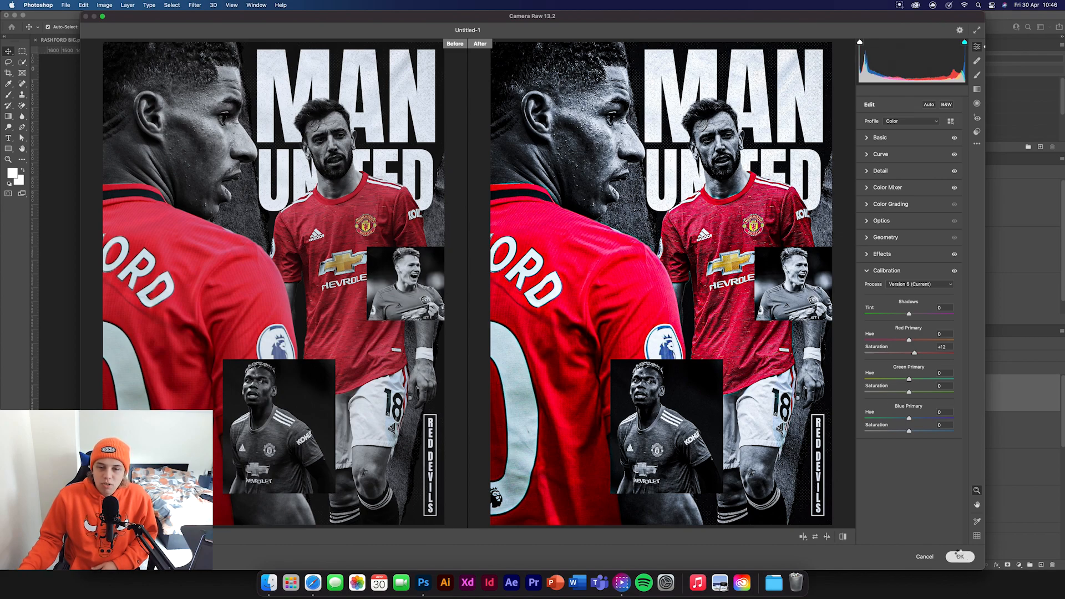